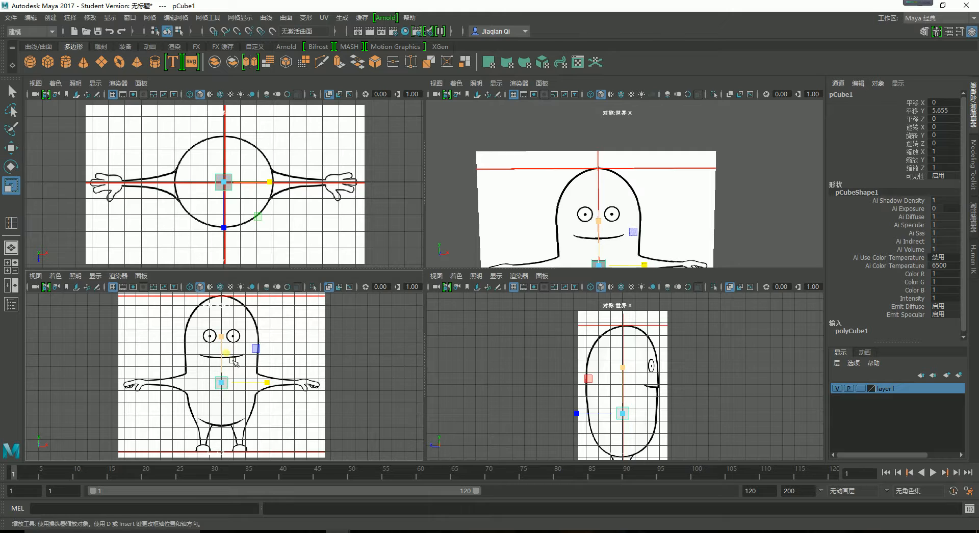
Step: Scale the cube to about 5.69 in X and Z and 10.78 in Y, and raise it to about Y 7.54 over the body
drag(222, 384, 278, 403)
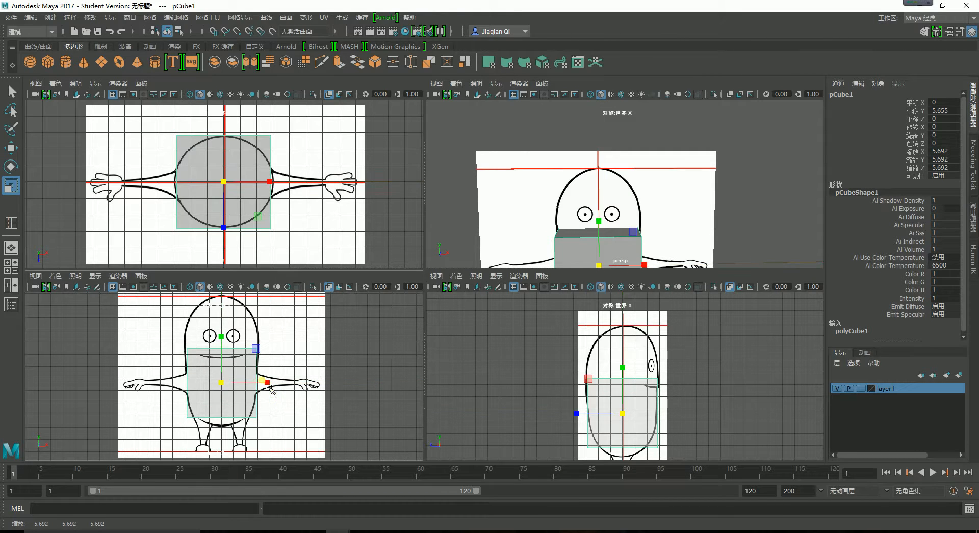
drag(221, 337, 216, 306)
key(w)
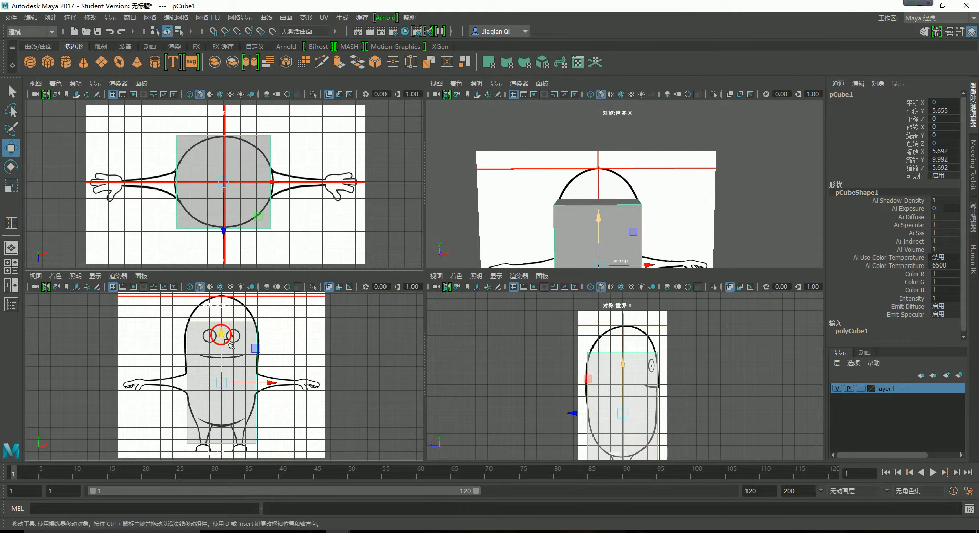
drag(225, 341, 228, 319)
key(r)
key(w)
key(r)
Step: Set the cube's Scale Y to 10.85
double_click(947, 160)
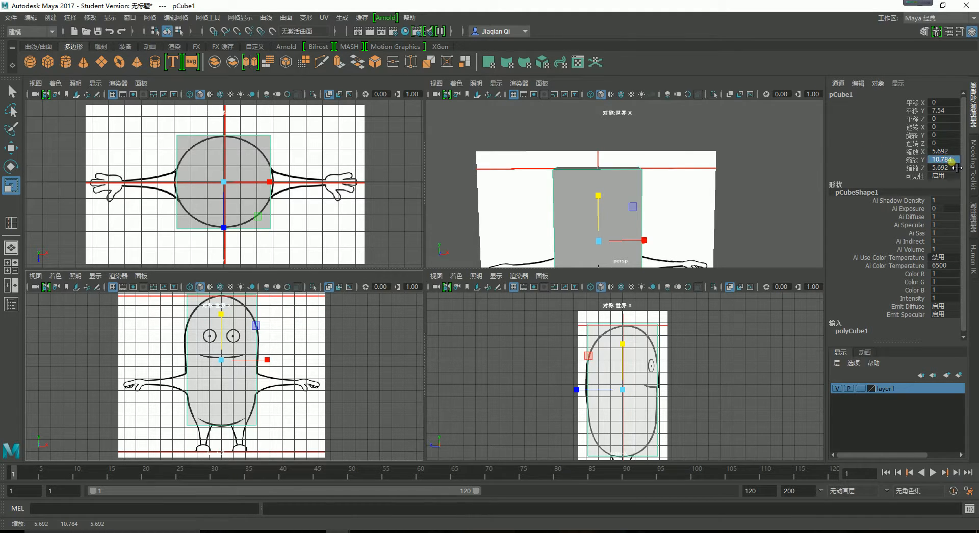
drag(939, 160, 966, 164)
text(85)
key(Return)
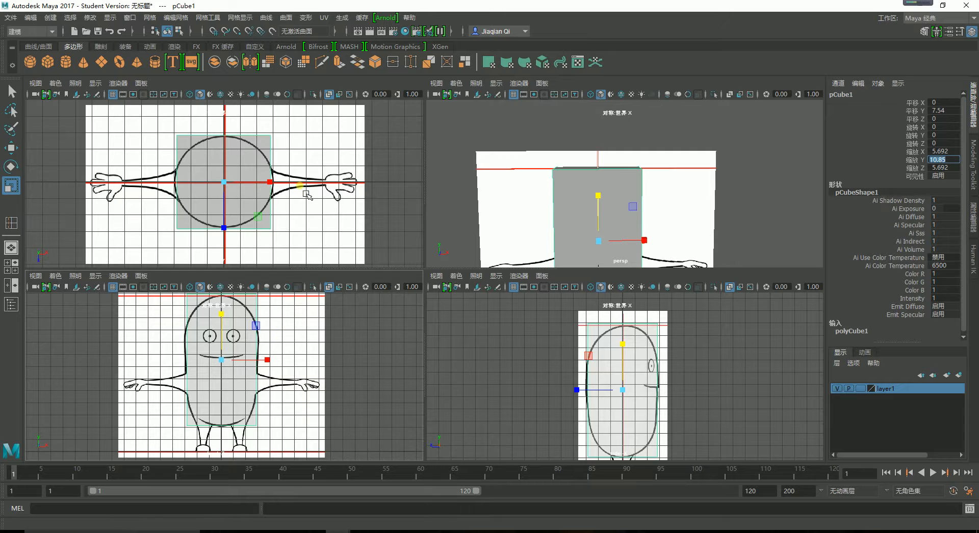
Step: Widen the cube along X to a scale of about 5.95 to match the body outline in the top view
click(275, 190)
drag(271, 186, 275, 187)
key(ctrl+z)
click(262, 225)
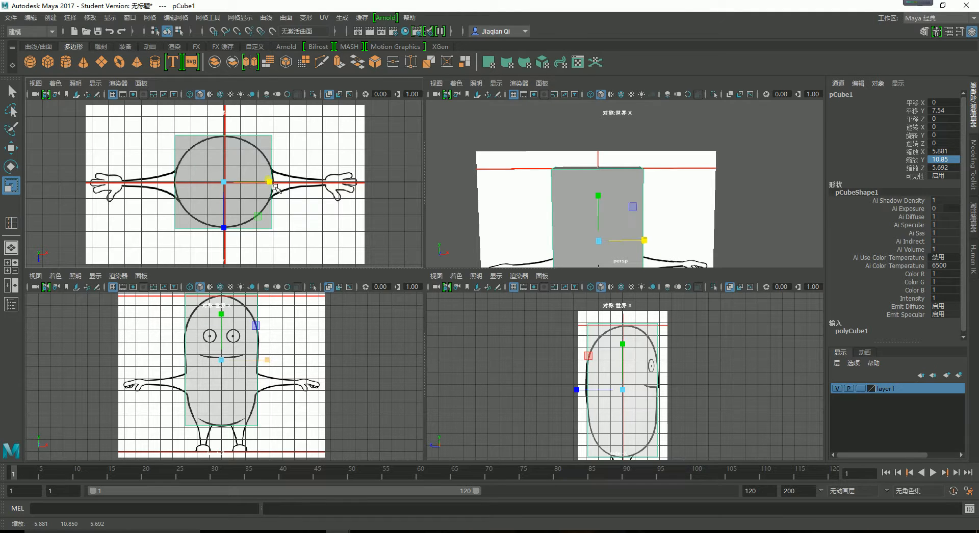
scroll(227, 205, up, 5)
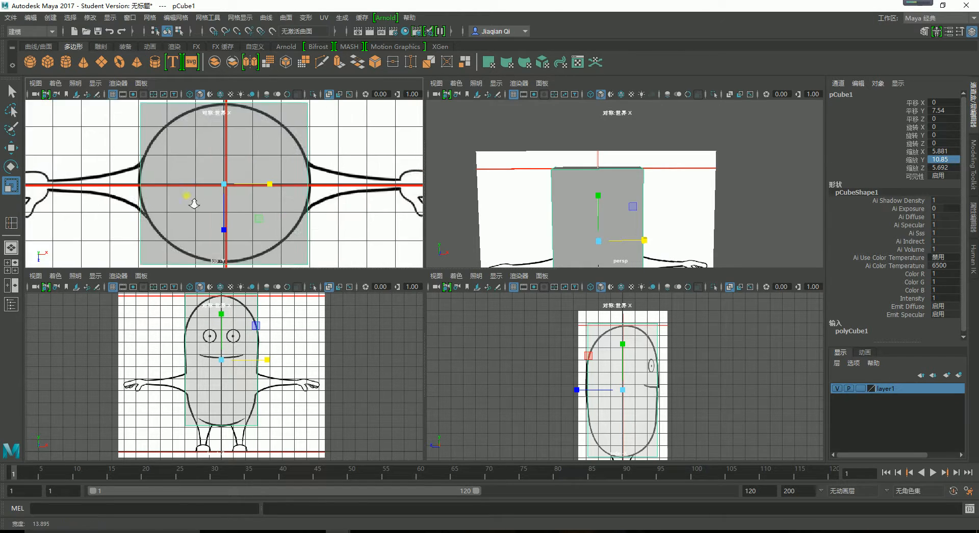
drag(276, 190, 276, 191)
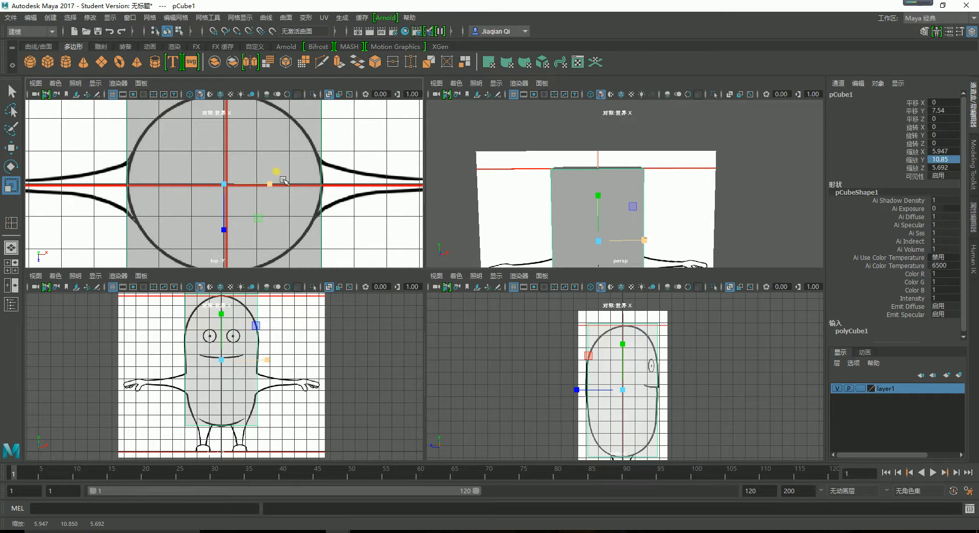
Step: Move the top-view reference image to about X 0.018 and Z 0.111 to align it with the center lines
alt+middle_drag(280, 173, 280, 197)
alt+middle_drag(252, 154, 258, 175)
click(380, 235)
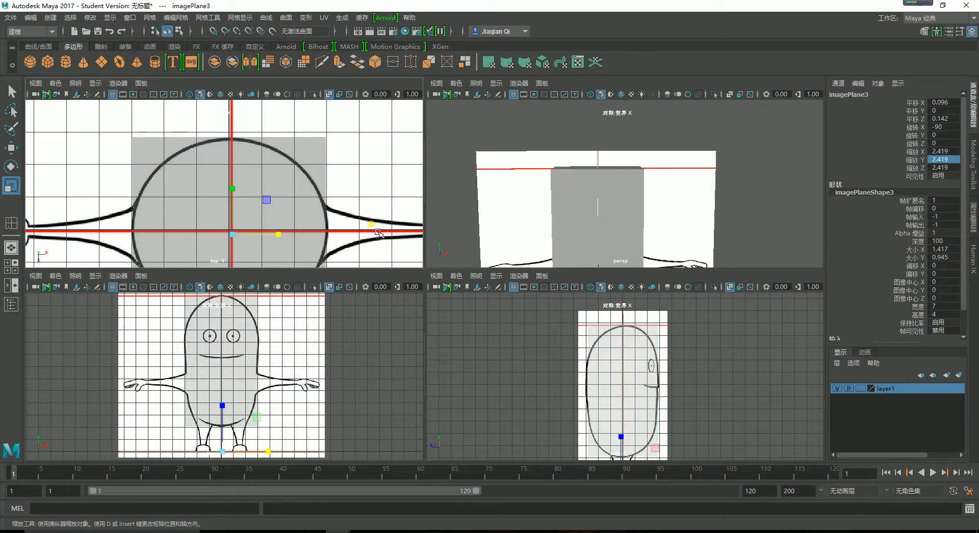
key(w)
drag(289, 241, 287, 240)
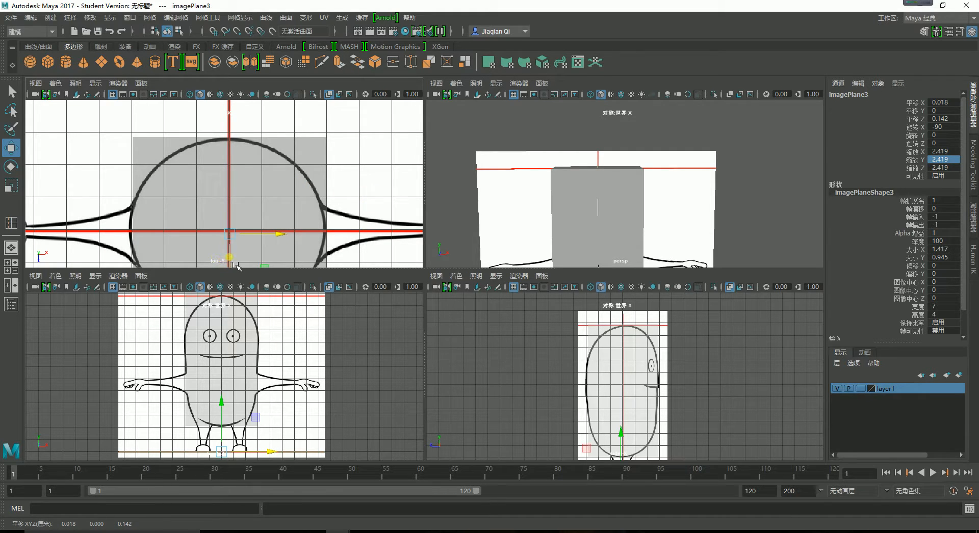
drag(236, 265, 236, 264)
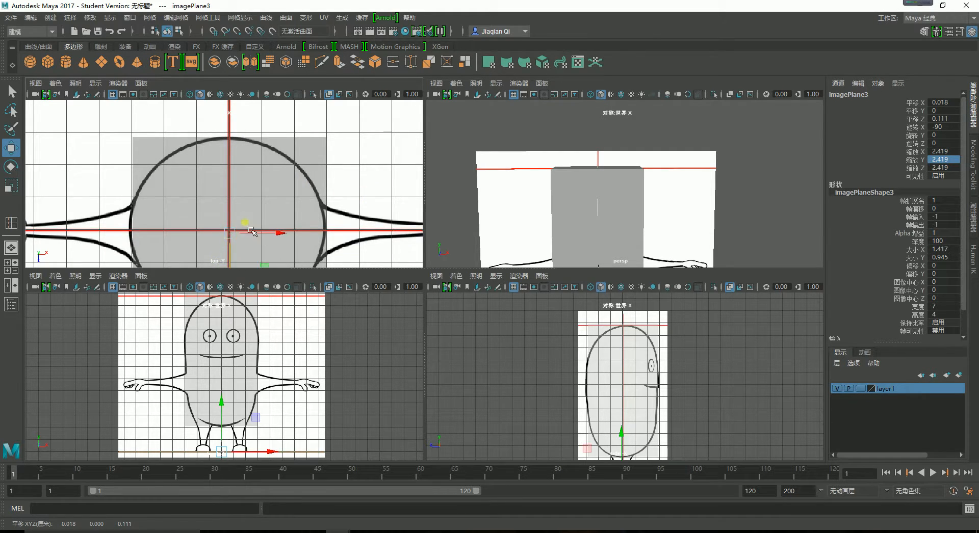
Step: Move the cube to about X -0.047 and Z -0.063 to line up with the body circle in the top view
click(251, 232)
alt+middle_drag(325, 224, 324, 149)
drag(230, 210, 230, 208)
alt+middle_drag(292, 178, 289, 224)
drag(298, 208, 286, 209)
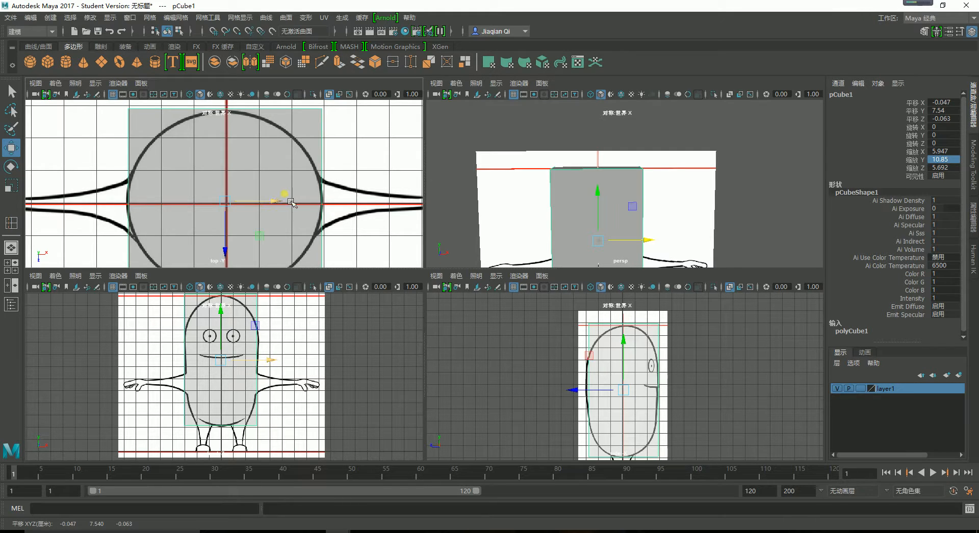
alt+middle_drag(320, 182, 342, 188)
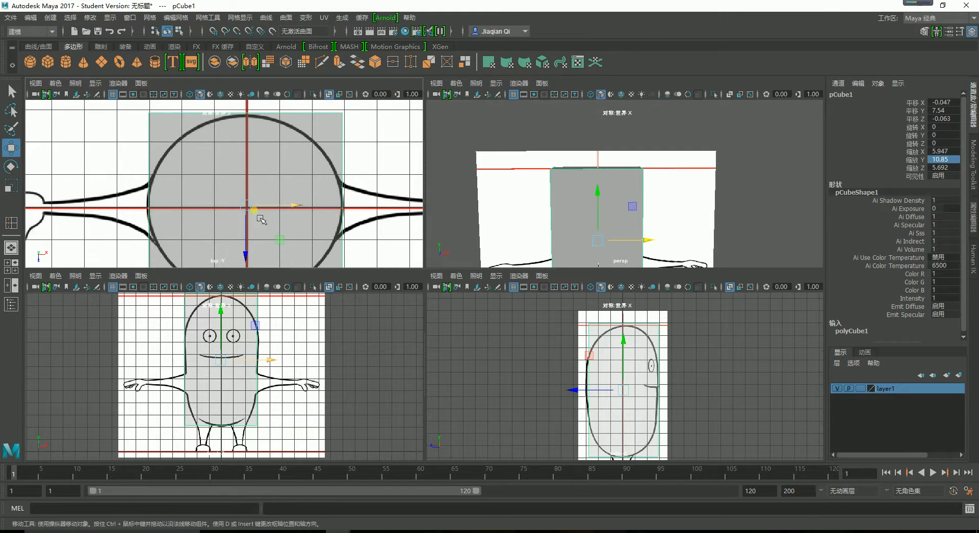
Step: Scale the cube to about 5.63 in Z and 6.08 in X around the top-view body circle
key(r)
click(247, 255)
drag(250, 261, 252, 262)
mouse_move(288, 213)
alt+middle_down()
mouse_move(290, 184)
mouse_move(291, 202)
alt+middle_up()
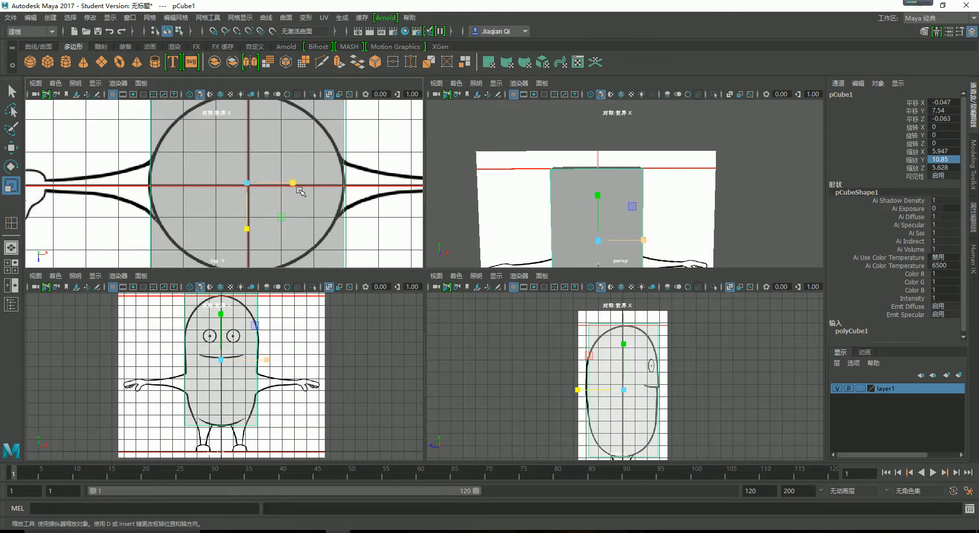
drag(301, 192, 302, 192)
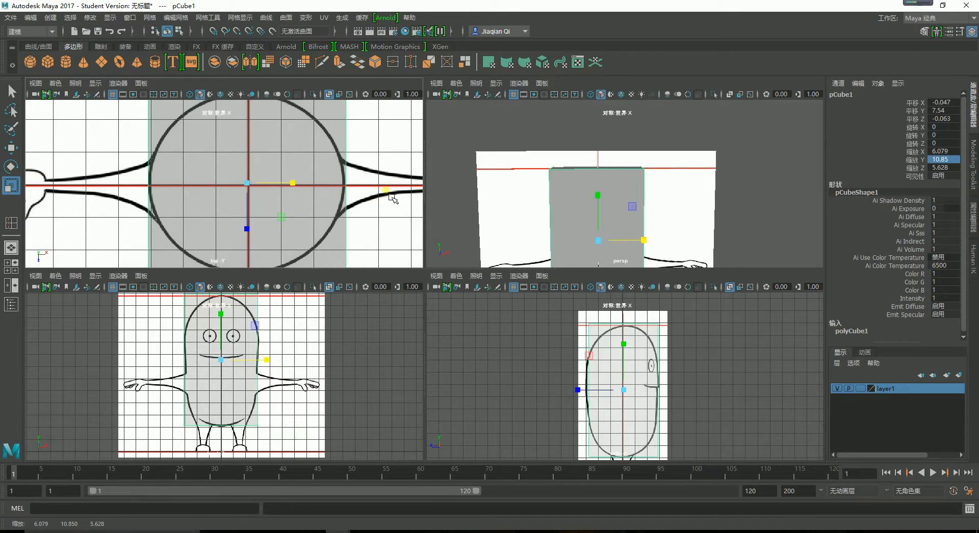
Step: Fit the cube's depth to the side-view body outline with a Z scale of about 5.88 and a Z position of about 0.023
alt+drag(640, 224, 632, 219)
key(space)
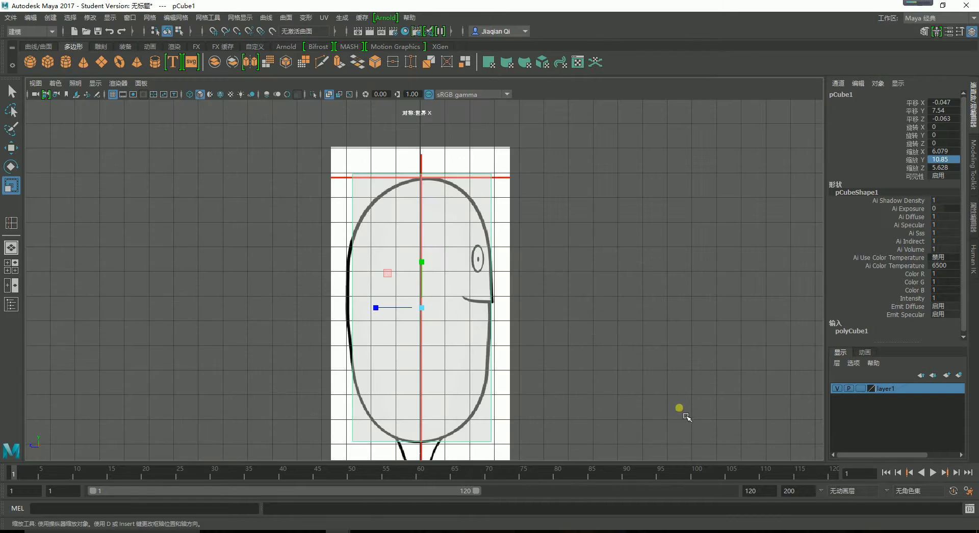
scroll(552, 338, up, 1)
alt+middle_drag(552, 338, 508, 272)
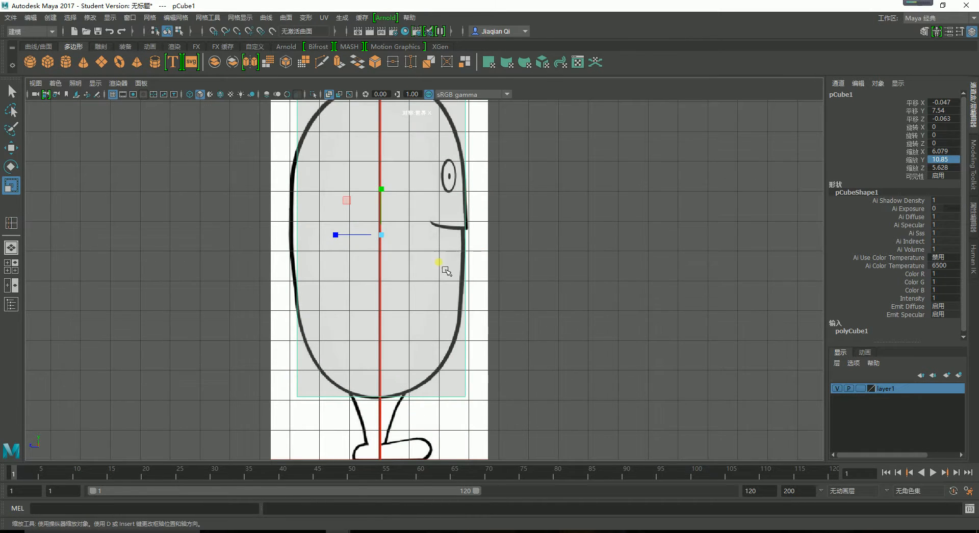
drag(337, 237, 340, 245)
key(w)
key(r)
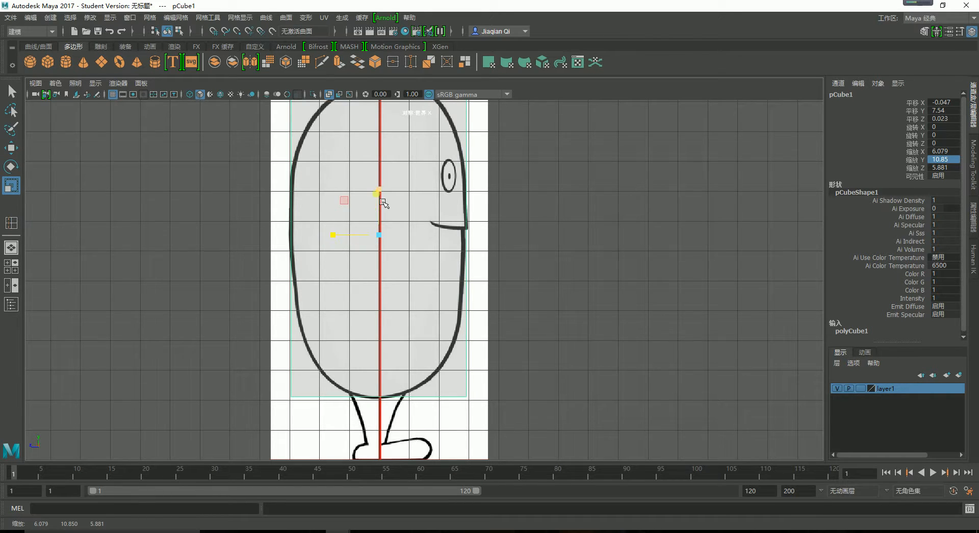
Step: Set the cube's Scale Y to 10.7 and lower it to about Y 7.42 to fit the body's height in the side view
alt+middle_drag(459, 211, 461, 251)
key(w)
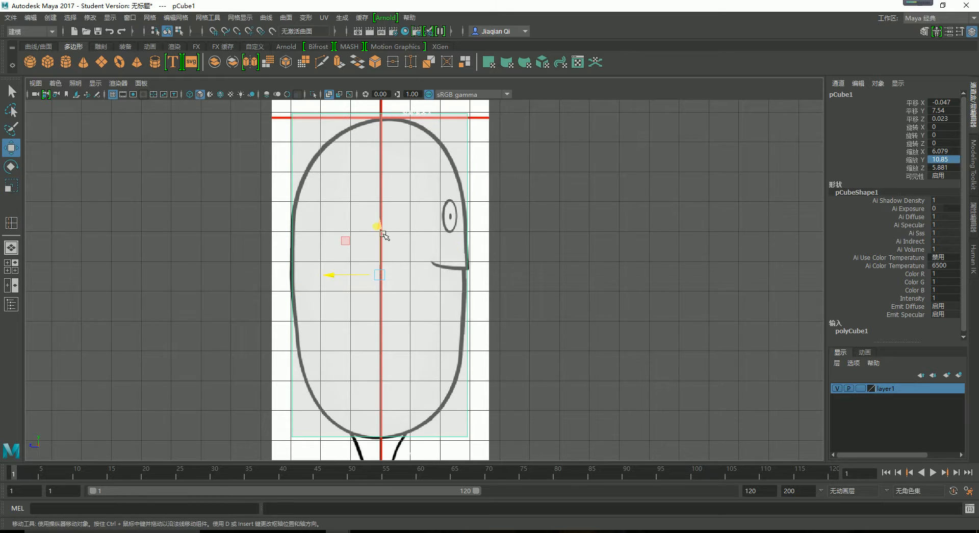
drag(383, 232, 384, 234)
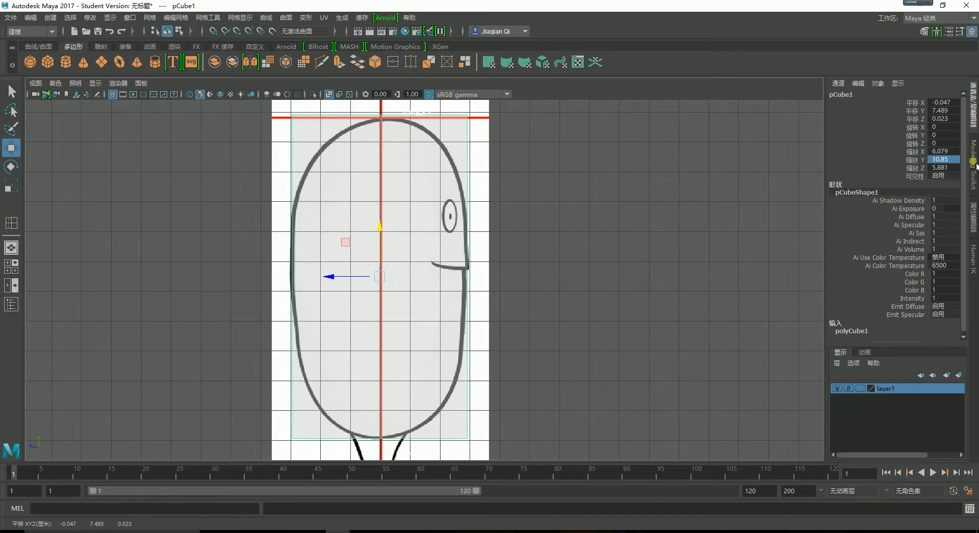
click(955, 162)
key(BackSpace)
key(Return)
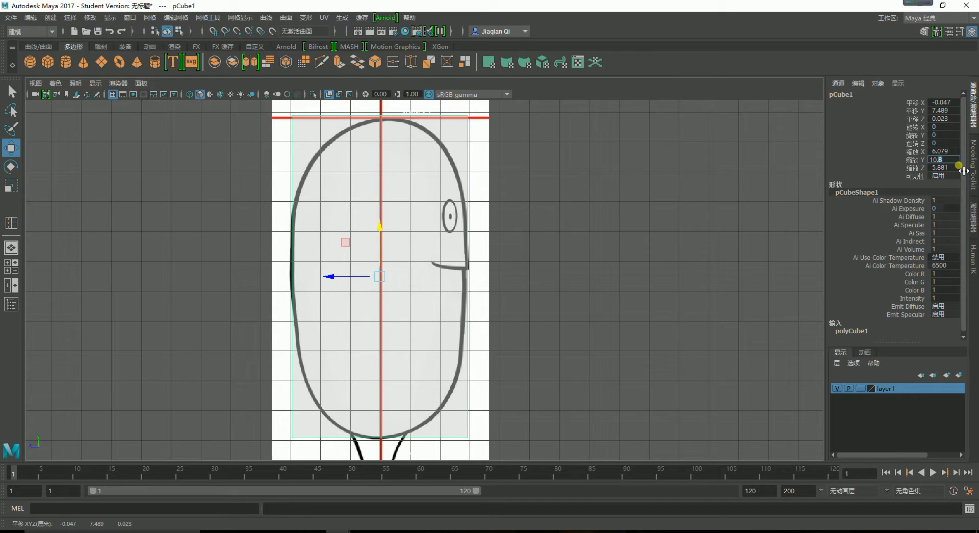
key(BackSpace)
text(70)
key(Return)
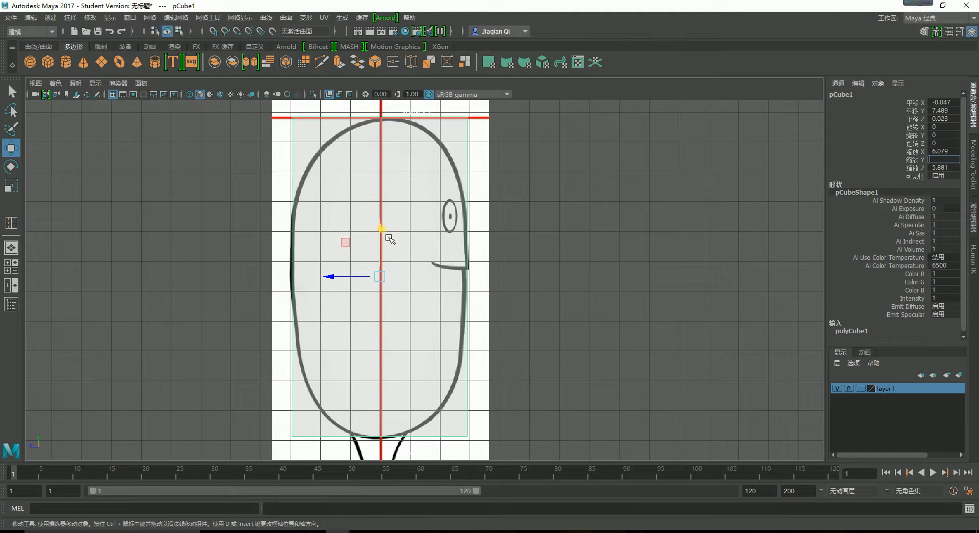
drag(380, 226, 380, 230)
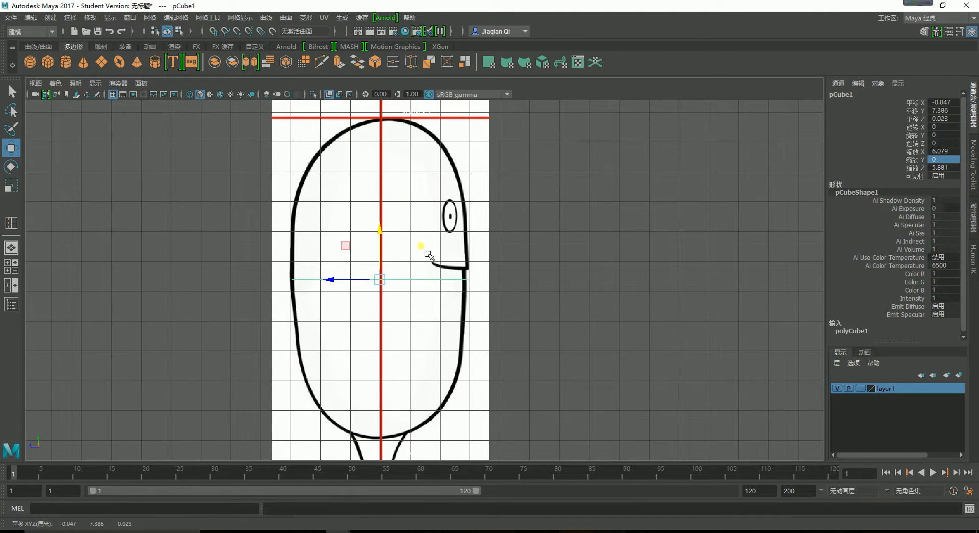
click(946, 162)
key(Return)
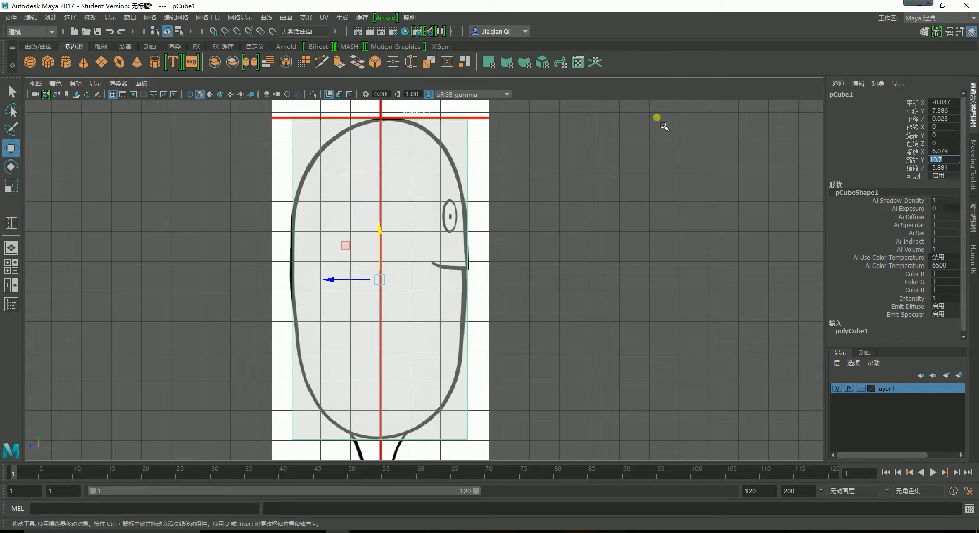
drag(383, 236, 385, 234)
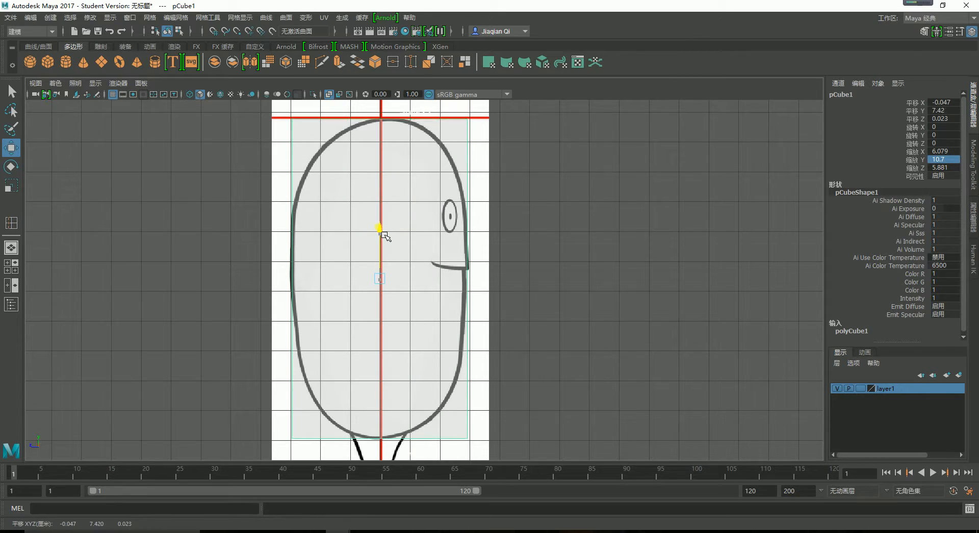
Step: Shift the side-view reference image along Z to about 0.017 to center its body outline on the cube
click(461, 121)
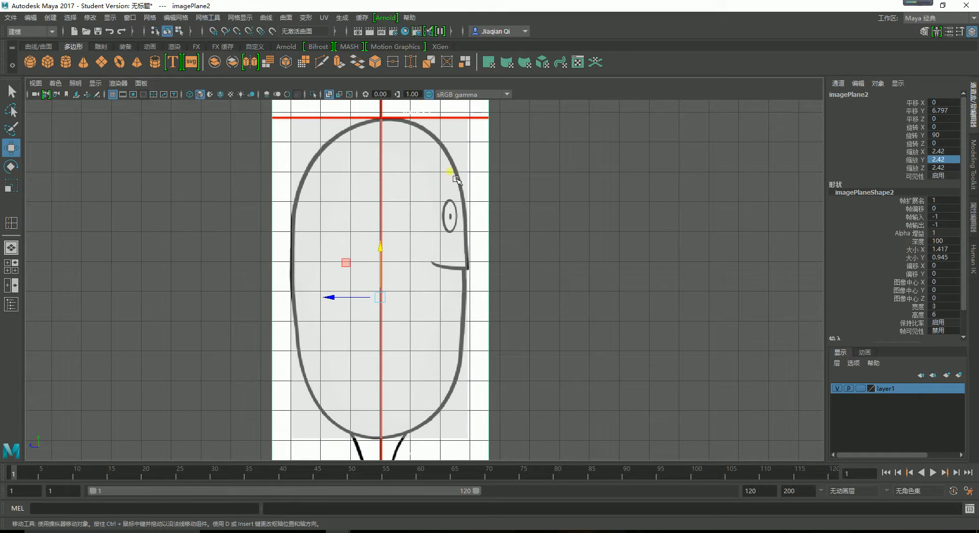
drag(351, 294, 335, 306)
alt+middle_drag(473, 260, 507, 236)
Step: Examine how the cube fits the reference images in the four-view layout, the perspective view and the top view
key(space)
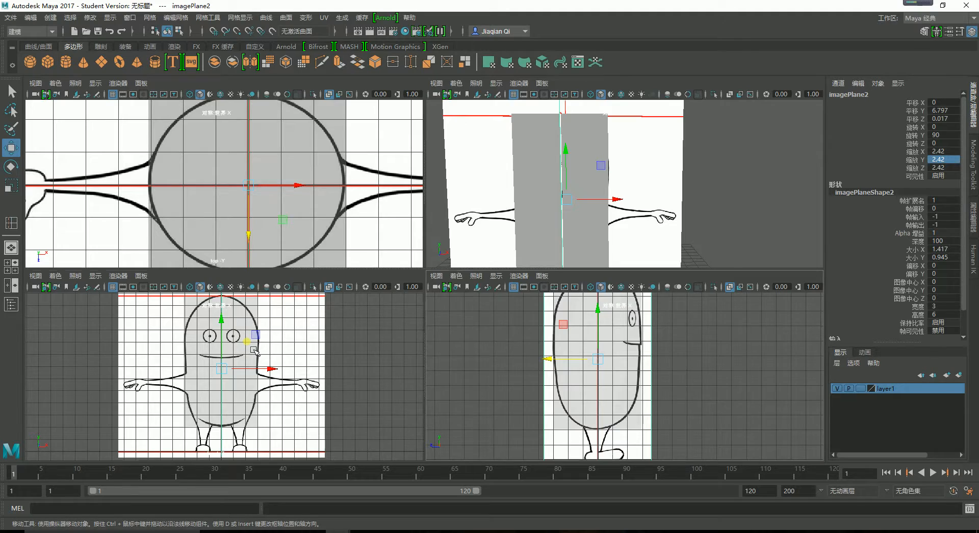
key(space)
alt+drag(546, 336, 553, 343)
key(space)
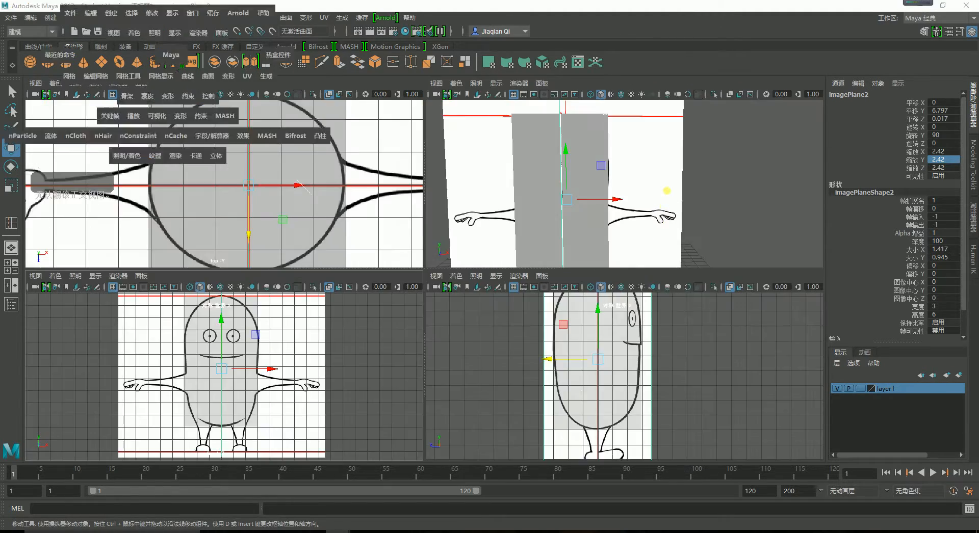
alt+drag(667, 191, 658, 278)
key(space)
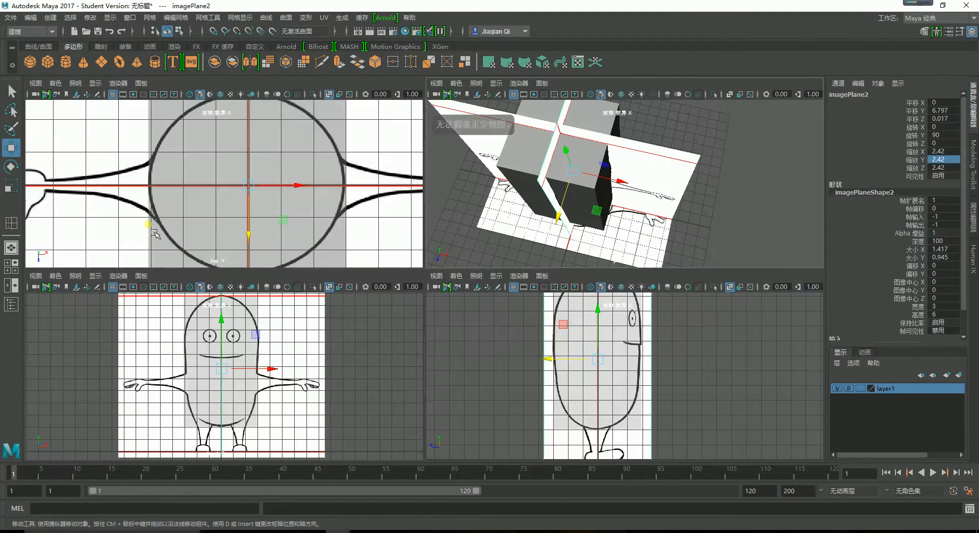
key(space)
scroll(474, 245, down, 4)
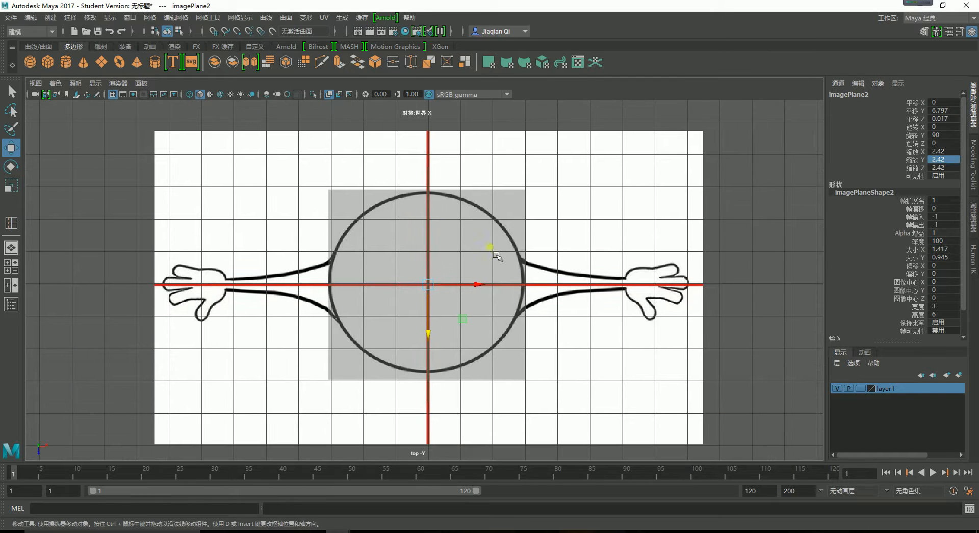
Step: Set the cube's width subdivisions and height subdivisions to 2 each
click(490, 247)
click(893, 330)
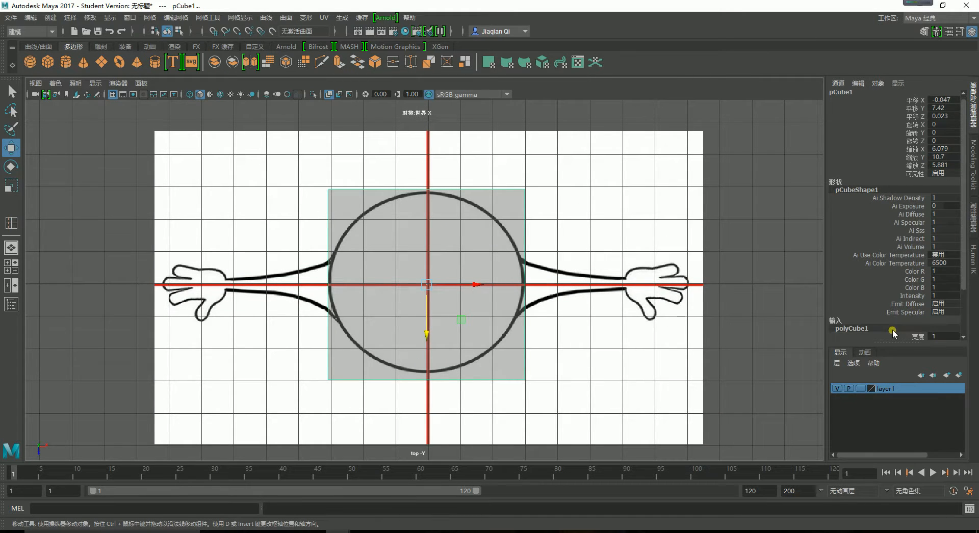
scroll(893, 330, down, 3)
click(946, 306)
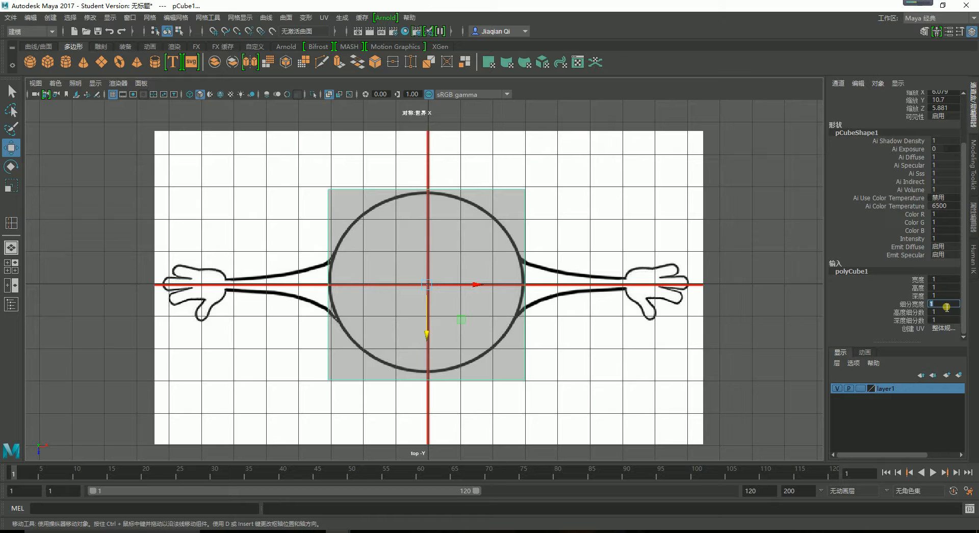
text(2)
key(Tab)
text(2)
key(Tab)
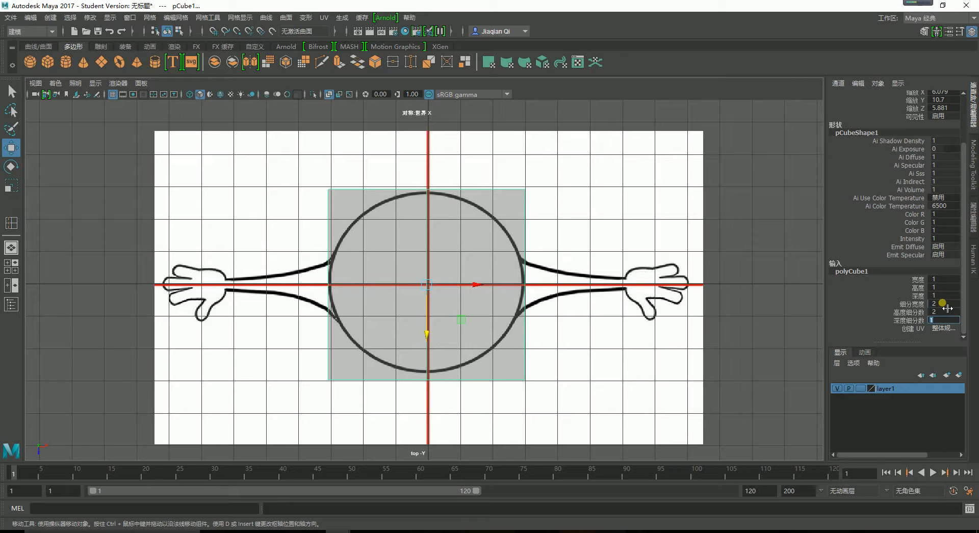
click(468, 305)
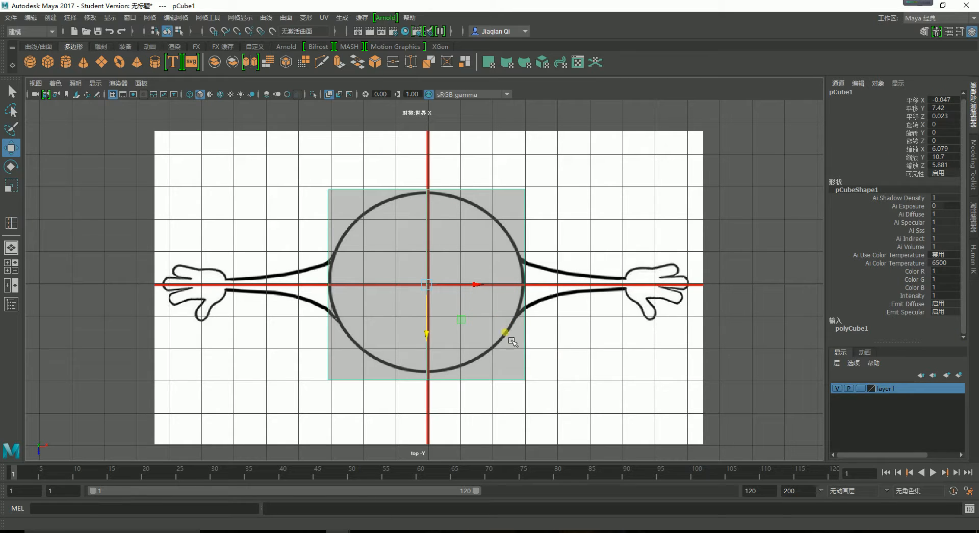
Step: Change the cube's height subdivisions to 1 and its depth subdivisions to 2
alt+drag(512, 342, 546, 346)
key(space)
key(space)
alt+drag(684, 256, 684, 244)
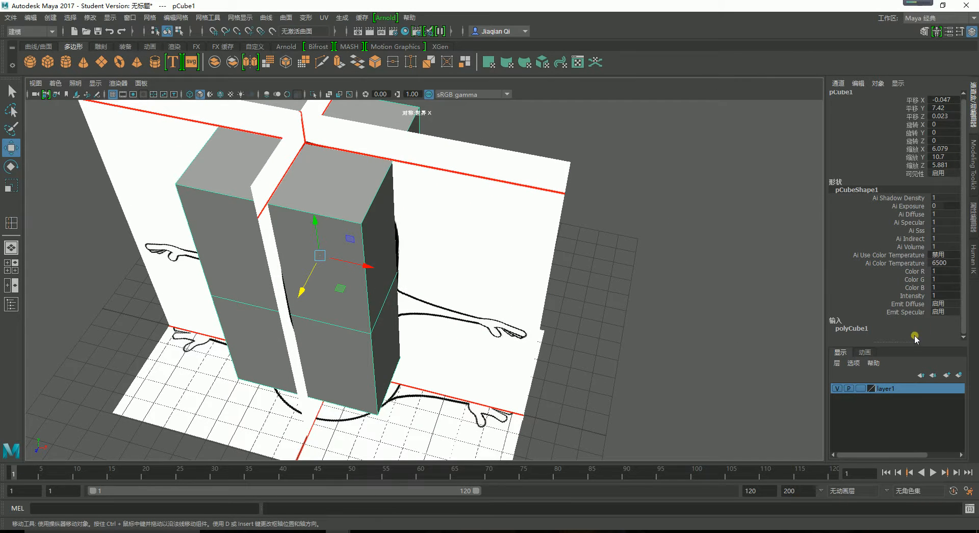
click(877, 329)
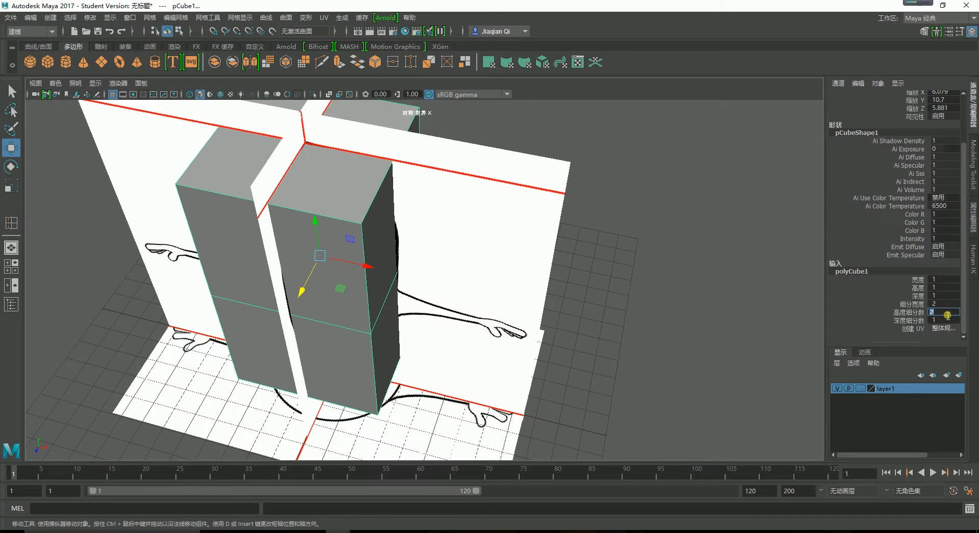
key(Tab)
key(Return)
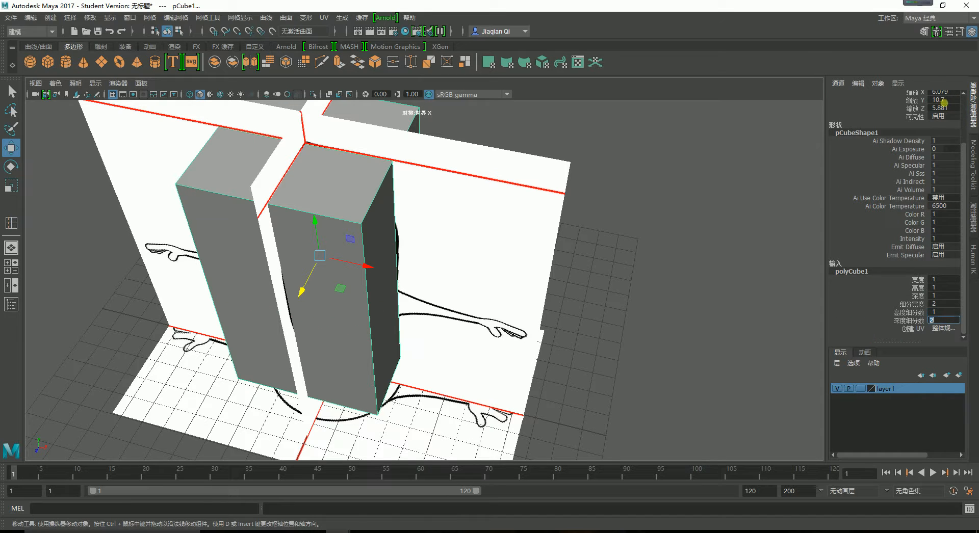
Step: Frame the cube in the top view and switch it to vertex editing
alt+drag(257, 232, 295, 259)
key(space)
key(space)
alt+drag(357, 270, 388, 278)
alt+right_drag(484, 283, 586, 282)
alt+middle_drag(600, 274, 547, 262)
right_click(440, 238)
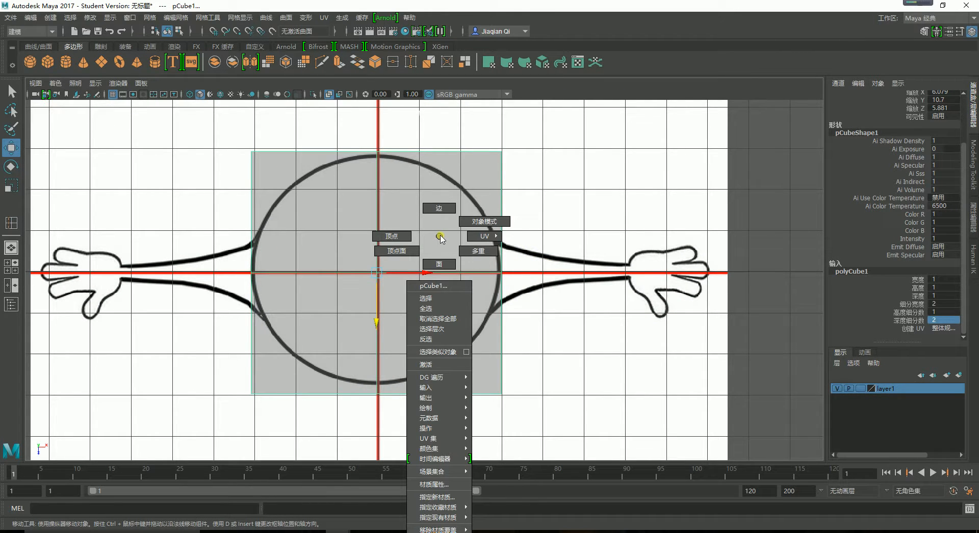
click(392, 236)
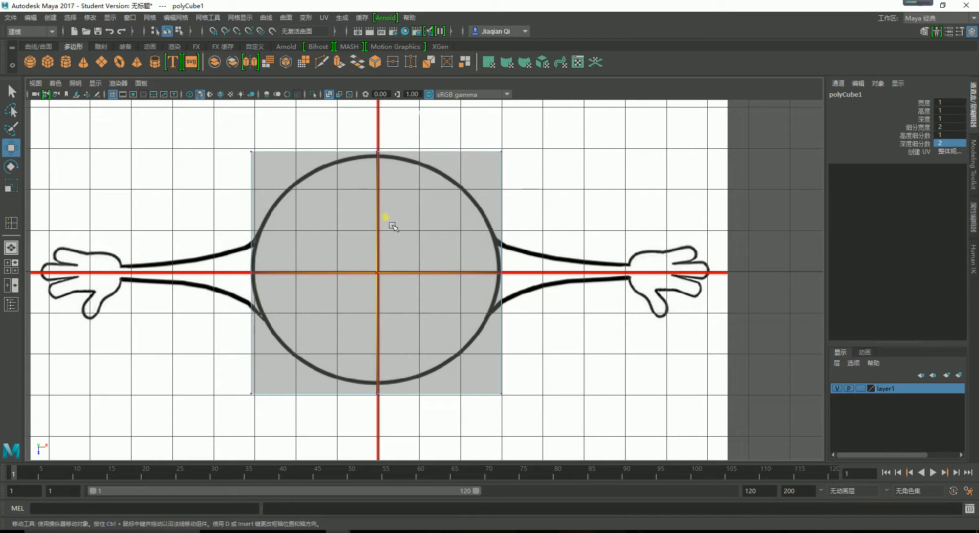
Step: Try to select the cube's corner vertices in the top view and scale them inward along X
drag(230, 131, 285, 187)
click(603, 232)
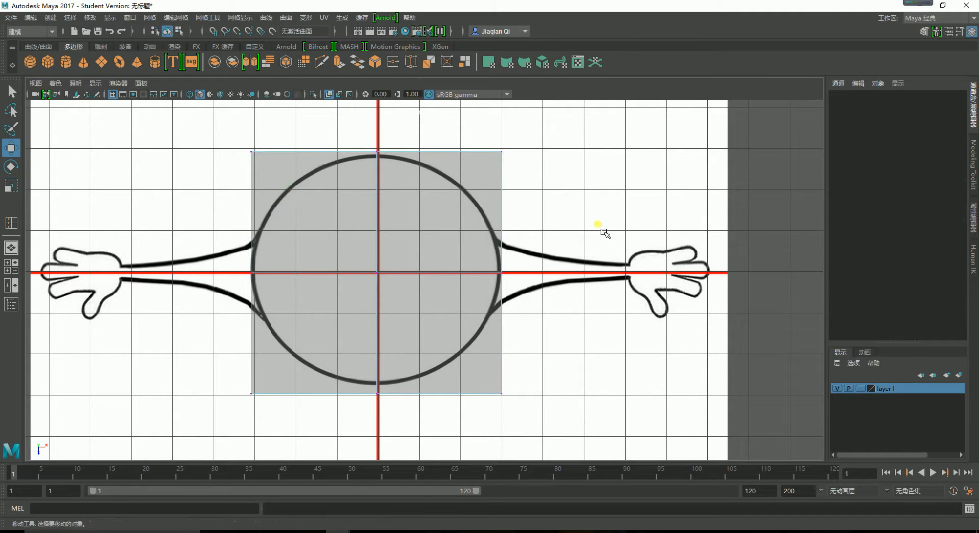
drag(540, 426, 464, 392)
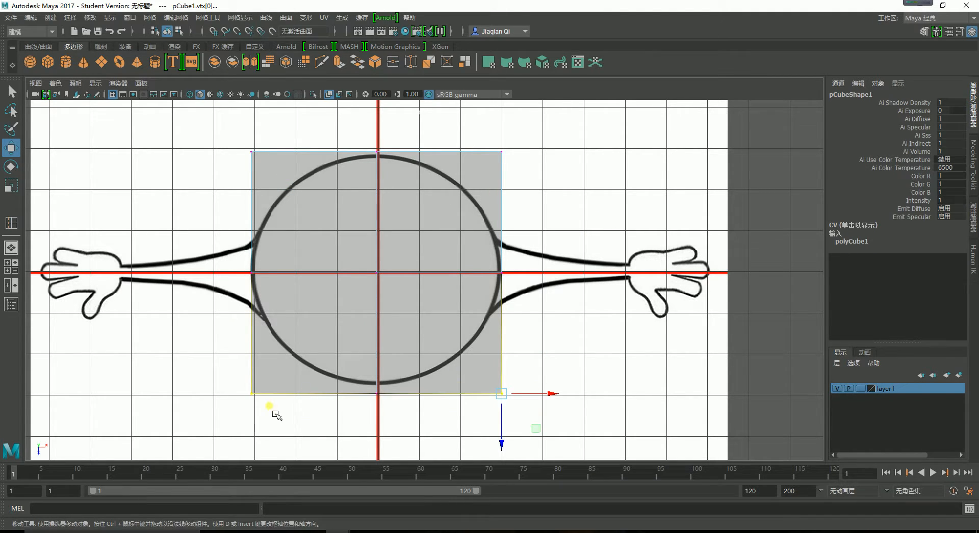
click(216, 375)
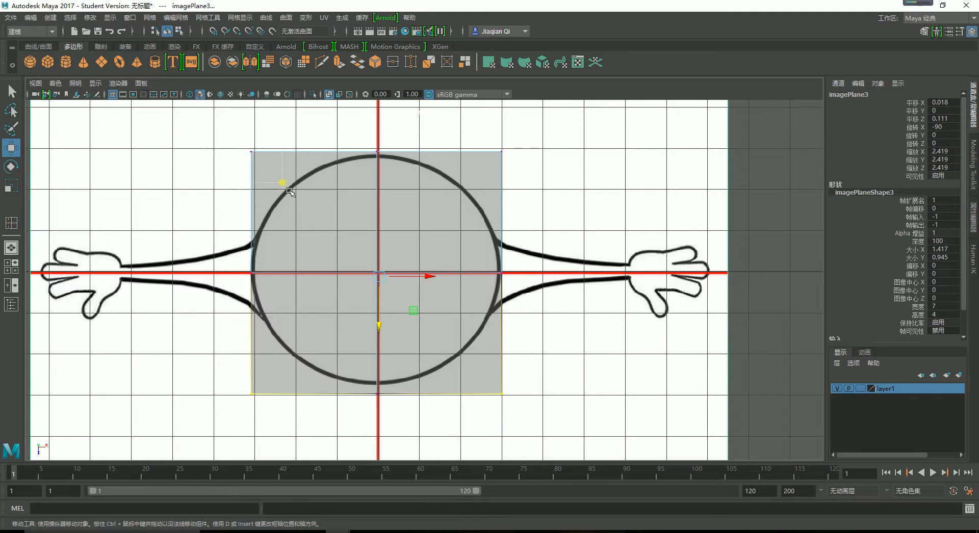
shift+drag(282, 183, 289, 185)
shift+drag(459, 134, 584, 187)
shift+click(446, 151)
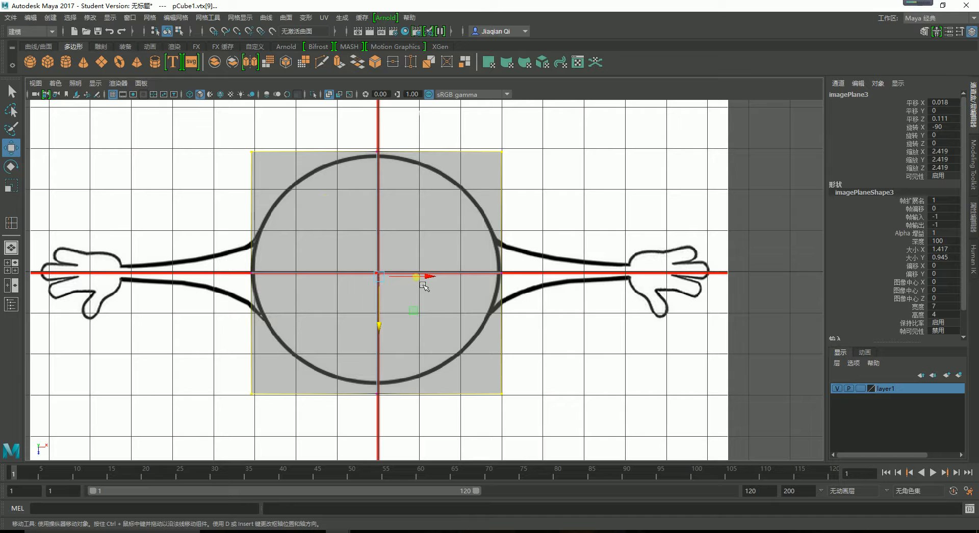
key(r)
drag(426, 278, 422, 278)
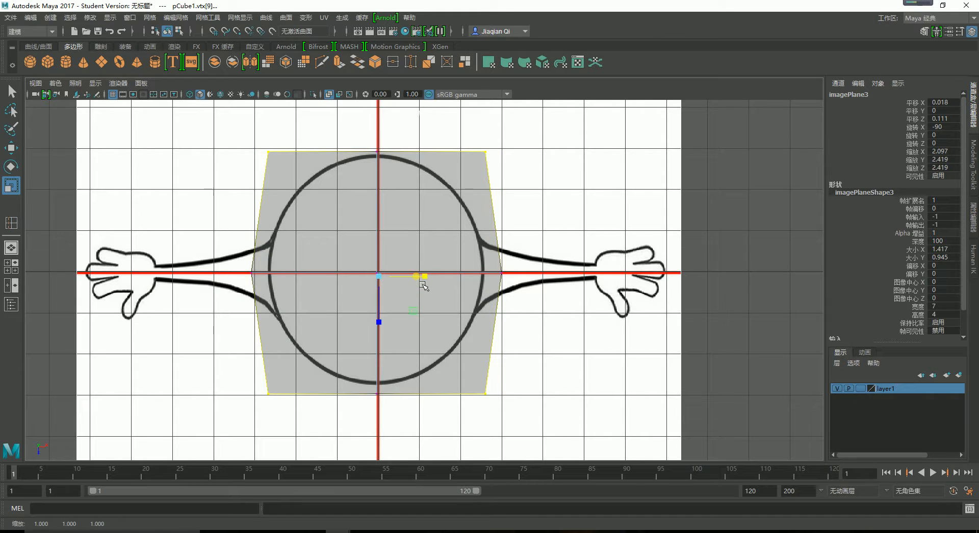
key(ctrl+z)
click(601, 170)
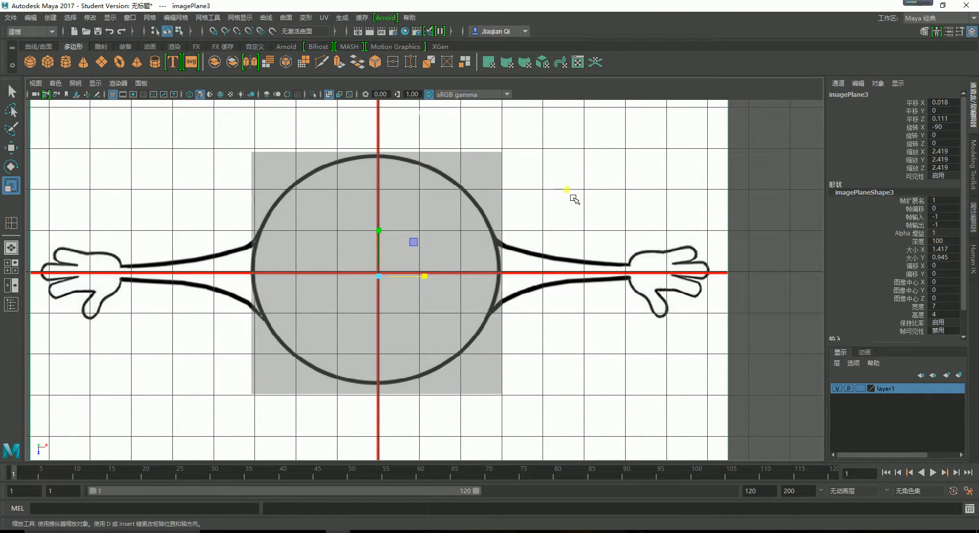
Step: Set layer1 to the Reference display type and turn off its playback visibility so the reference images cannot be selected
click(459, 189)
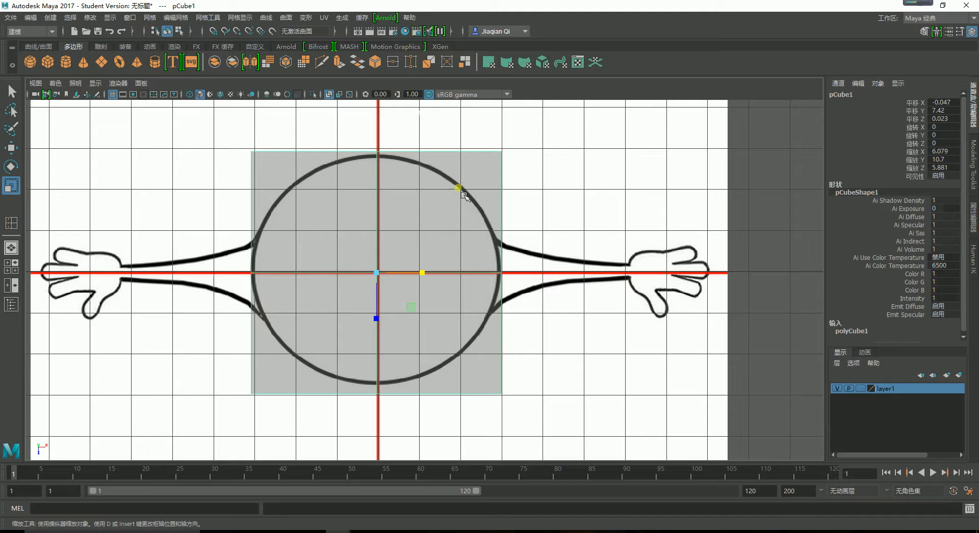
click(612, 206)
click(445, 216)
click(859, 389)
click(861, 388)
click(849, 388)
click(625, 225)
Step: Try to scale the cube's mirrored corner vertices along X in the top view with symmetry still on
click(377, 219)
right_drag(435, 204, 388, 203)
drag(484, 137, 517, 162)
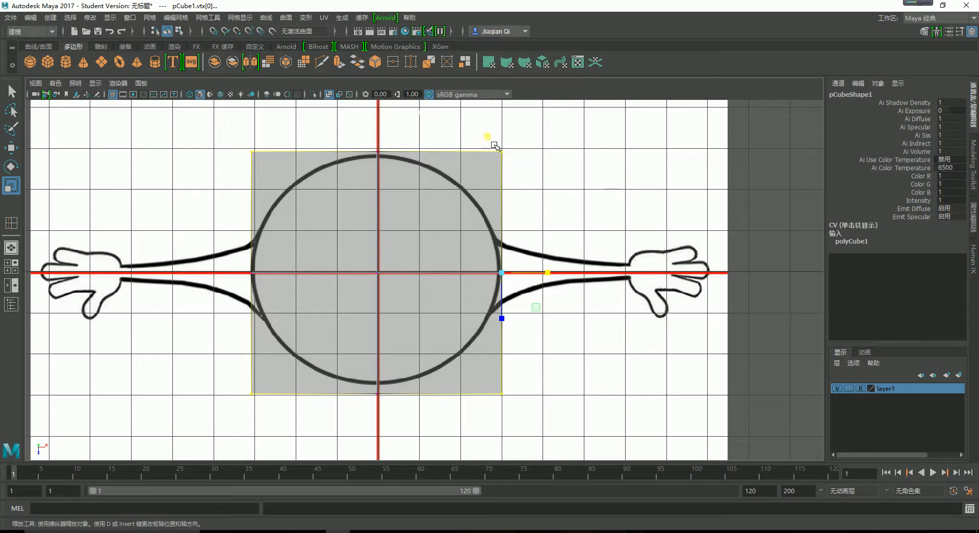
drag(547, 274, 474, 284)
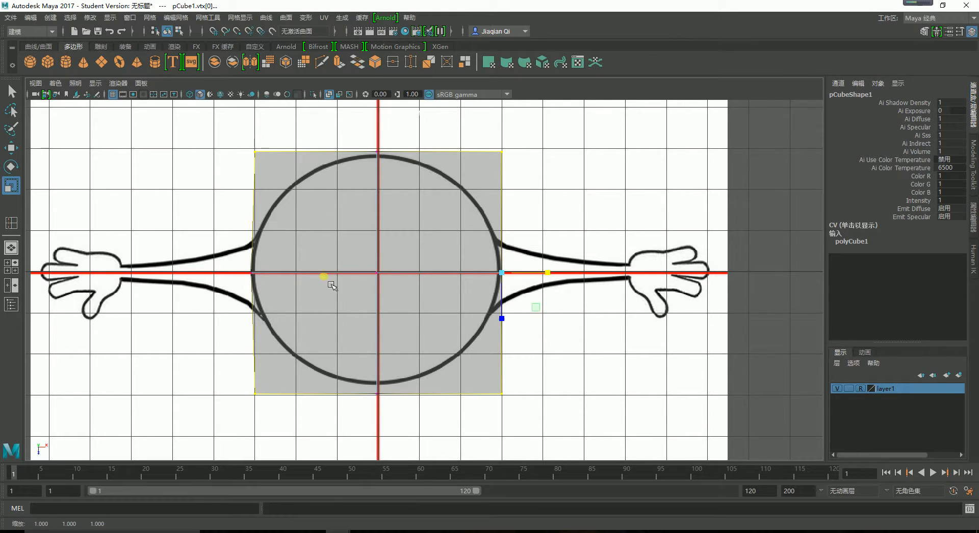
key(ctrl+z)
click(557, 168)
drag(484, 137, 550, 183)
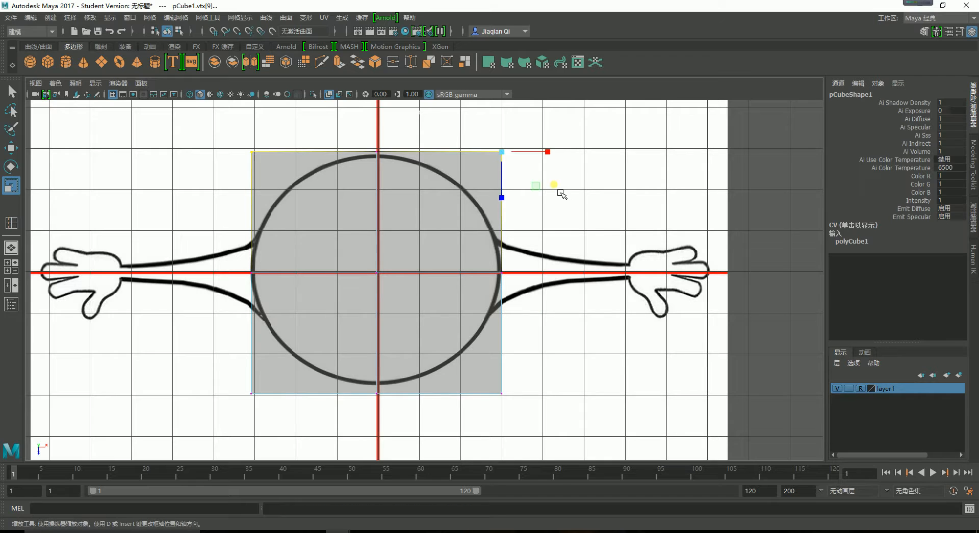
Step: Disable symmetry in the Move tool settings
click(302, 305)
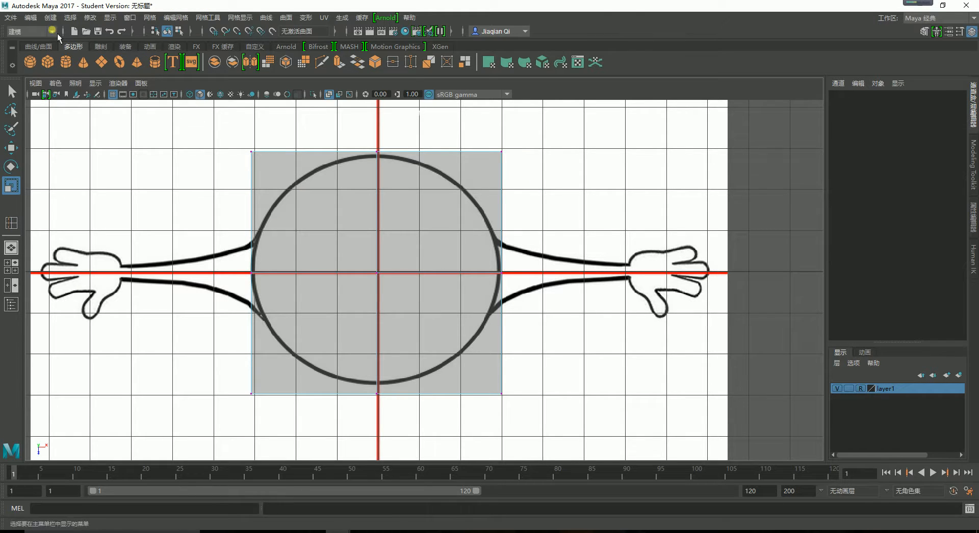
click(17, 152)
double_click(17, 152)
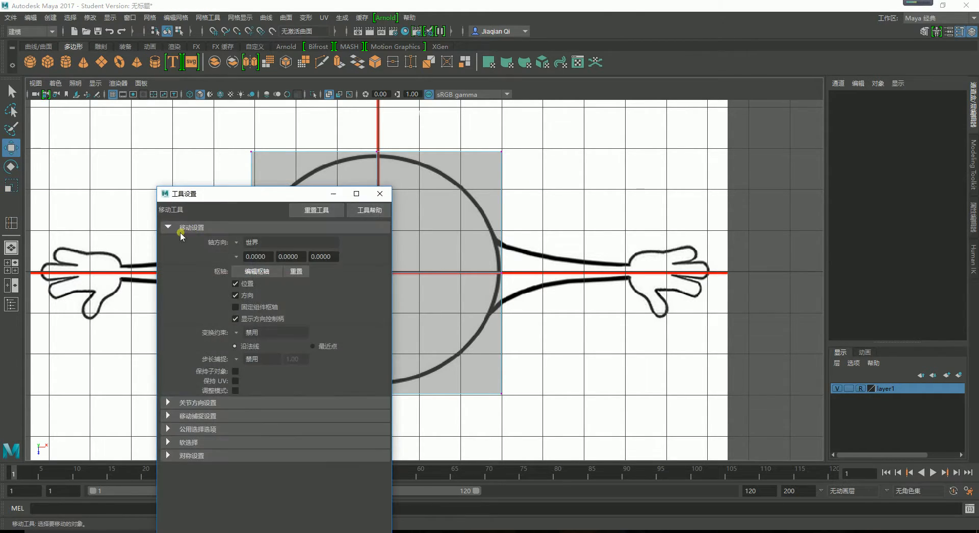
click(239, 443)
click(296, 470)
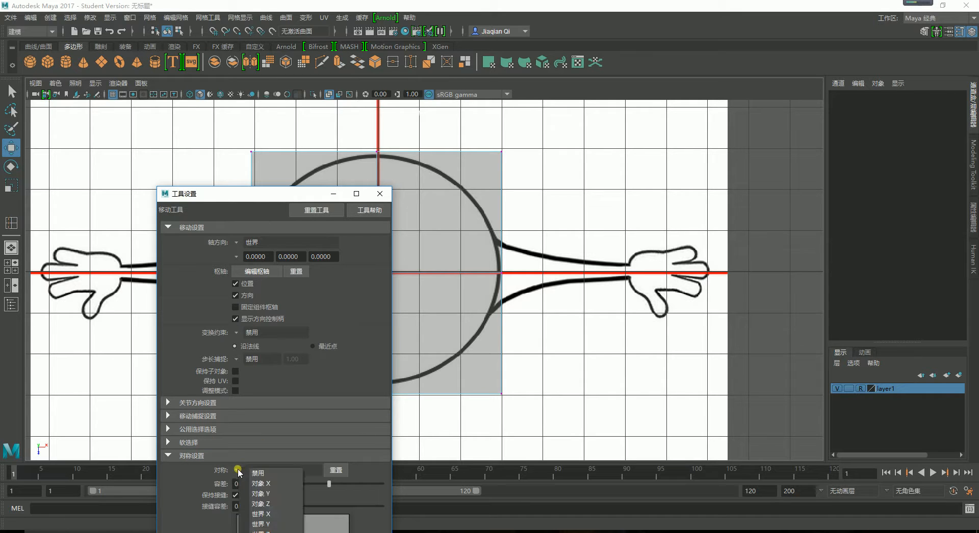
click(261, 477)
click(380, 194)
drag(267, 131, 203, 164)
shift+drag(479, 145, 544, 185)
shift+drag(477, 383, 531, 427)
shift+drag(230, 383, 279, 419)
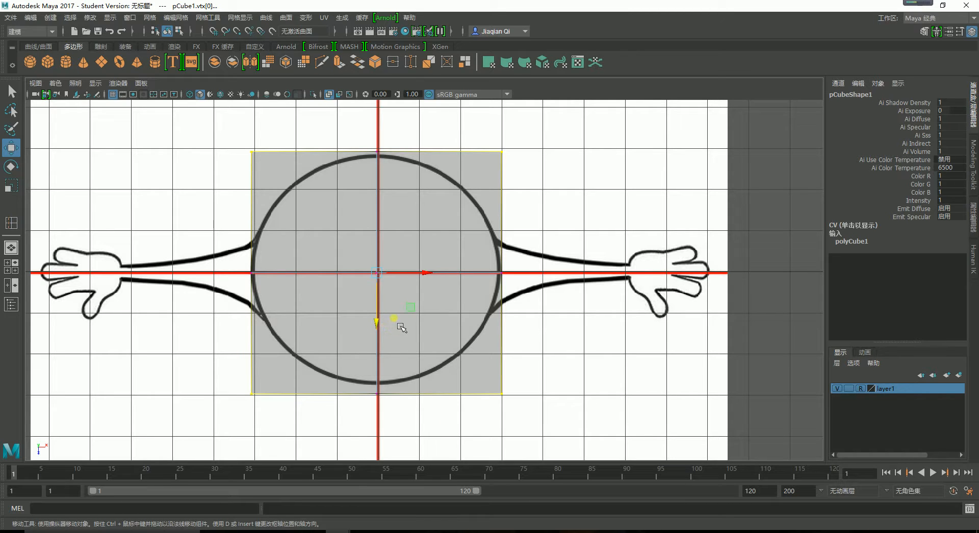
key(r)
click(548, 408)
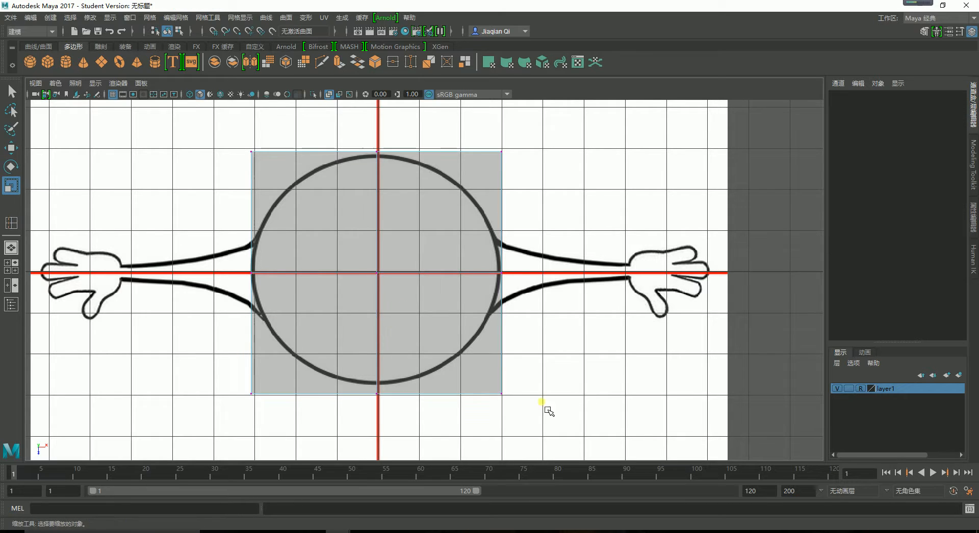
Step: Return the cube to object mode, scale it to about 5.606 in Z and shift it to about Z -0.064 to fit the top-view circle
click(440, 327)
right_drag(442, 301, 477, 232)
drag(384, 326, 385, 328)
key(w)
key(r)
key(w)
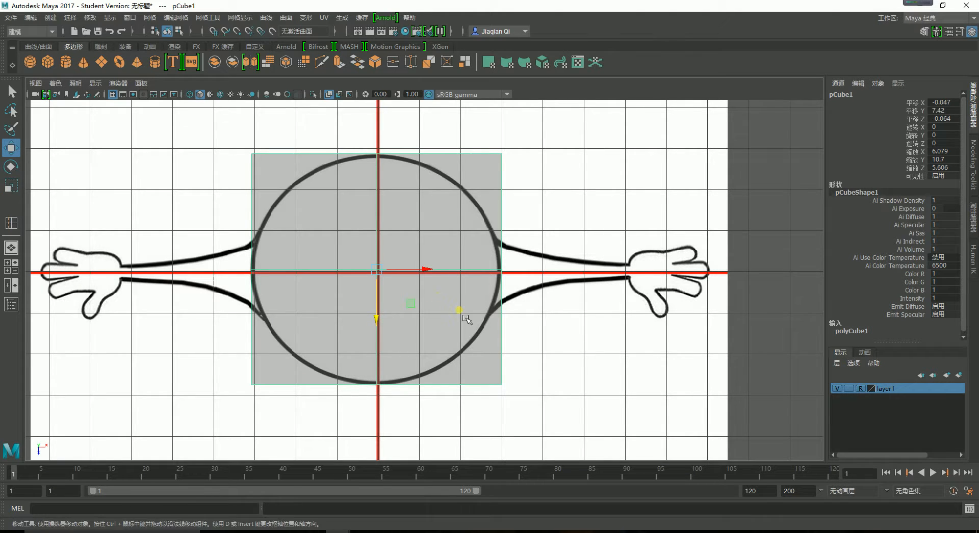
Step: Select the cube's four corner vertex groups in the top view and scale them inward along X and Z onto the body circle
right_drag(457, 310, 415, 244)
drag(203, 133, 293, 174)
shift+drag(478, 142, 557, 197)
shift+drag(534, 448, 460, 355)
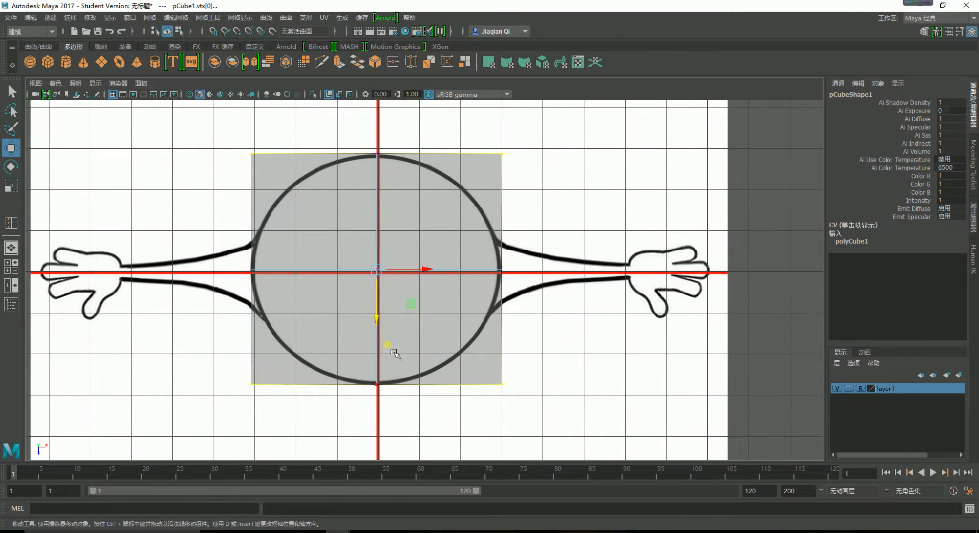
key(r)
drag(432, 272, 414, 277)
drag(383, 327, 383, 320)
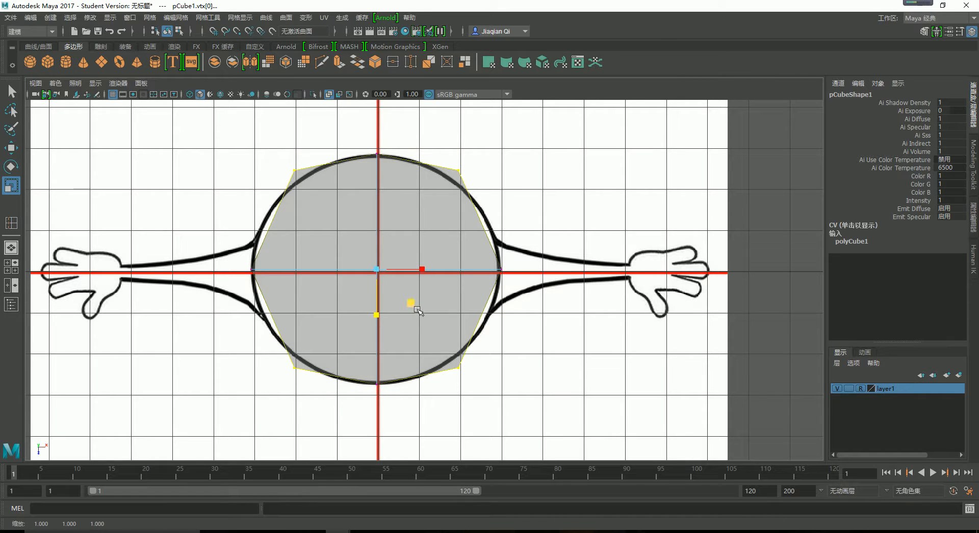
drag(426, 275, 432, 277)
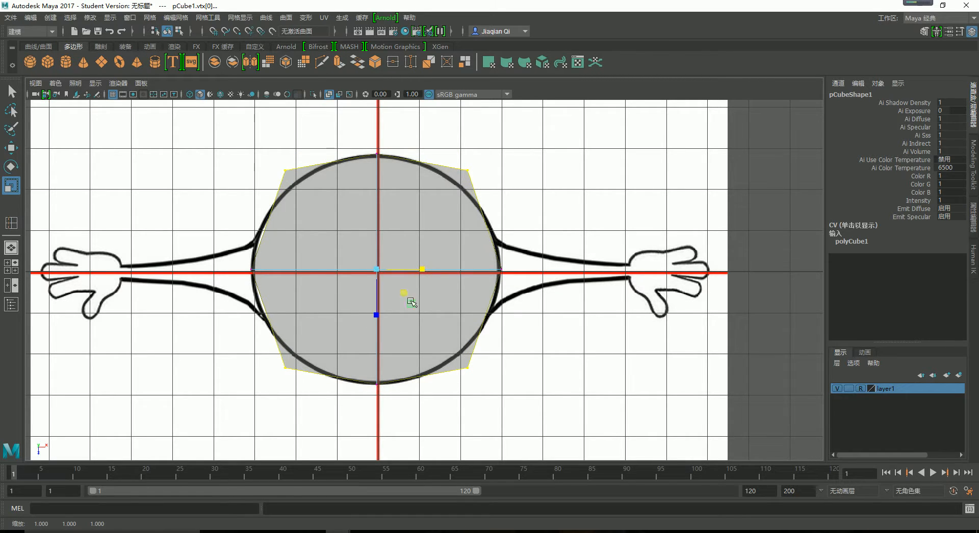
drag(382, 323, 387, 314)
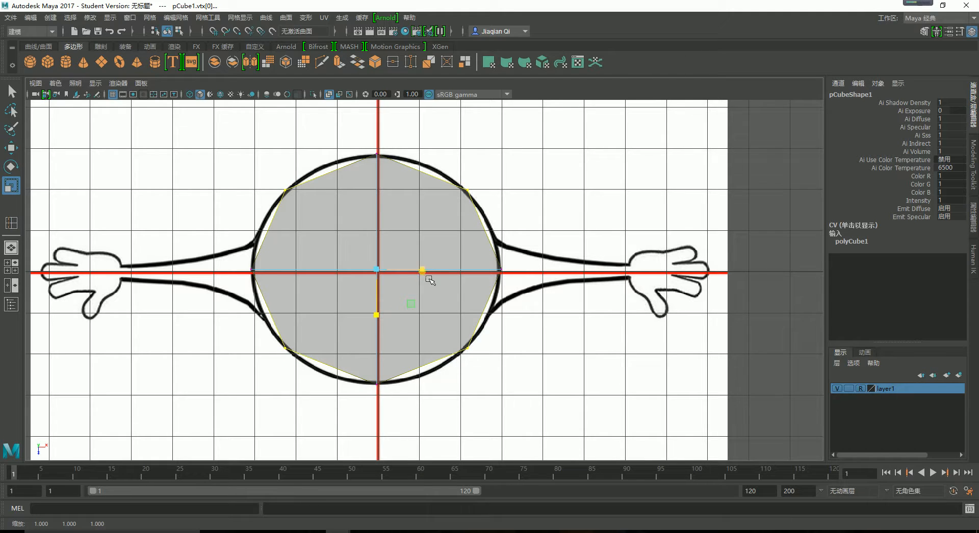
drag(429, 276, 430, 279)
Step: Check the smooth preview against the top-view circle and scale the corner vertices back outward along Z and X
key(3)
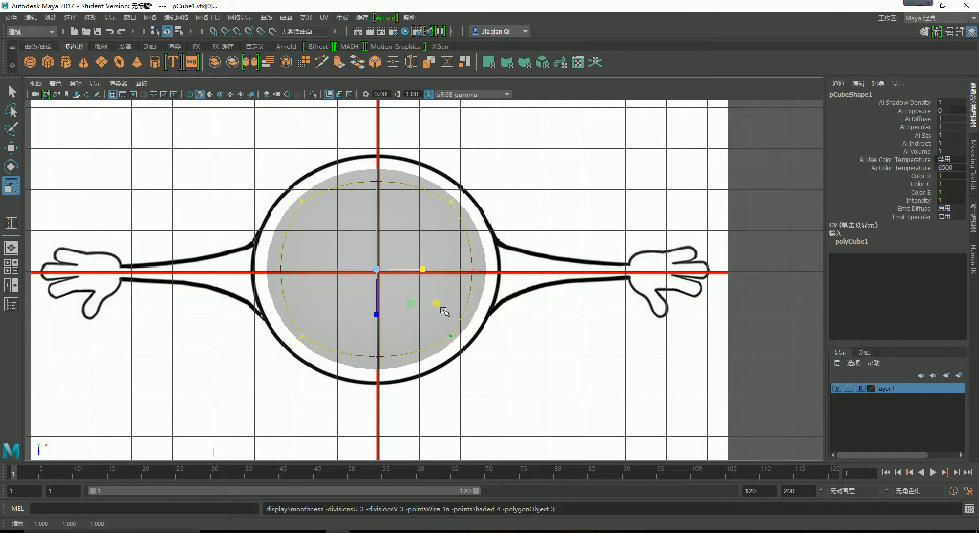
key(1)
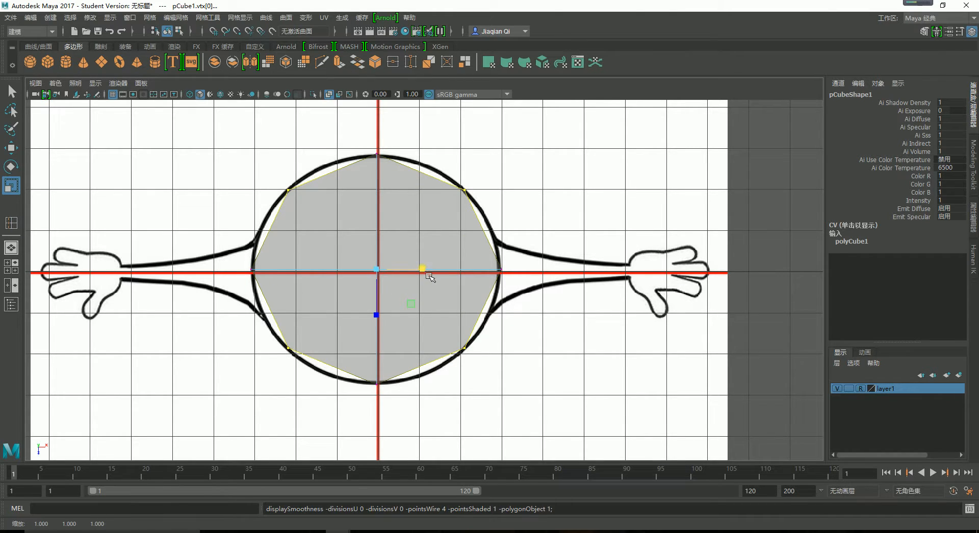
key(3)
drag(384, 323, 385, 329)
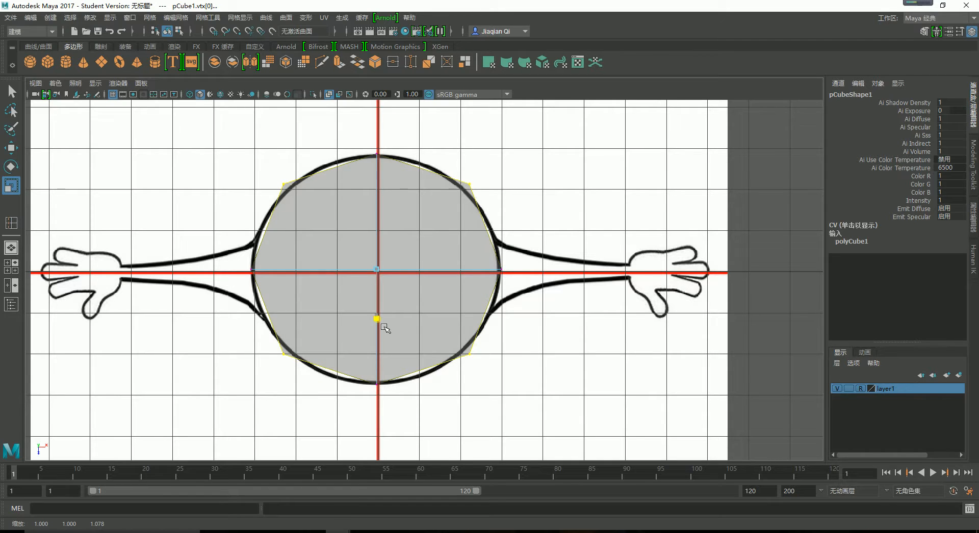
drag(420, 271, 430, 280)
drag(379, 317, 384, 327)
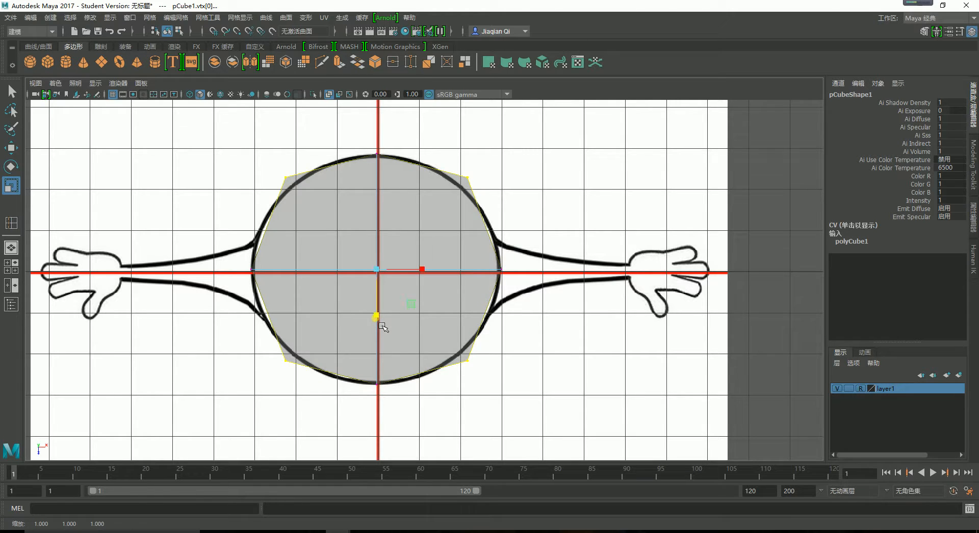
Step: Compare the smoothed and unsmoothed body, and scale the corner vertices slightly outward along X in smooth preview
key(3)
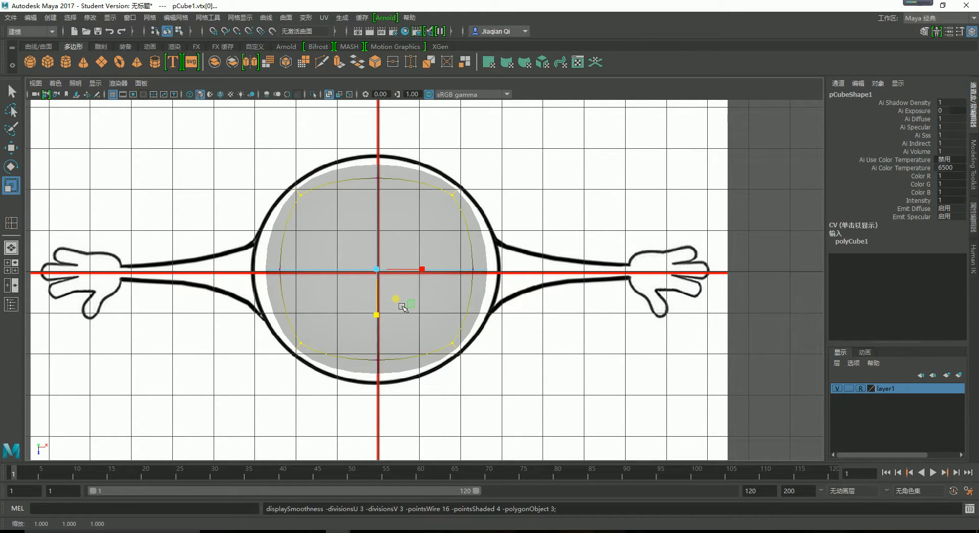
key(1)
key(3)
drag(422, 269, 426, 271)
Step: Try to enlarge the corner vertices further along Z and X in smooth preview
drag(376, 315, 377, 321)
drag(422, 270, 428, 269)
key(ctrl+z)
key(ctrl+z)
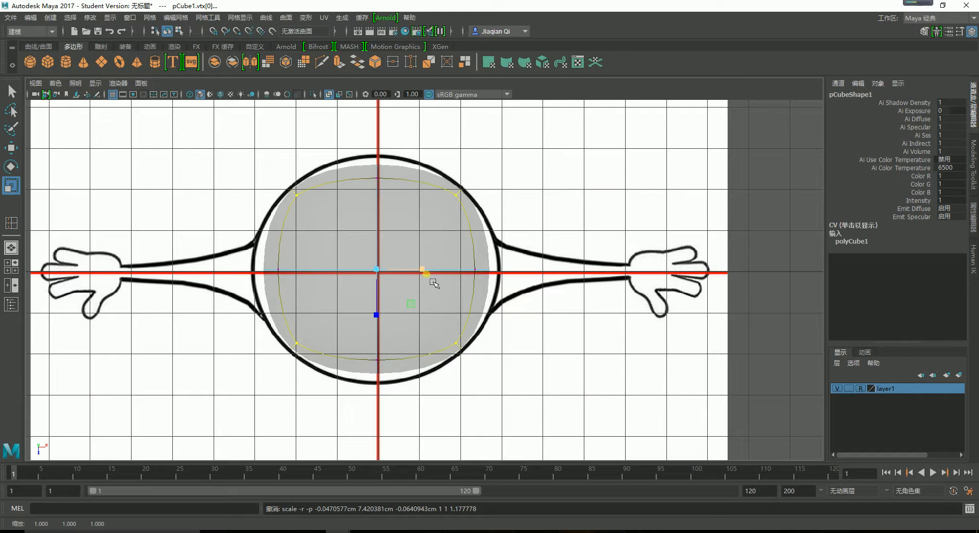
Step: Scale the corner vertices outward along Z by about 1.07, deselect them and turn off the smooth preview
drag(377, 315, 385, 328)
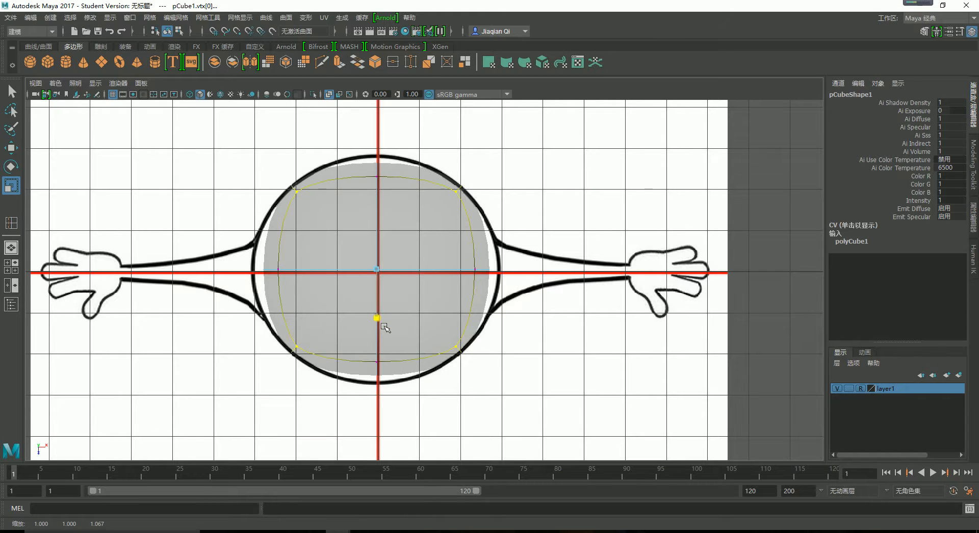
click(580, 286)
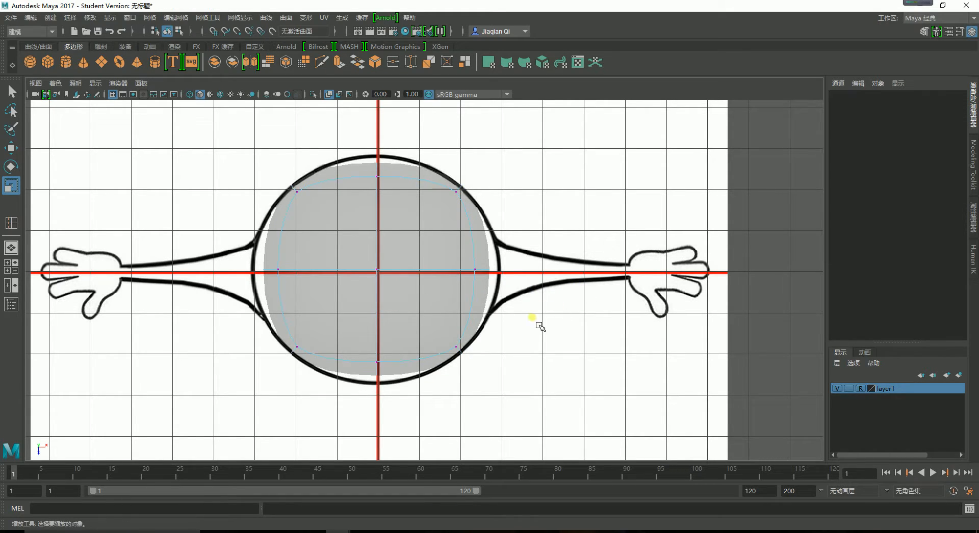
key(1)
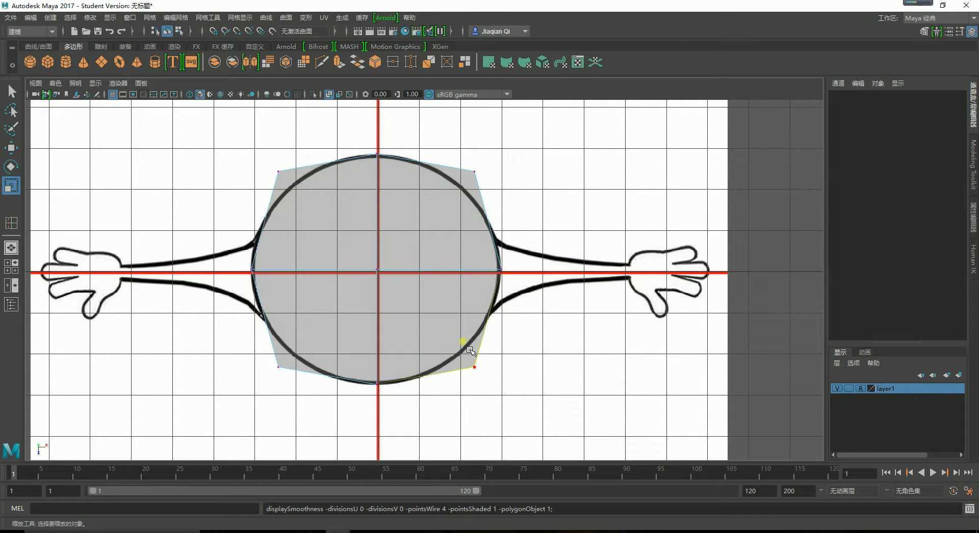
Step: Switch to Chrome, return to the Lynda.com lesson "Blocking out the body" and review how its cube is reshaped around the body
key(space)
key(space)
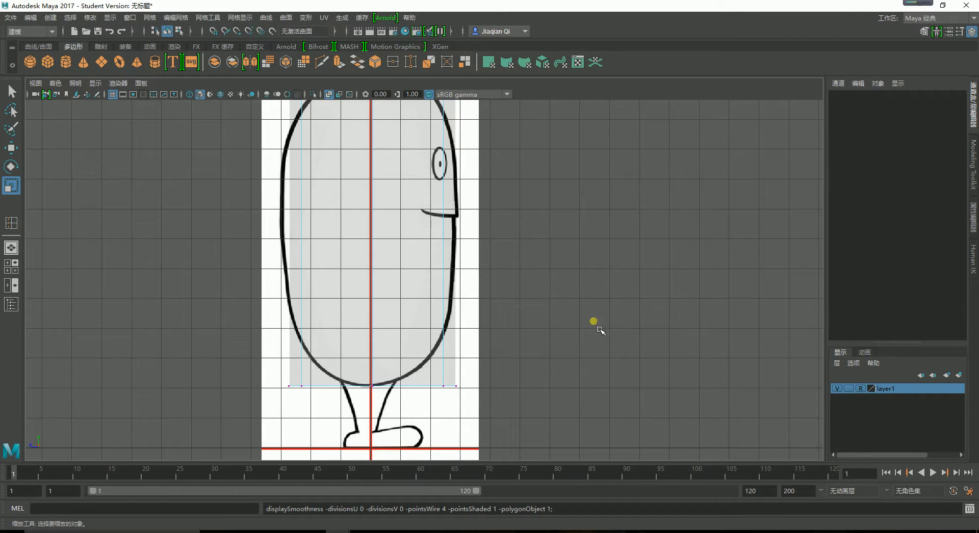
key(space)
key(alt+Tab)
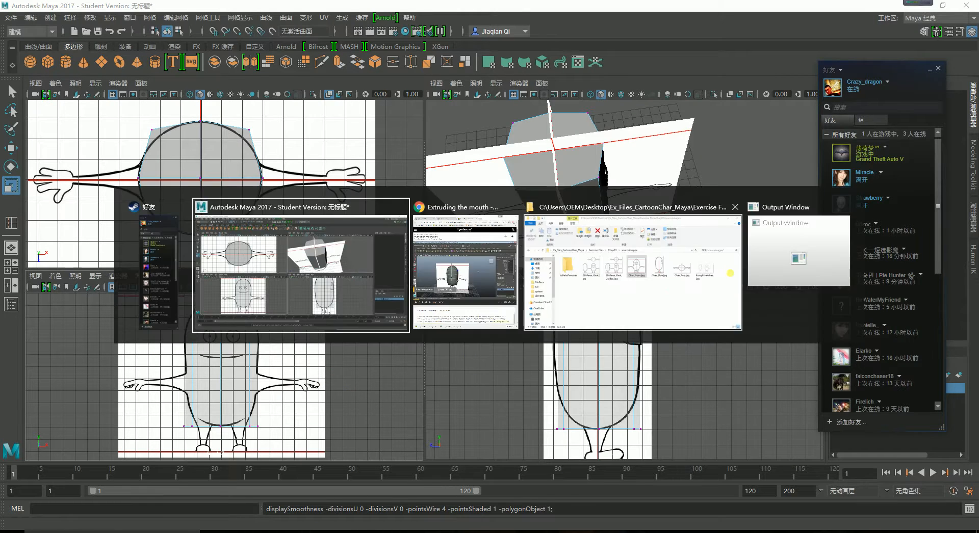
key(alt+Tab)
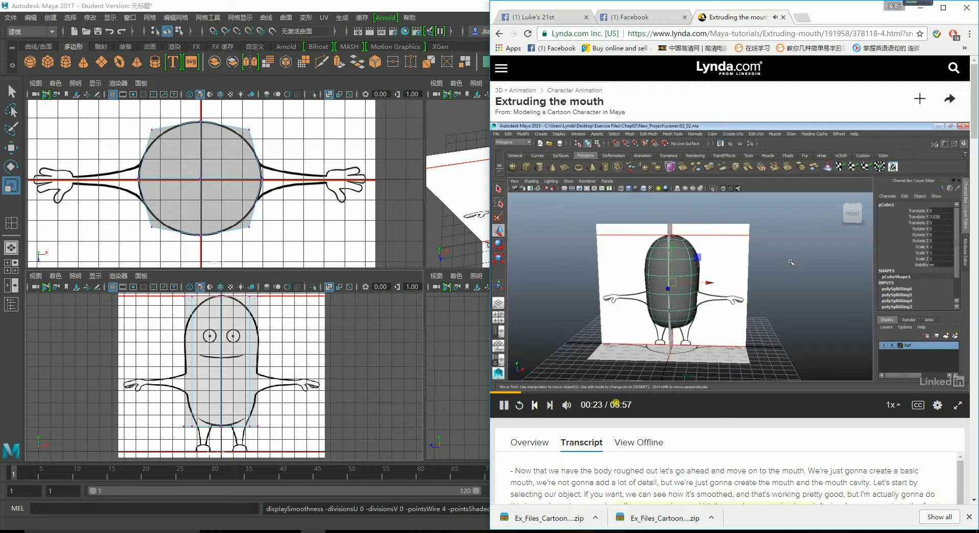
click(765, 393)
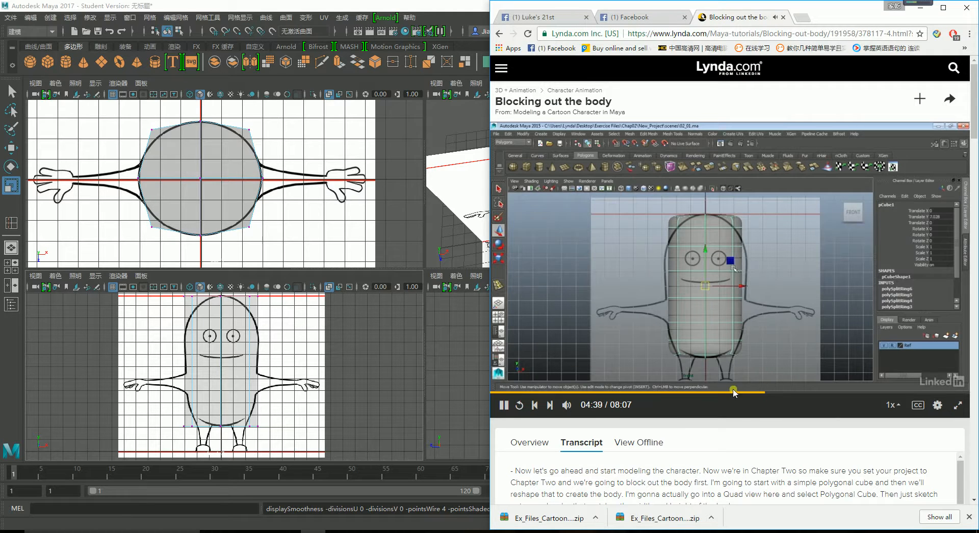
drag(734, 393, 555, 402)
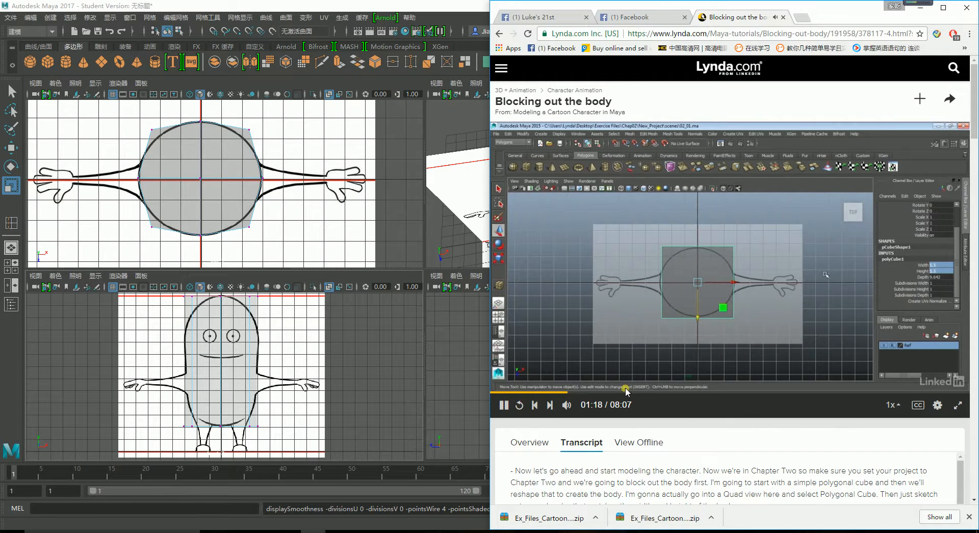
click(596, 394)
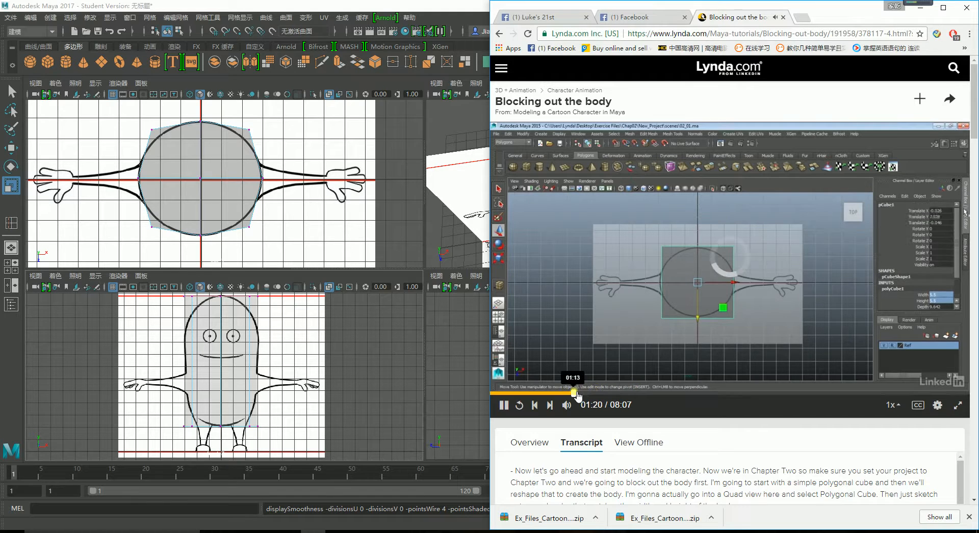
drag(599, 397, 660, 402)
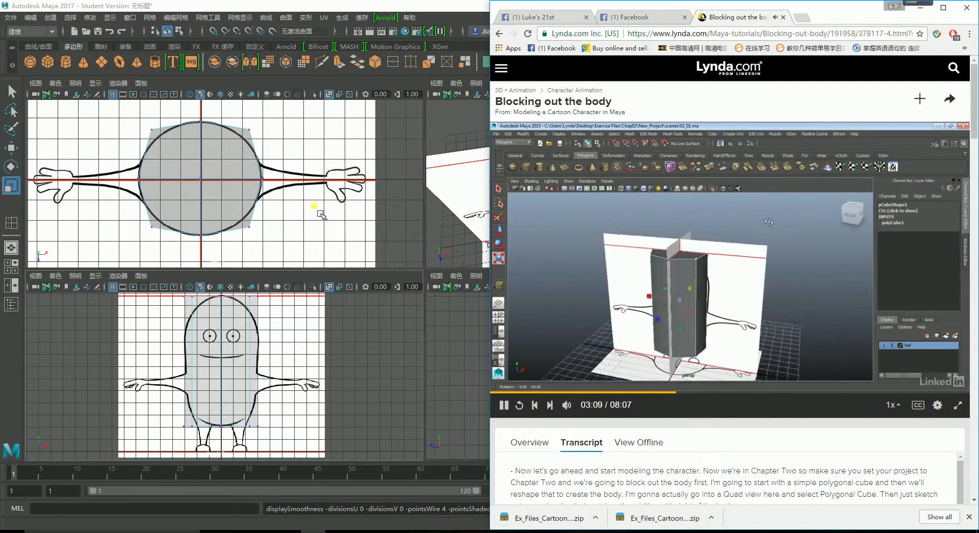
Step: Back in Maya, select the body's four corner vertex groups in the top view and scale them slightly inward along X
click(261, 237)
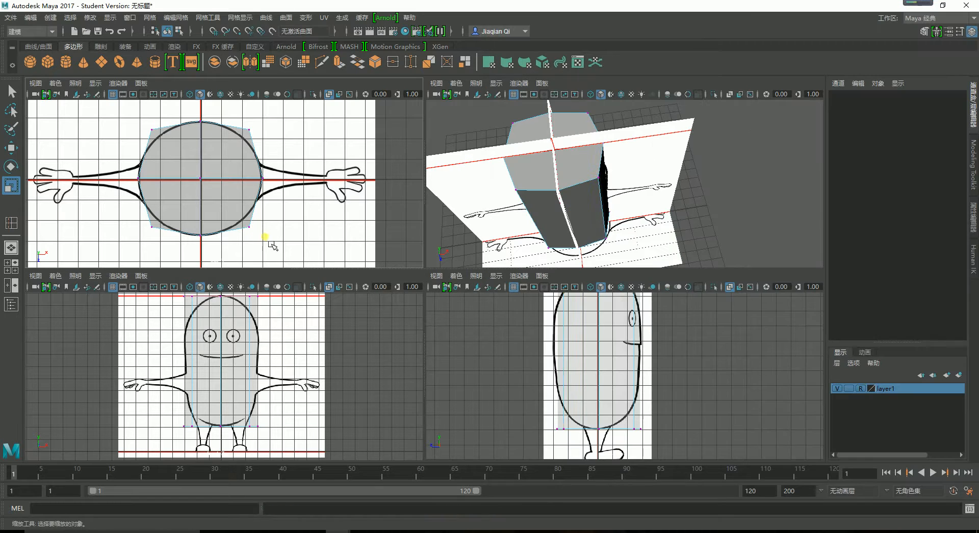
drag(269, 244, 243, 225)
shift+drag(263, 140, 246, 128)
shift+drag(164, 121, 147, 137)
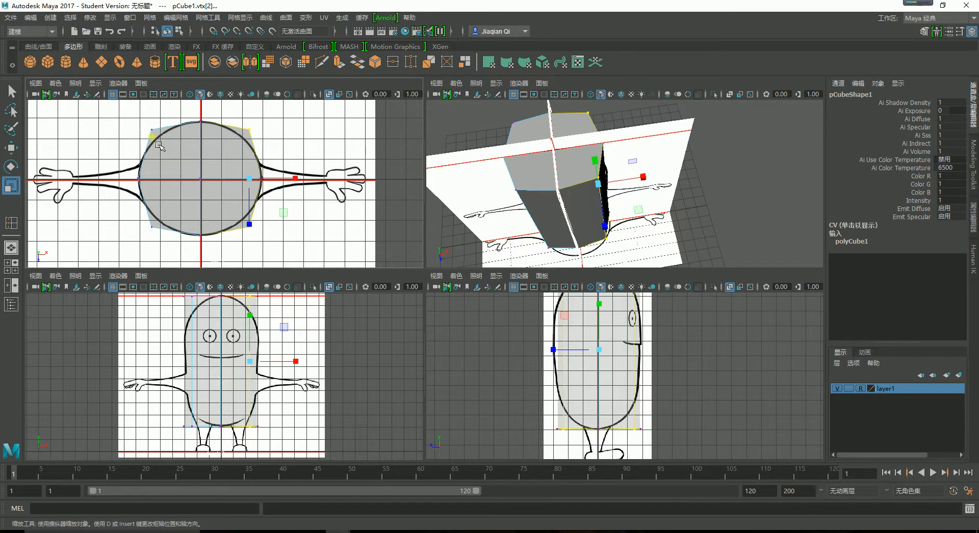
shift+drag(160, 247, 160, 248)
shift+drag(259, 219, 267, 227)
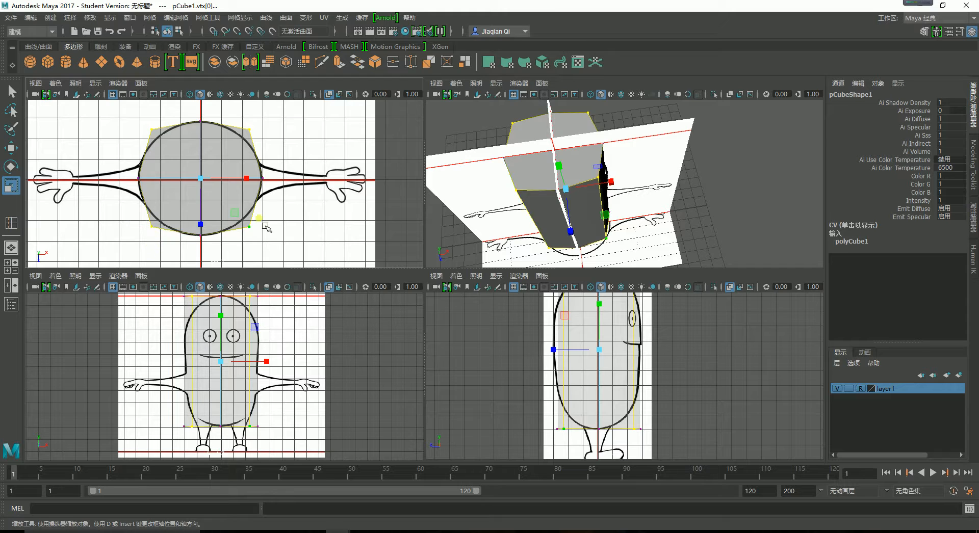
drag(253, 183, 249, 187)
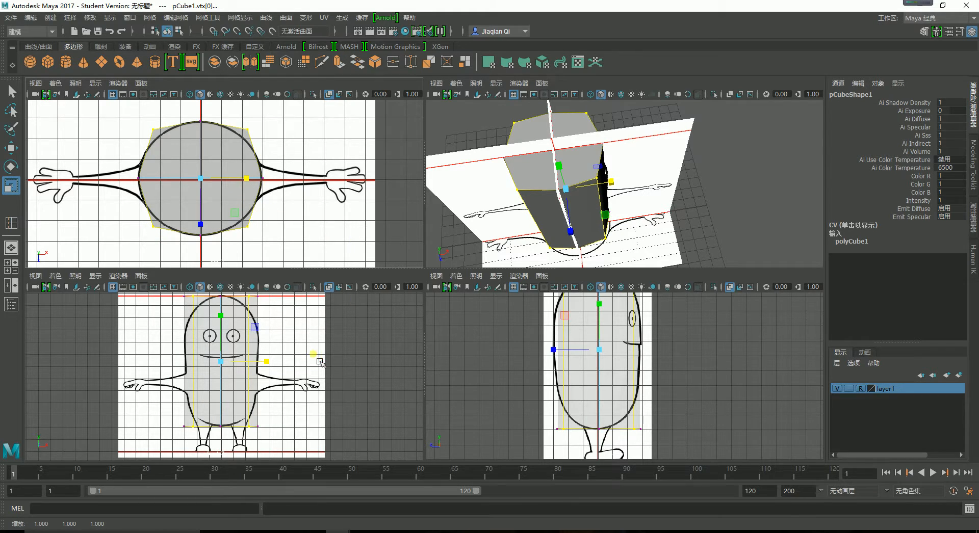
click(320, 362)
Step: Insert a horizontal edge loop around the body in the front view, level with the top of the arms
key(space)
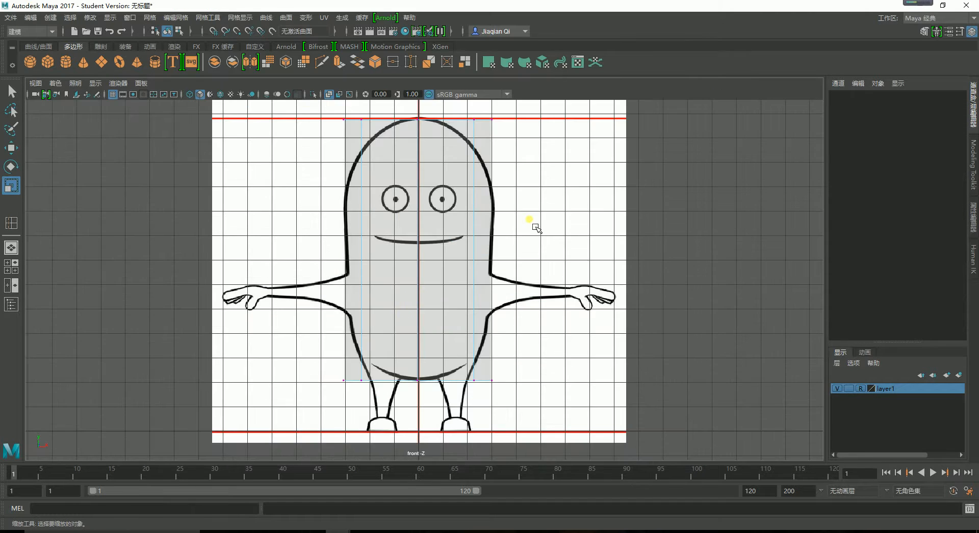
alt+middle_drag(558, 249, 550, 268)
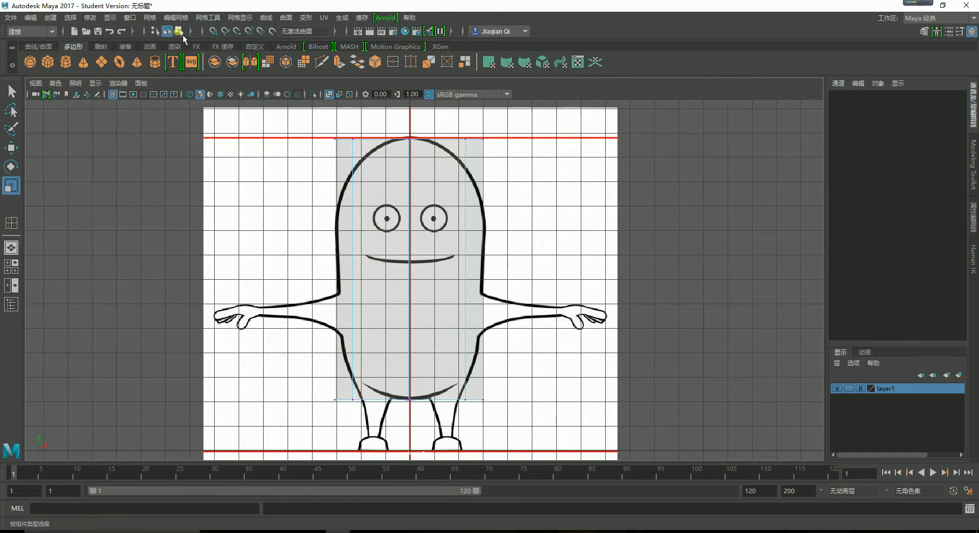
click(176, 17)
mouse_move(208, 20)
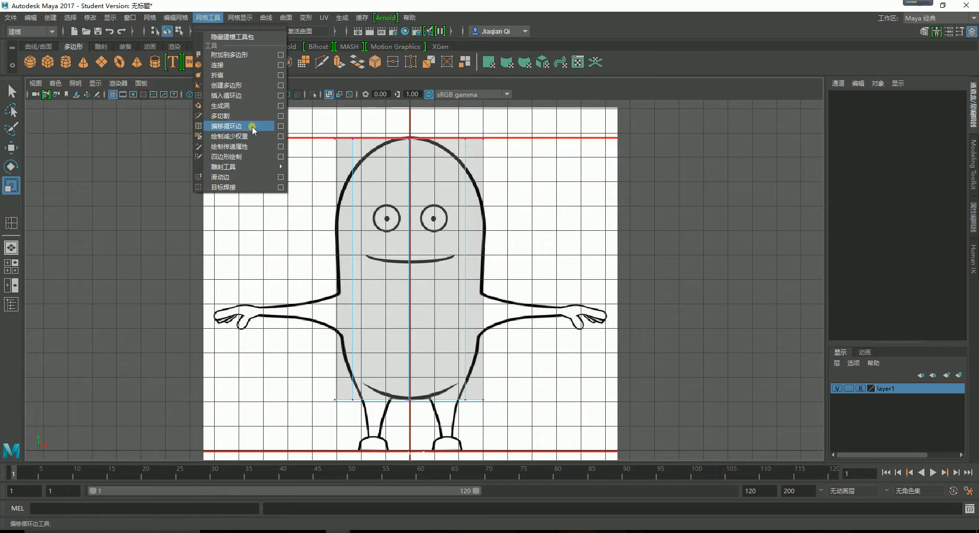
click(250, 96)
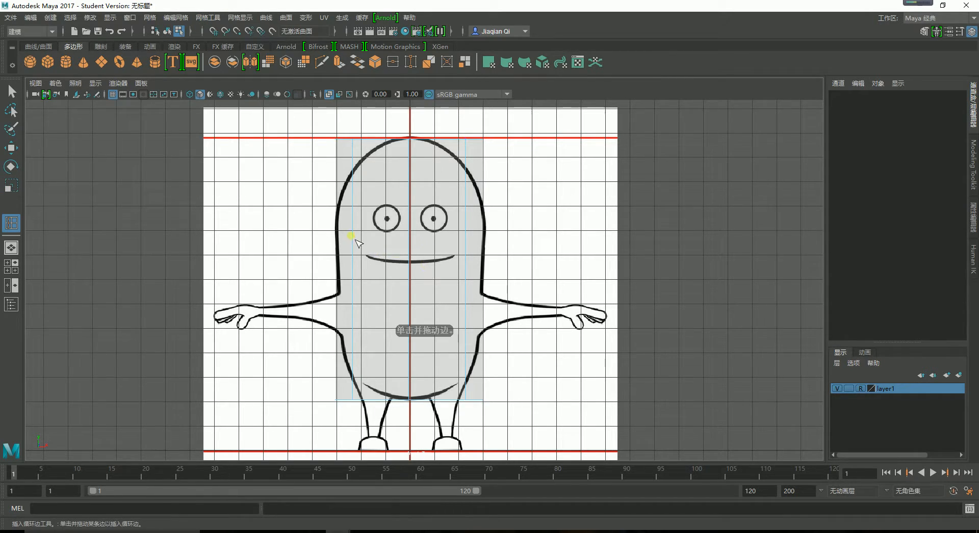
drag(356, 240, 365, 241)
drag(449, 196, 451, 299)
Step: Insert two more horizontal edge loops, one level with the underside of the arms and one midway down the lower body
drag(417, 364, 416, 350)
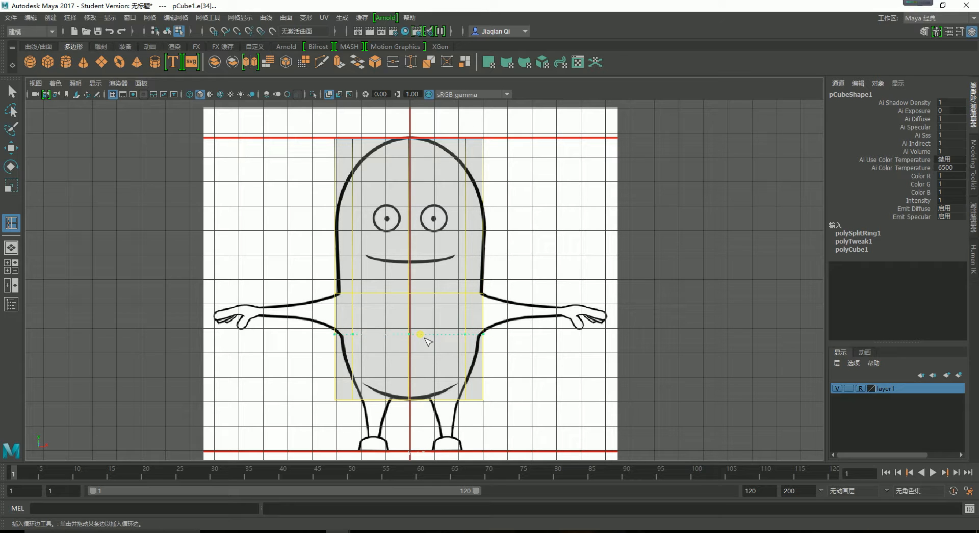
drag(427, 342, 428, 343)
drag(419, 389, 417, 392)
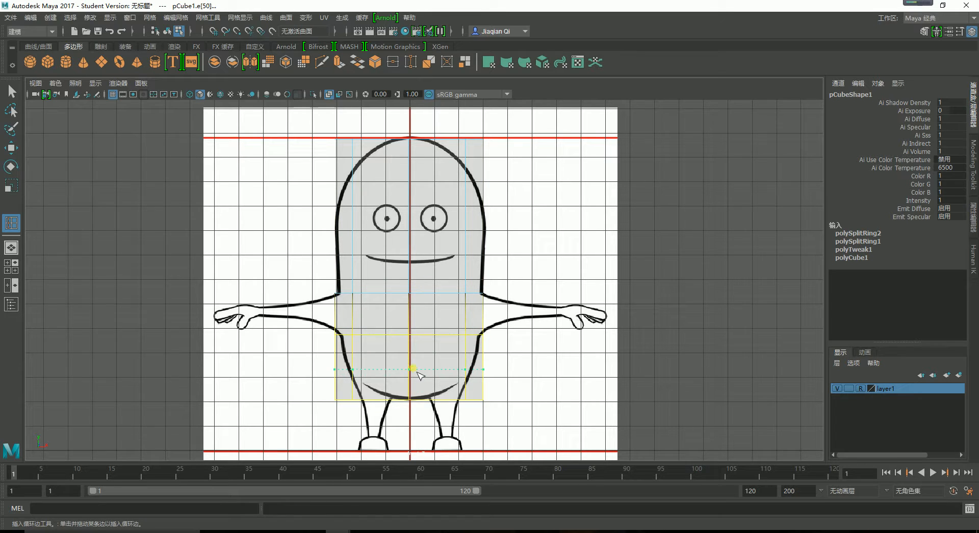
drag(419, 375, 420, 374)
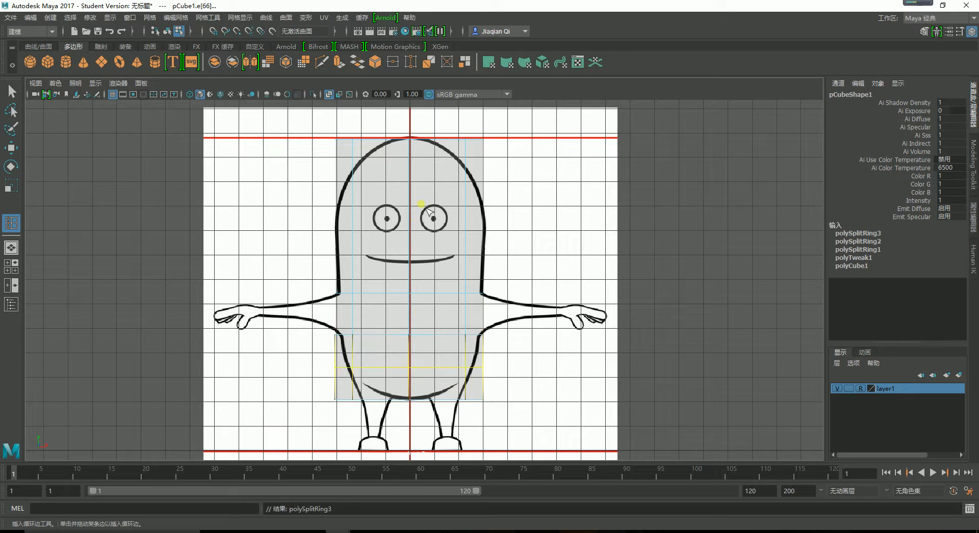
Step: Insert three horizontal edge loops on the upper body: near the crown, just above the eyes and just above the mouth
mouse_move(414, 215)
mouse_down()
mouse_move(416, 172)
mouse_move(415, 217)
mouse_up()
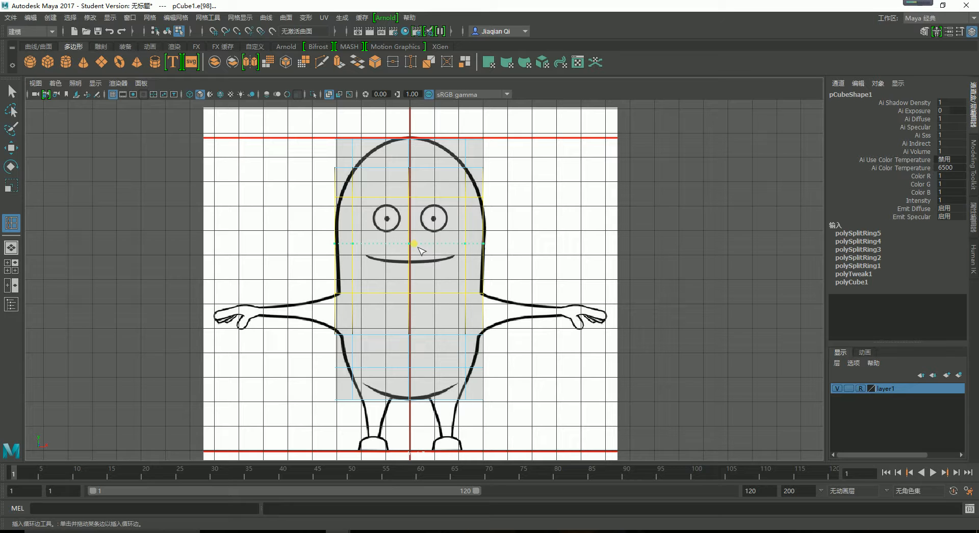
drag(417, 246, 418, 247)
Step: Compare the edge loop placement with the tutorial video in Chrome, return to Maya and deselect the body's edges
key(alt+Tab)
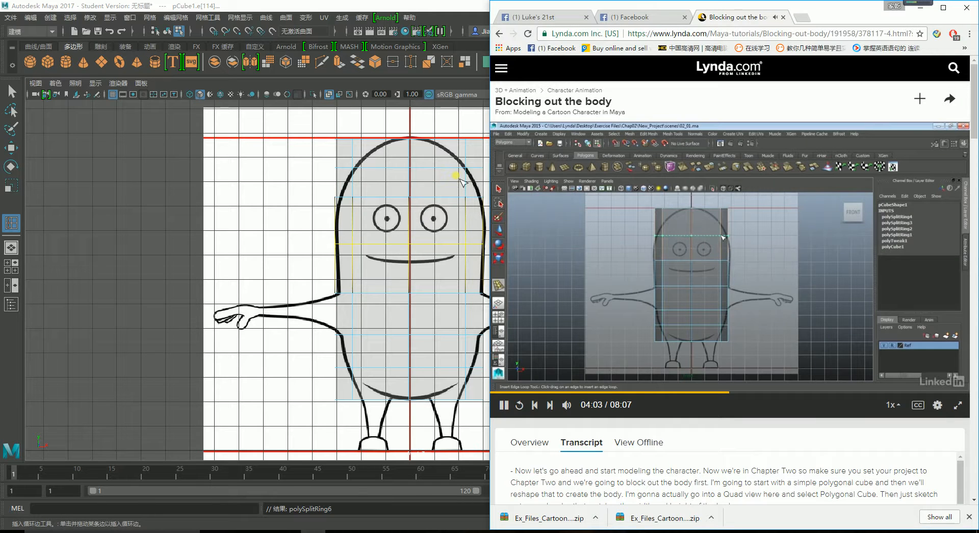
key(alt+Tab)
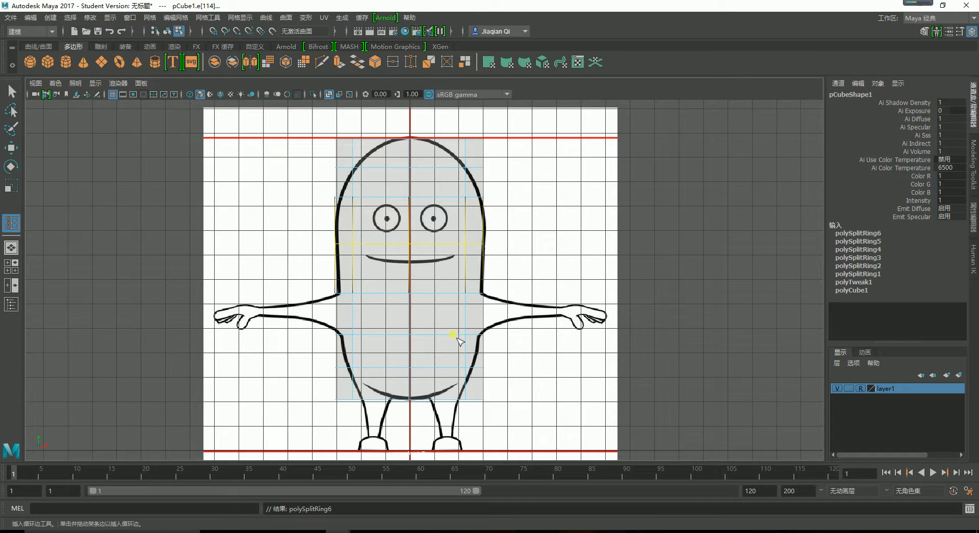
key(alt+Tab)
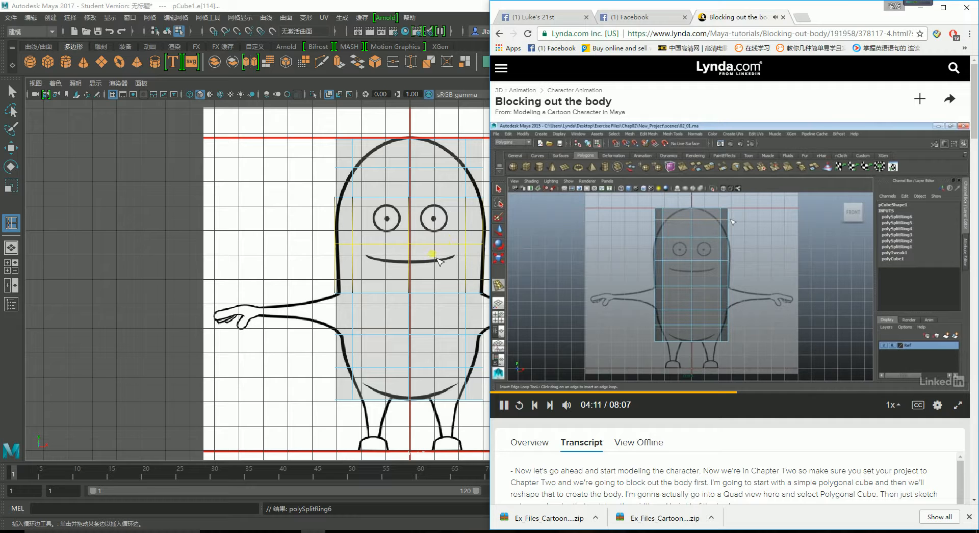
click(286, 237)
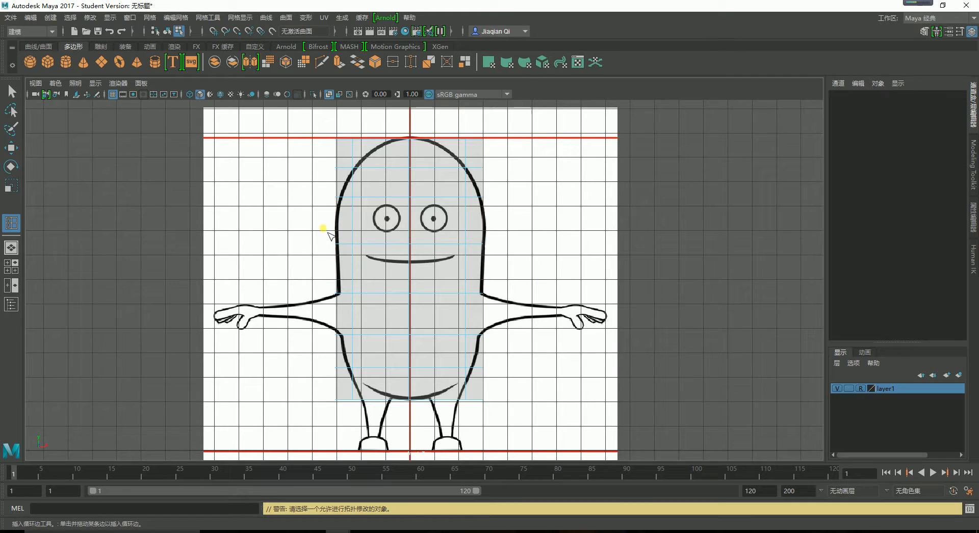
Step: Set the Move tool's symmetry to World X and close its settings
double_click(11, 148)
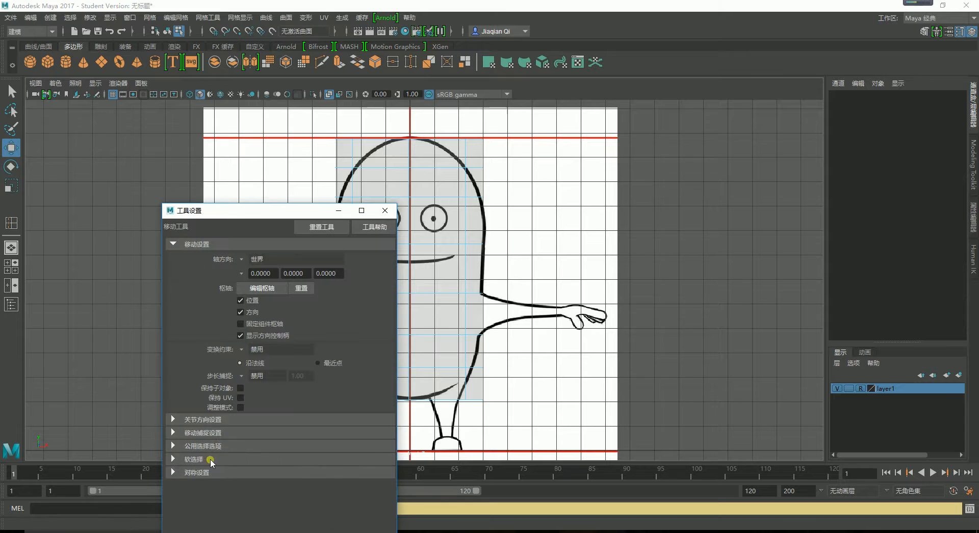
click(182, 473)
click(253, 488)
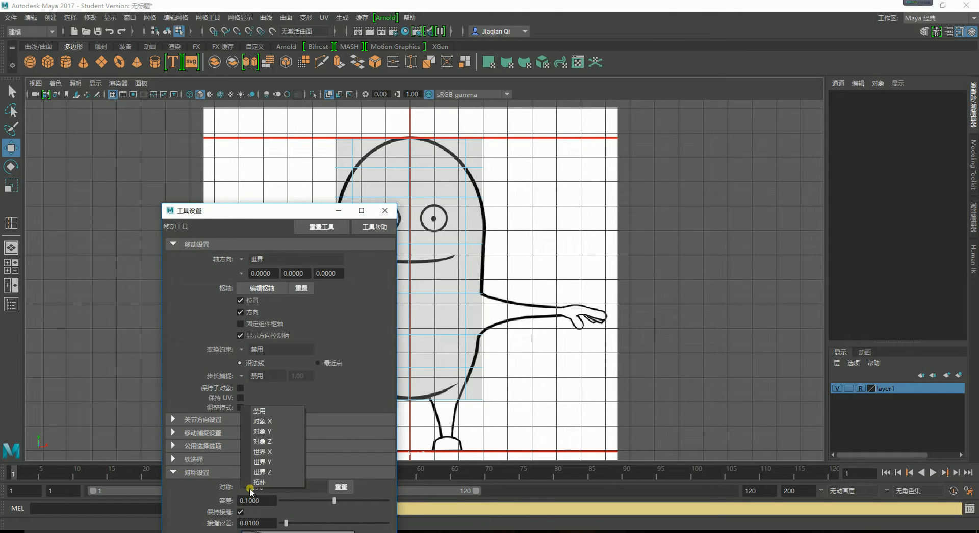
click(280, 452)
click(385, 211)
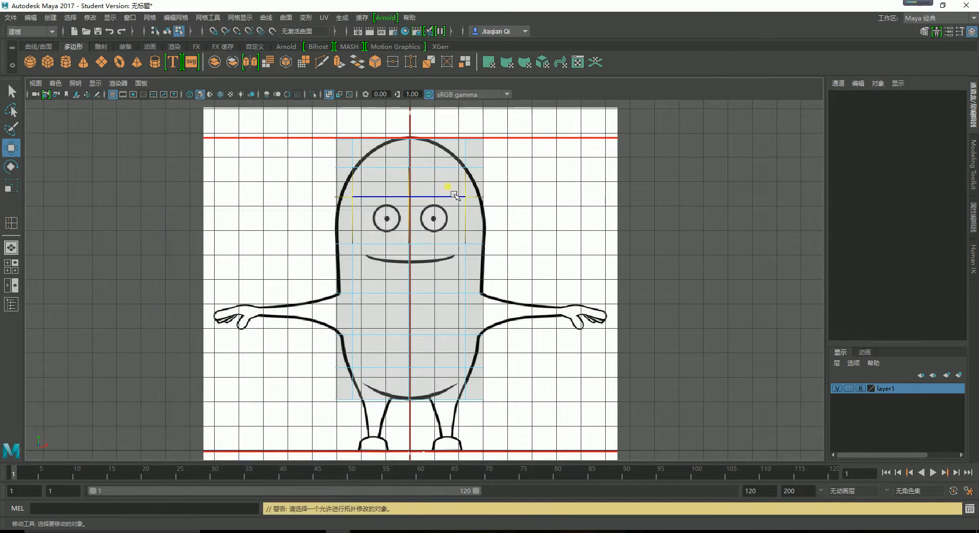
Step: Turn on the smooth preview for the body and switch to vertex selection in the front view
key(3)
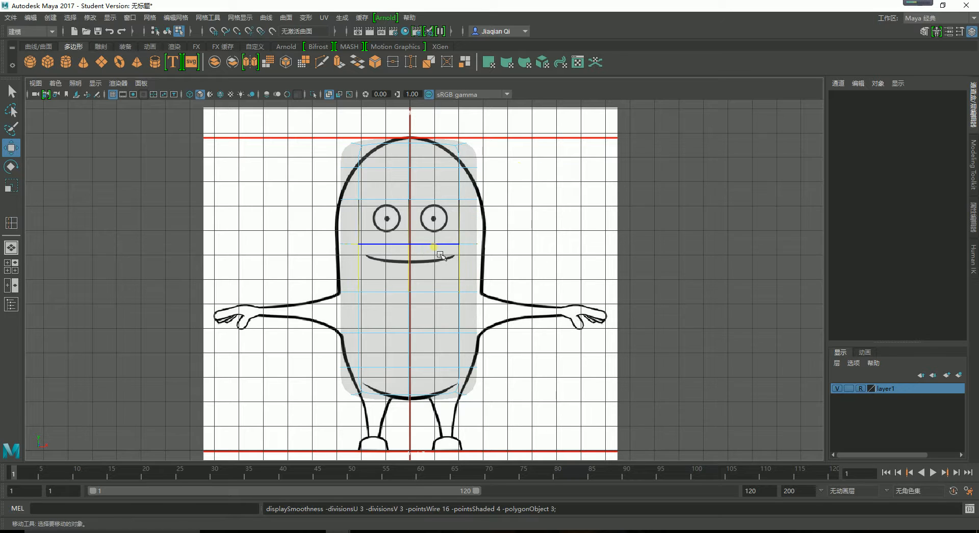
right_drag(434, 247, 386, 246)
alt+middle_drag(517, 175, 521, 191)
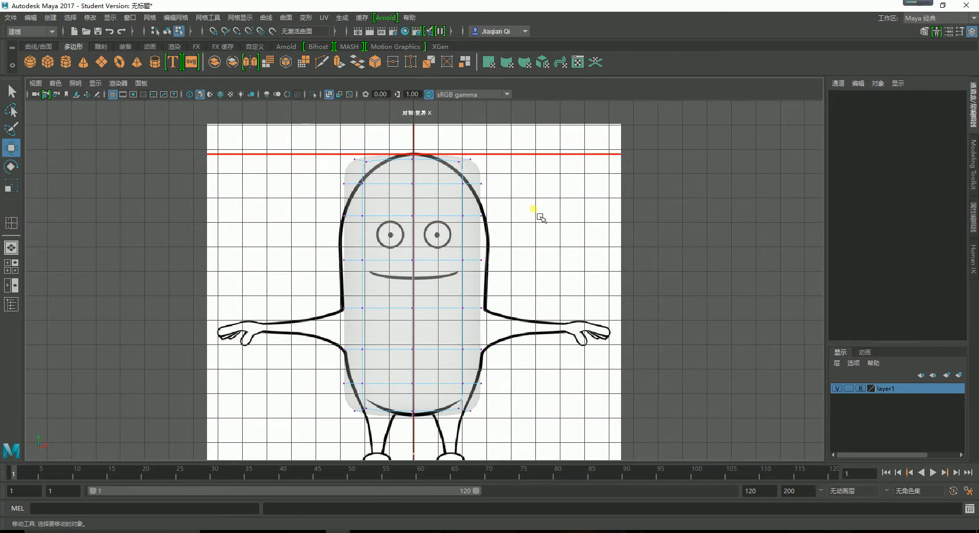
alt+middle_drag(527, 249, 513, 232)
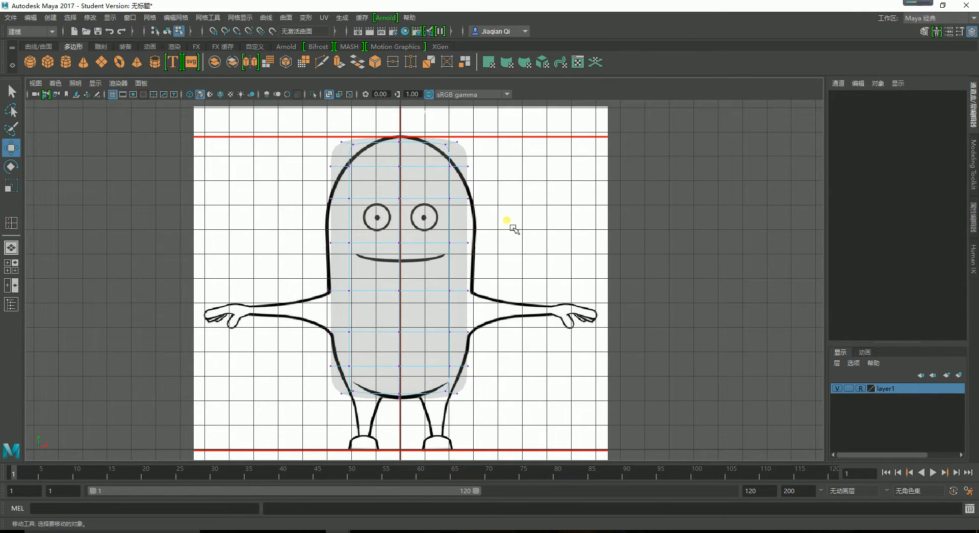
Step: Try to move the side vertices outward row by row, starting with the row above the mouth, and undo the moves
drag(480, 263, 441, 237)
drag(509, 244, 472, 244)
drag(489, 305, 442, 286)
key(ctrl+z)
key(ctrl+z)
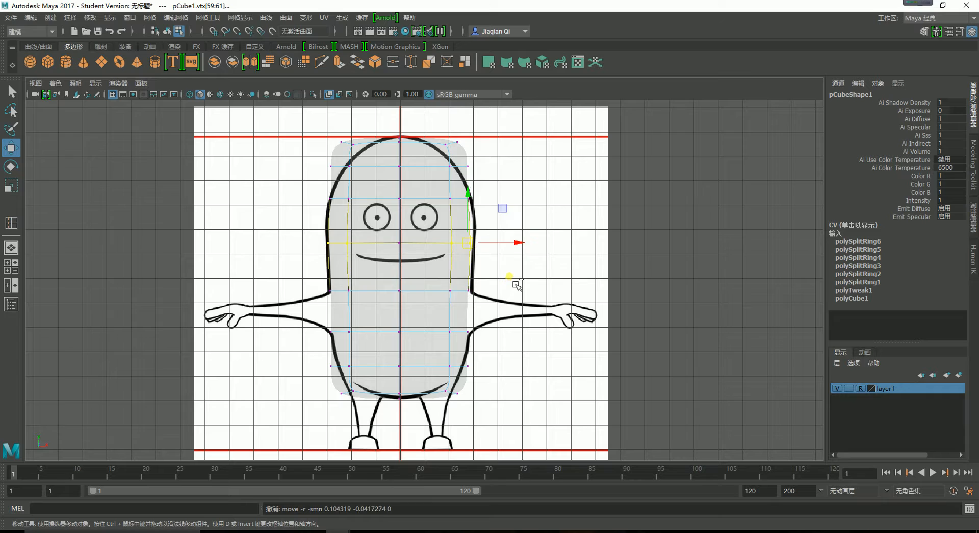
key(ctrl+z)
Step: Move the side vertices of the three middle rows, from above the mouth to under the arms, outward to the reference outline
drag(495, 311, 441, 226)
drag(464, 288, 469, 291)
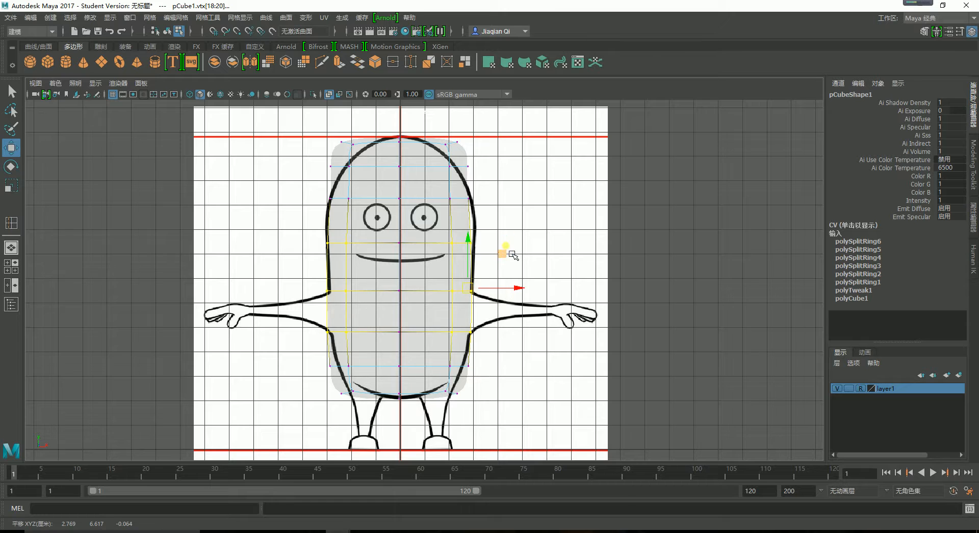
click(505, 253)
Step: Move the side vertices of the row above the eyes outward to the reference outline
drag(451, 239, 463, 232)
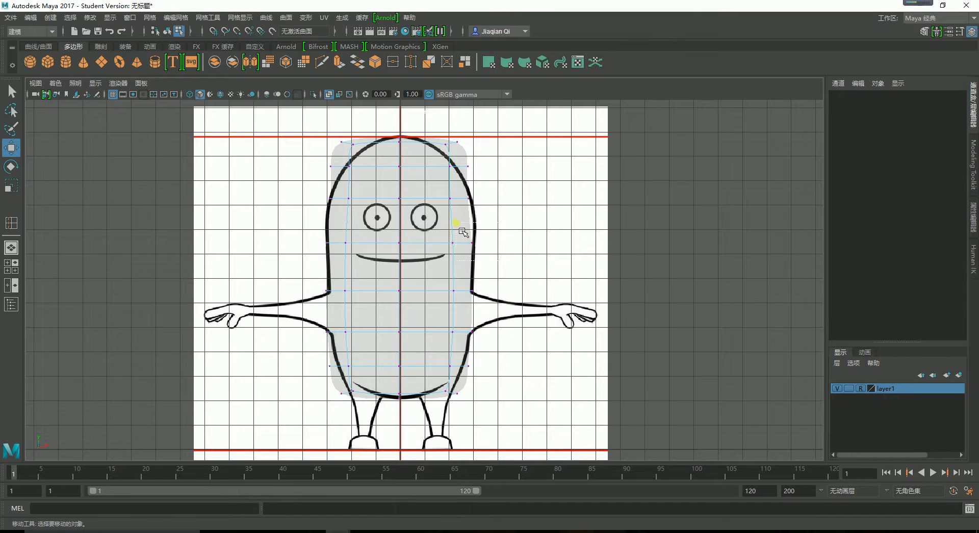
drag(442, 189, 443, 189)
drag(467, 199, 472, 199)
click(492, 180)
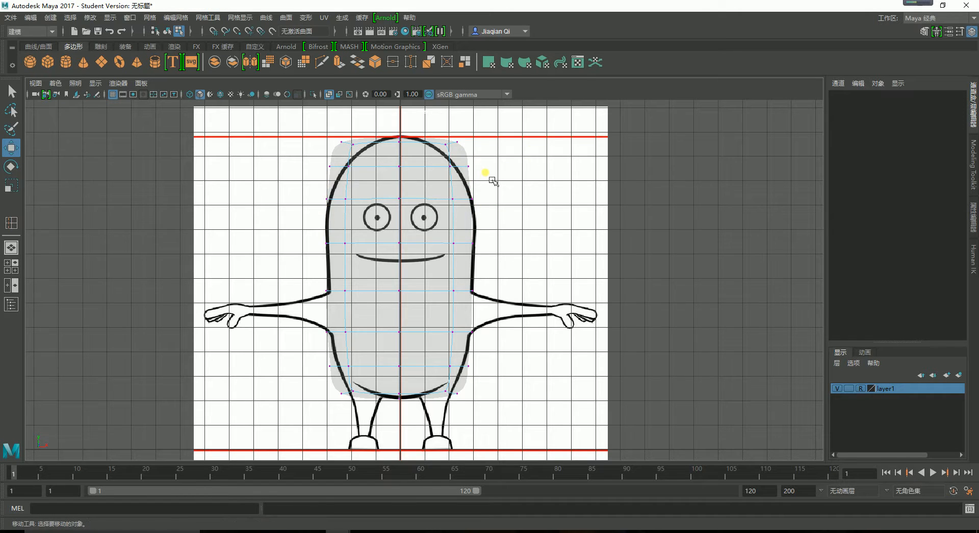
Step: Move the side vertices of the two uppermost rows inward so the head's top follows the rounded reference outline
drag(445, 170, 439, 132)
drag(475, 160, 434, 148)
click(520, 186)
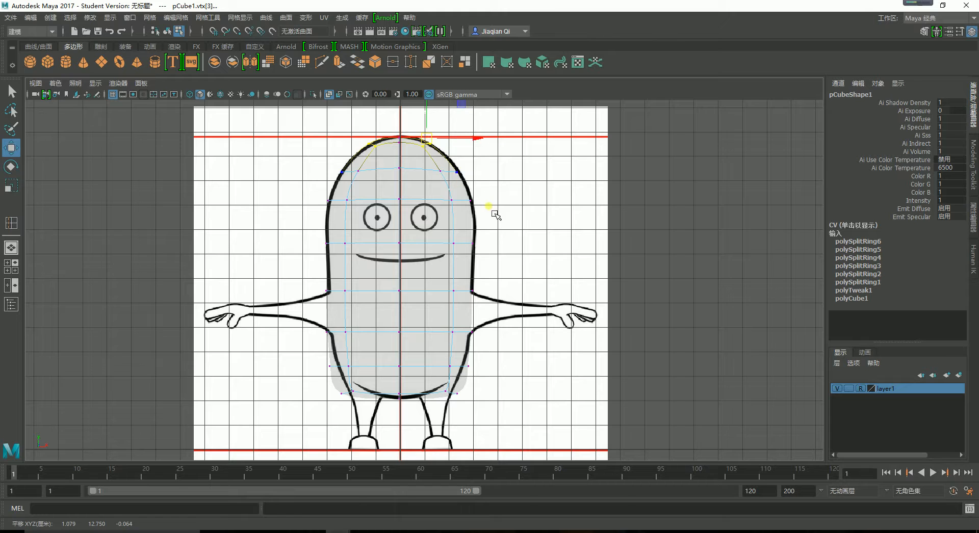
click(496, 214)
Step: Adjust the side vertices of the rows above the mouth and at the arms in the front view to match the reference outline
click(474, 244)
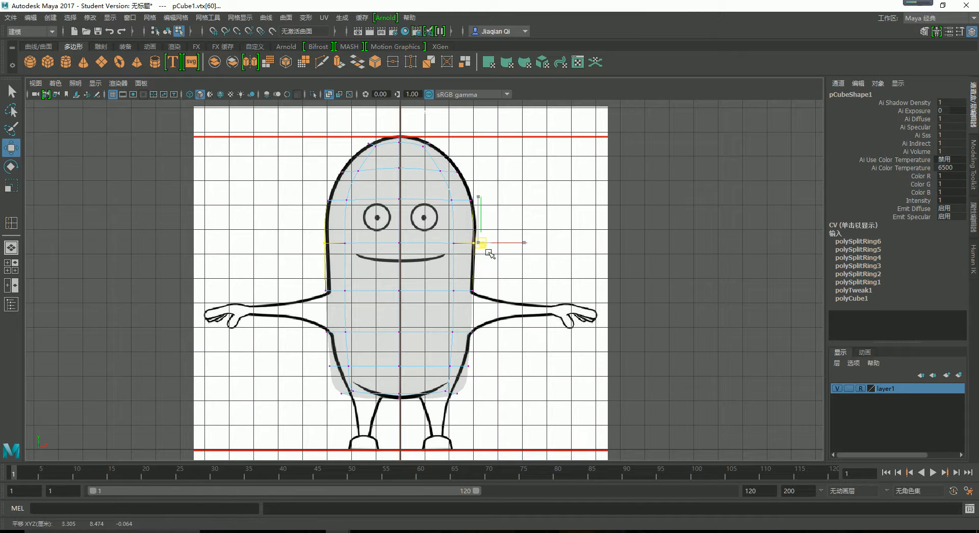
click(526, 329)
click(471, 291)
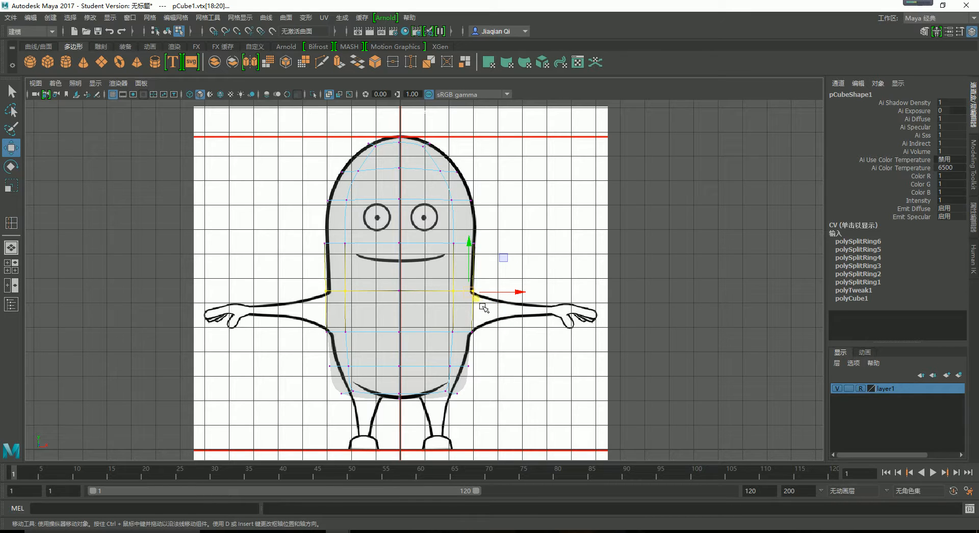
key(b)
key(b)
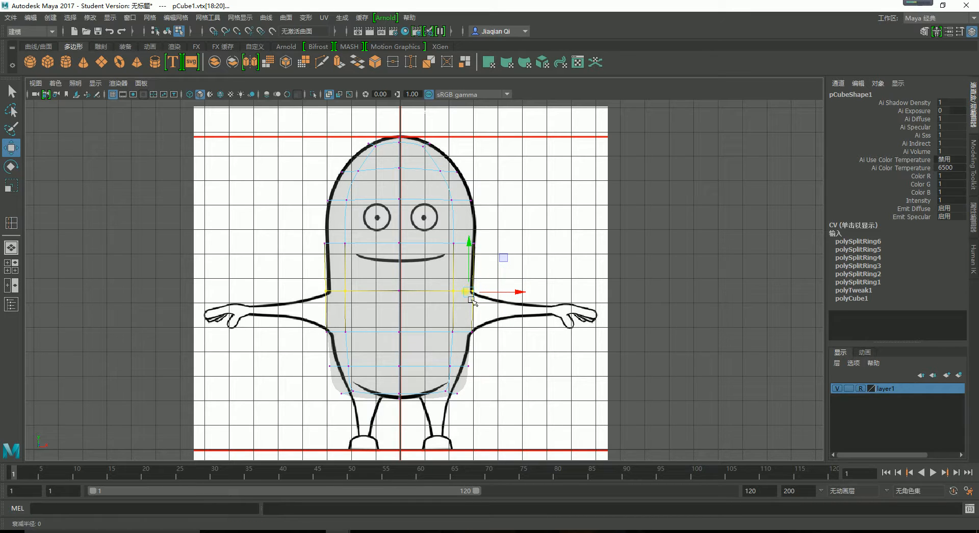
drag(472, 301, 504, 317)
drag(502, 316, 477, 341)
Step: Move the side vertices of the two lowest rows inward in the front view to follow the body's rounded bottom outline
click(493, 381)
click(484, 396)
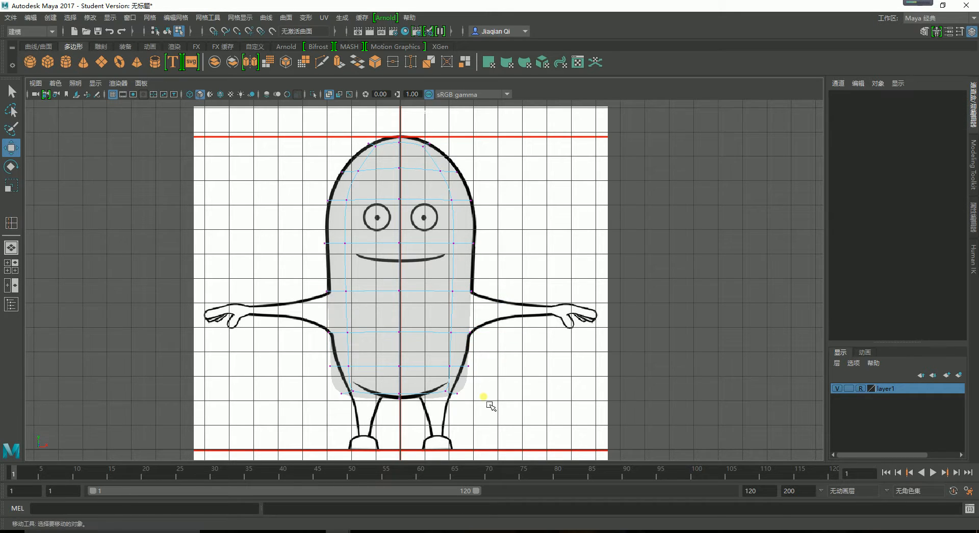
drag(483, 397, 448, 393)
click(485, 415)
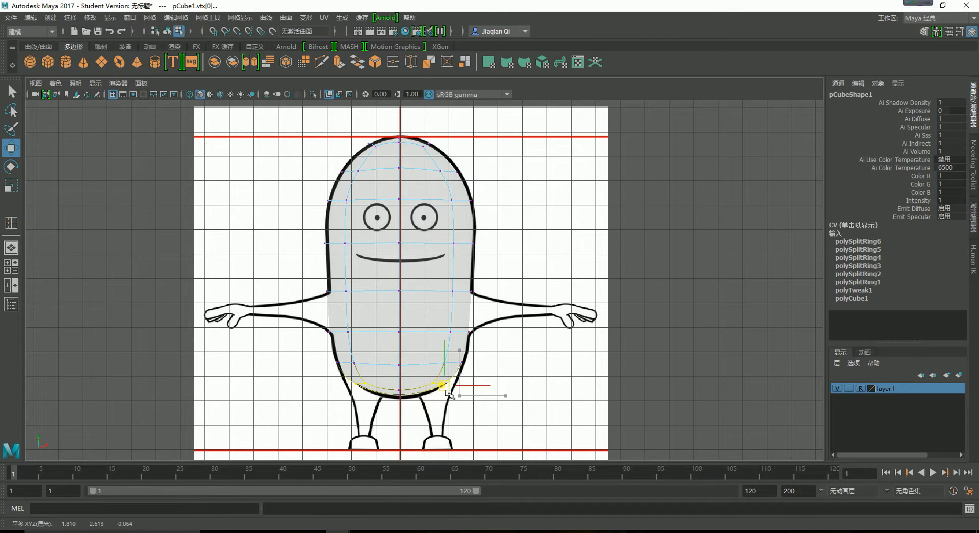
Step: Switch to the side view and set the Move tool's symmetry (对称) to 禁用 (disabled)
key(space)
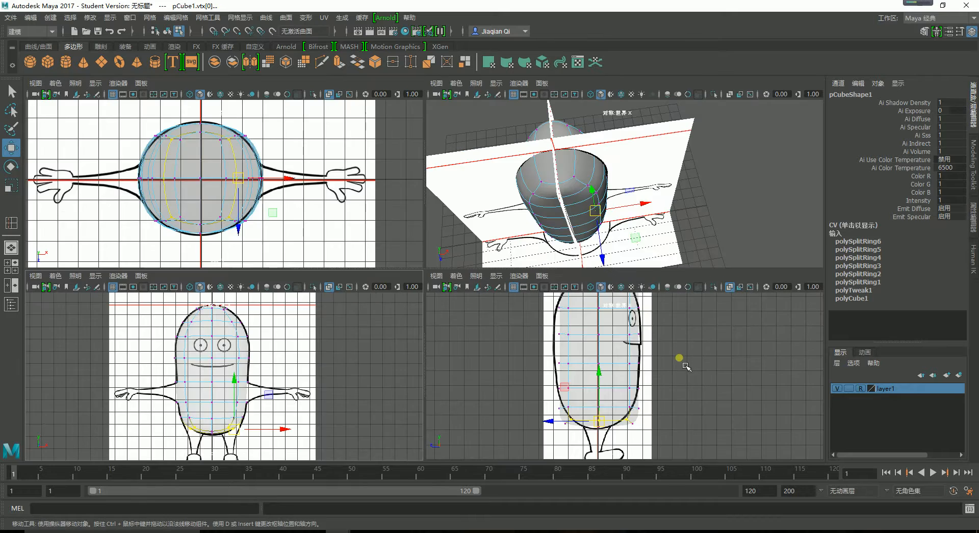
key(space)
scroll(645, 365, up, 5)
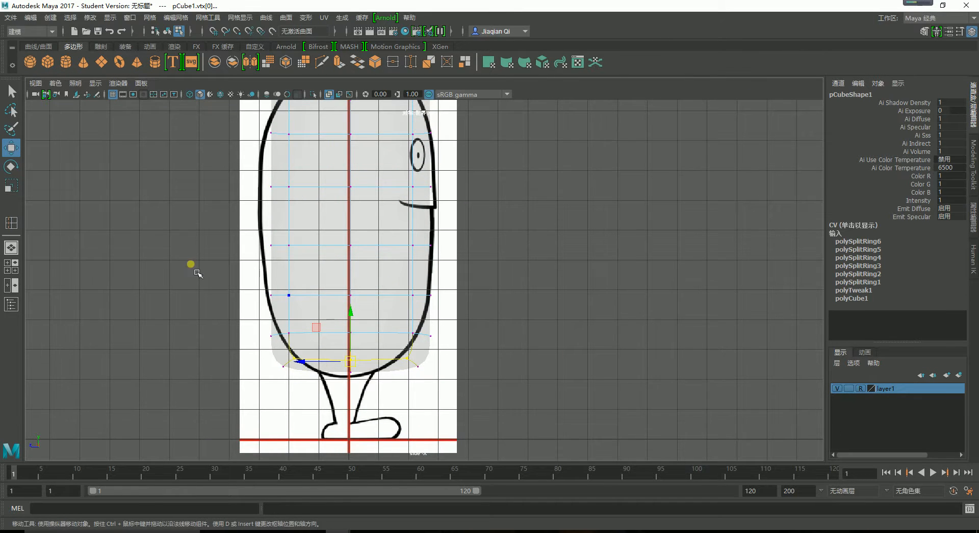
double_click(11, 148)
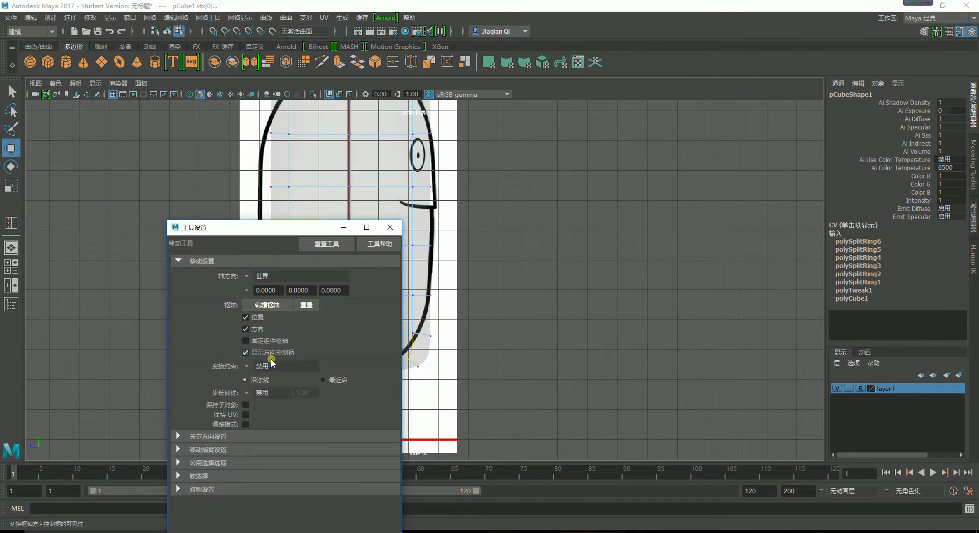
click(253, 491)
click(248, 507)
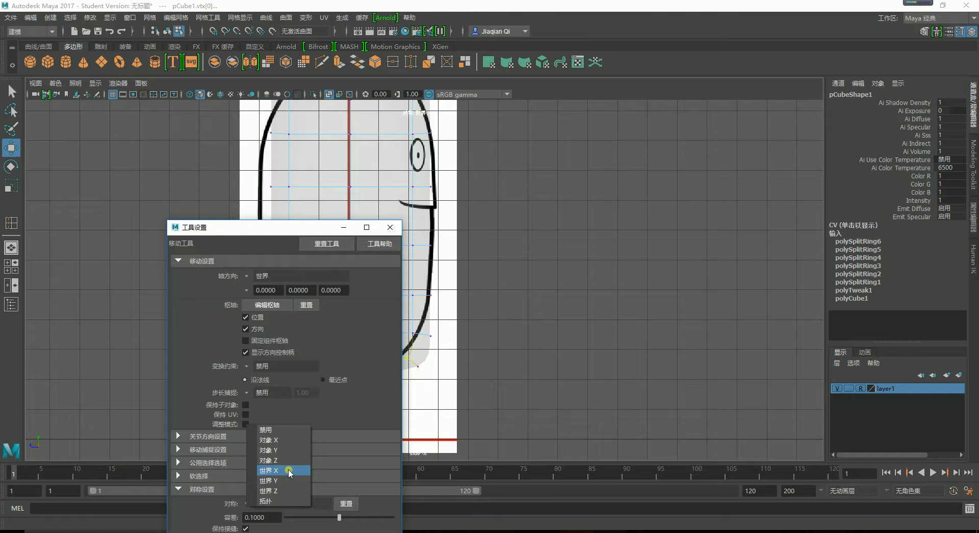
click(286, 431)
key(alt+Tab)
click(473, 379)
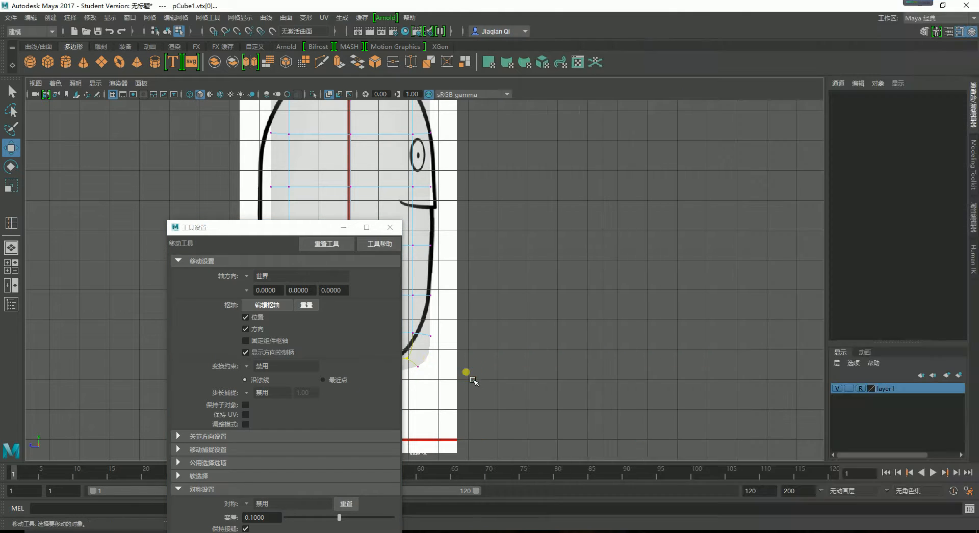
click(391, 227)
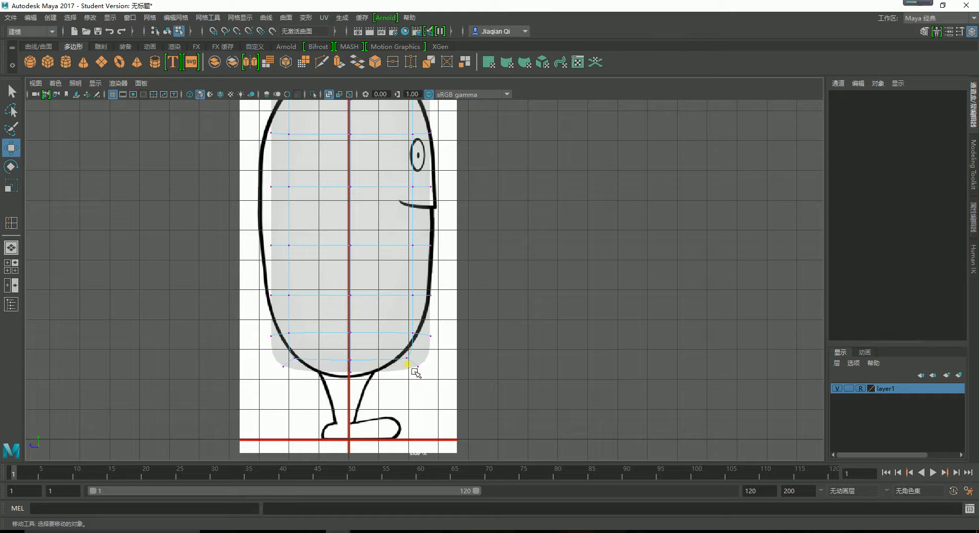
Step: Move the front vertices of the two lowest rows inward in the side view to follow the reference outline
drag(400, 323, 417, 358)
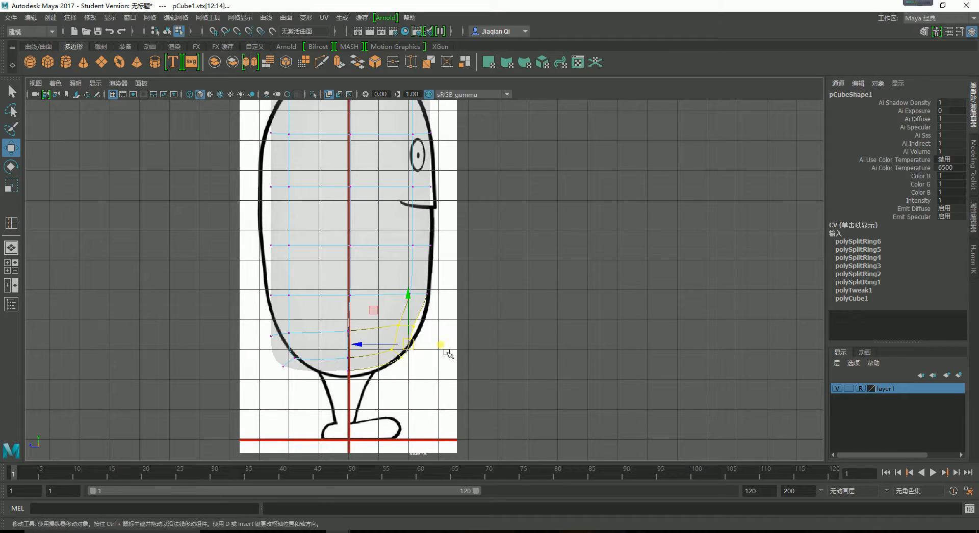
click(443, 344)
drag(390, 326, 430, 343)
click(438, 370)
drag(408, 380, 360, 382)
Step: Lower the bottom-centre vertices to the outline in the side view and refine the front vertices of the bottom row
click(328, 416)
click(348, 365)
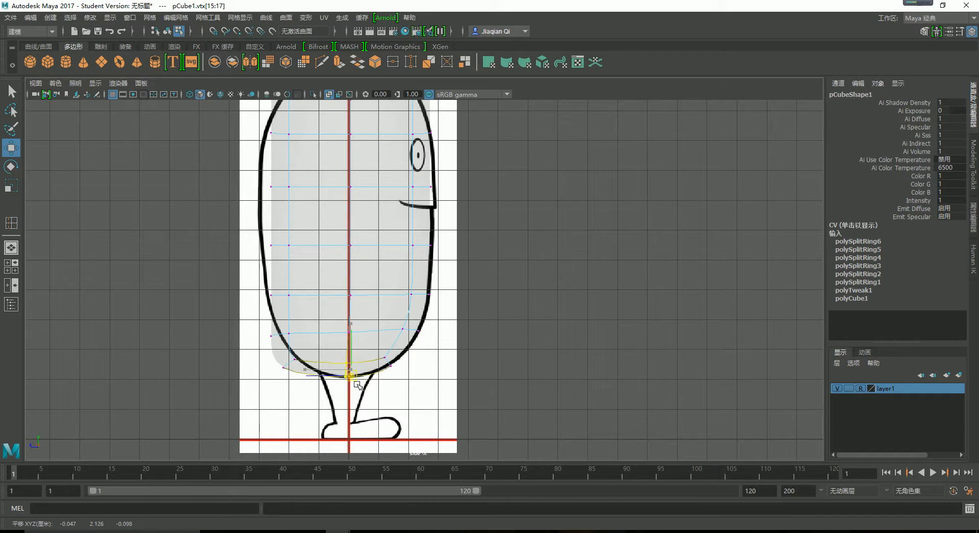
click(406, 393)
drag(336, 350, 391, 371)
click(412, 384)
click(453, 350)
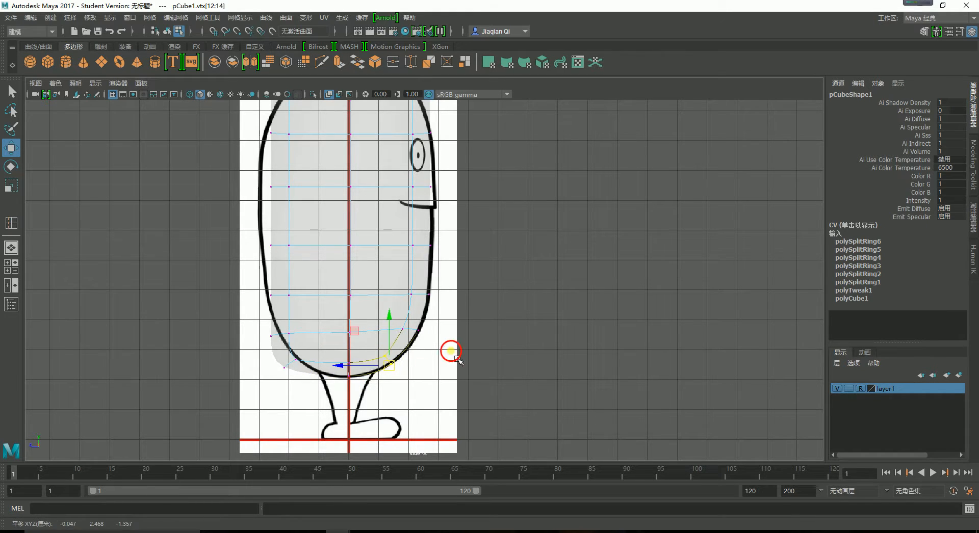
Step: Move the front vertices of the two uppermost rows inward in the side view to follow the forehead outline
alt+middle_drag(477, 192, 470, 292)
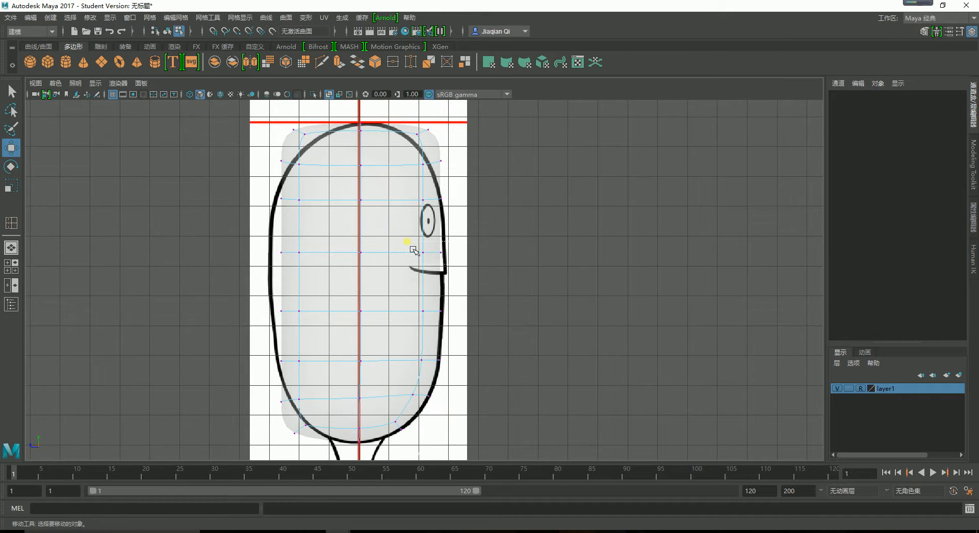
drag(407, 241, 447, 254)
click(483, 210)
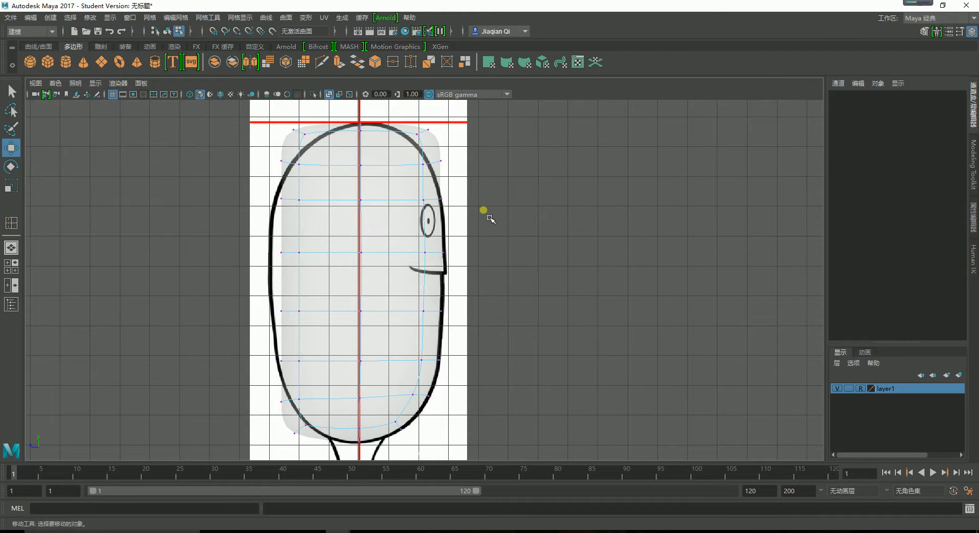
alt+middle_drag(487, 216, 487, 261)
drag(432, 200, 454, 216)
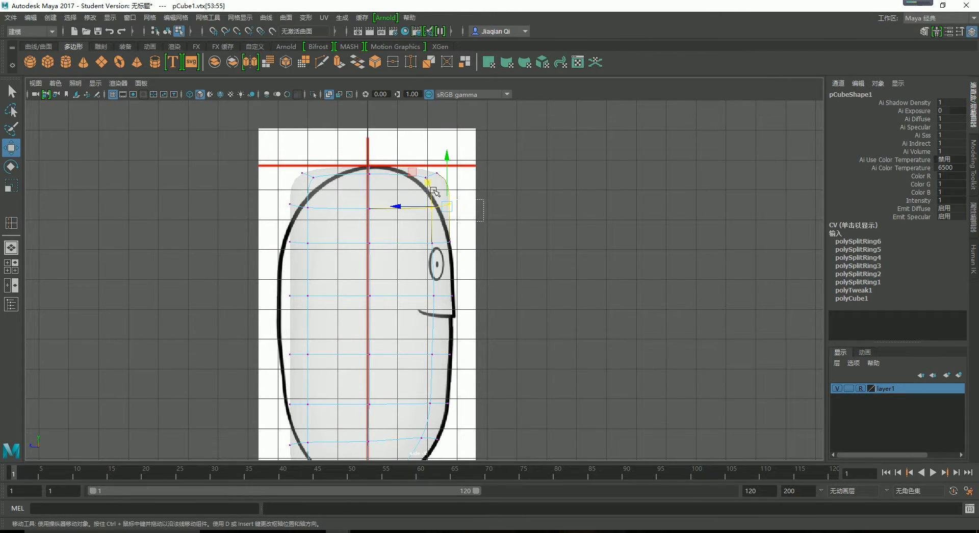
mouse_move(420, 168)
mouse_down()
mouse_move(455, 209)
mouse_move(441, 191)
mouse_move(400, 173)
mouse_move(422, 183)
mouse_up()
click(471, 190)
shift+click(424, 176)
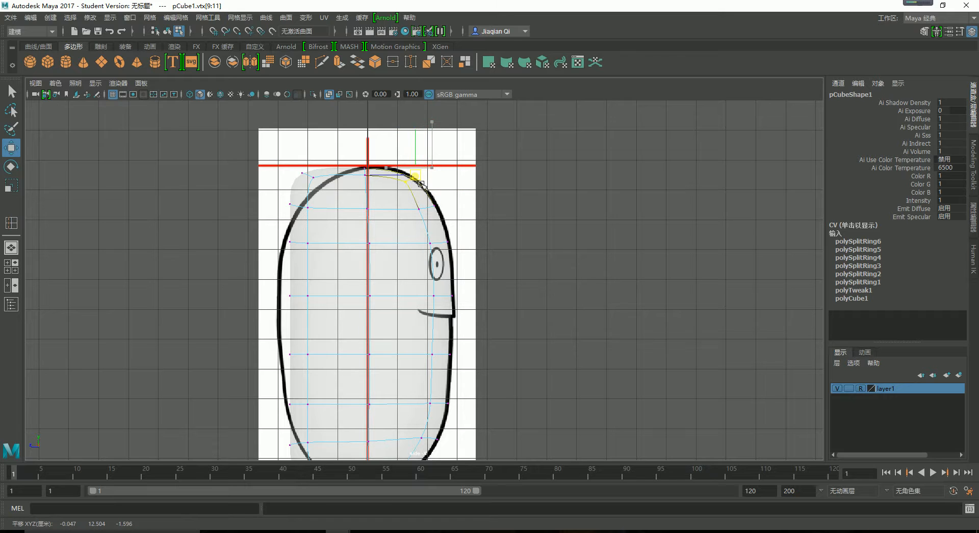
Step: Move the back vertices of the two uppermost rows inward in the side view to round the back of the head
click(277, 205)
drag(334, 187, 369, 164)
drag(278, 191, 309, 214)
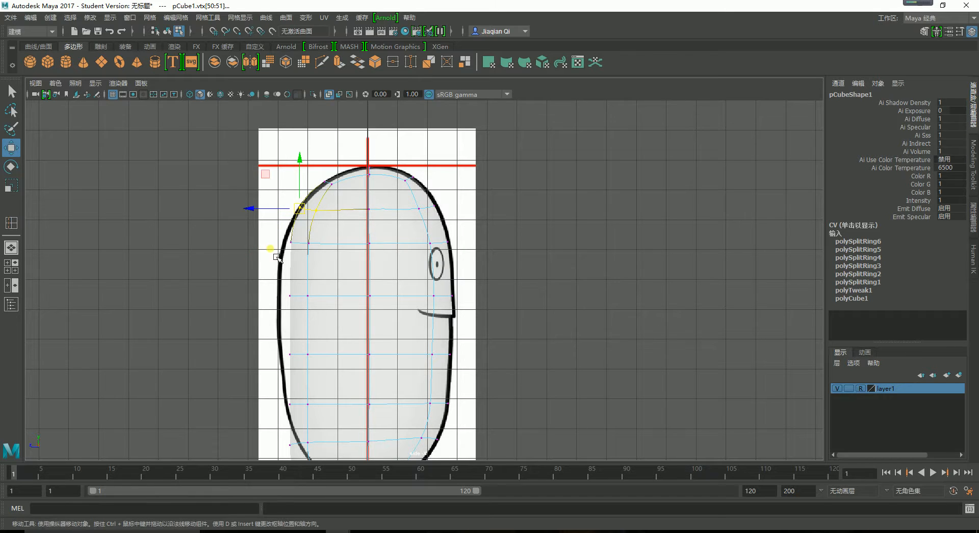
Step: Move the back vertices of the three middle rows, from above the eyes to below the mouth, outward to the reference outline
drag(237, 240, 238, 241)
drag(252, 237, 321, 317)
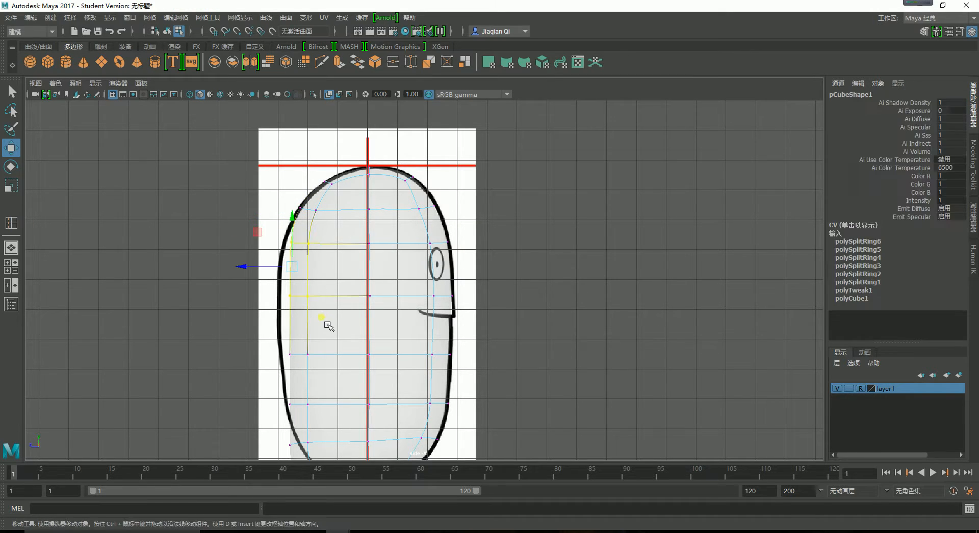
mouse_move(294, 274)
mouse_down()
mouse_move(284, 273)
mouse_move(291, 280)
mouse_up()
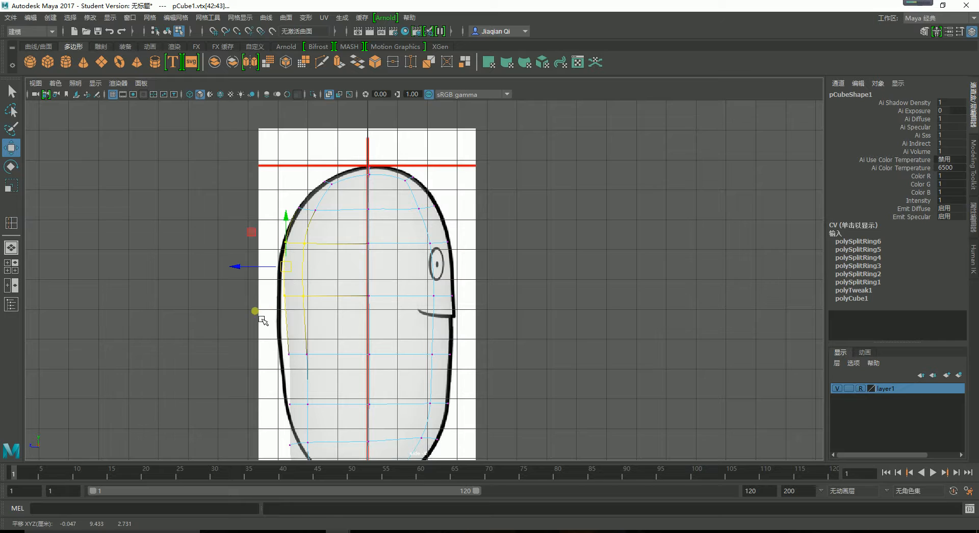
click(322, 319)
drag(326, 367, 327, 367)
drag(288, 329, 284, 366)
Step: Fit the back vertices of the two rows above the bottom row to the lower back outline in the side view
alt+middle_drag(345, 423, 330, 295)
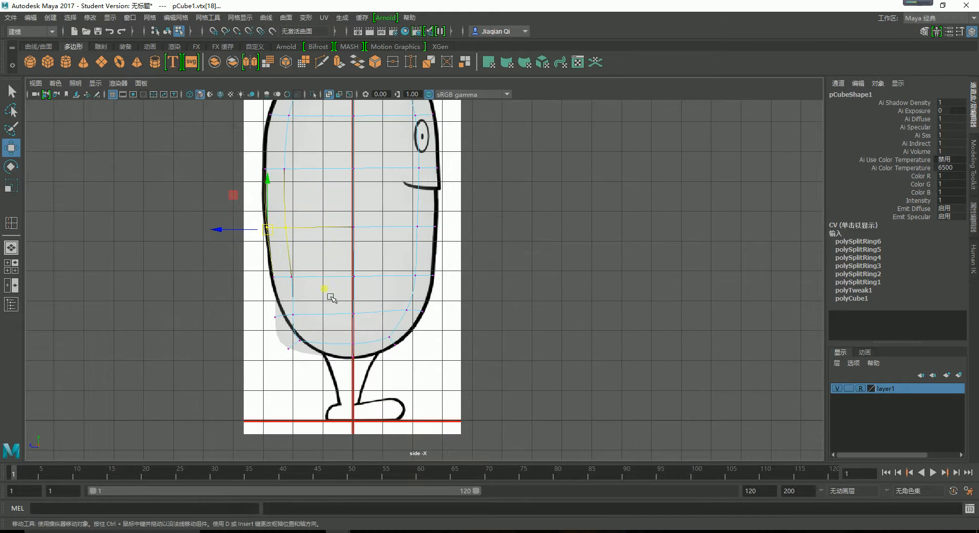
click(226, 293)
drag(297, 288, 275, 277)
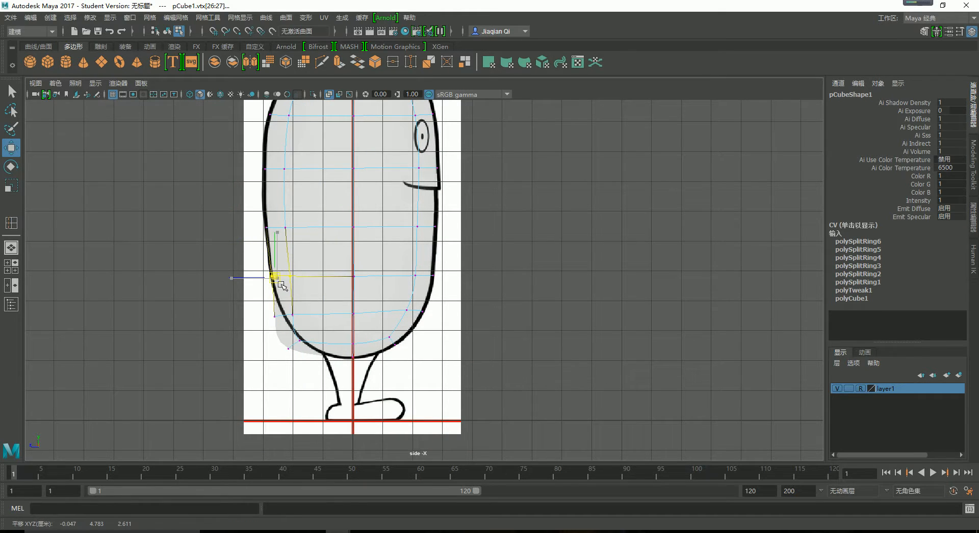
click(226, 326)
drag(308, 338, 288, 321)
click(274, 347)
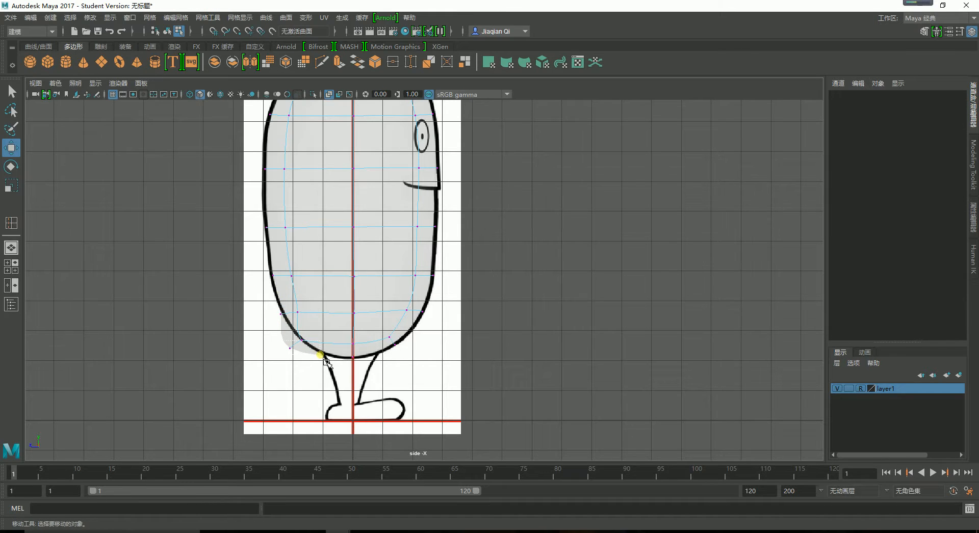
Step: Try to reposition the back vertex of the bottom row in the side view and undo the change
drag(326, 362, 290, 372)
drag(273, 338, 320, 340)
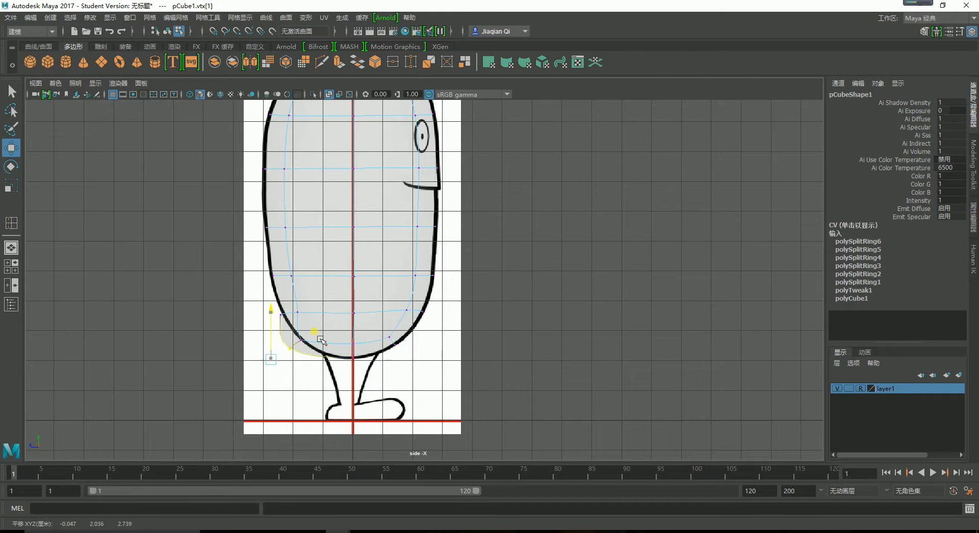
key(ctrl+z)
Step: Move the back vertices of the bottom row inward and align the bottom-centre vertices with the outline in the side view
click(315, 389)
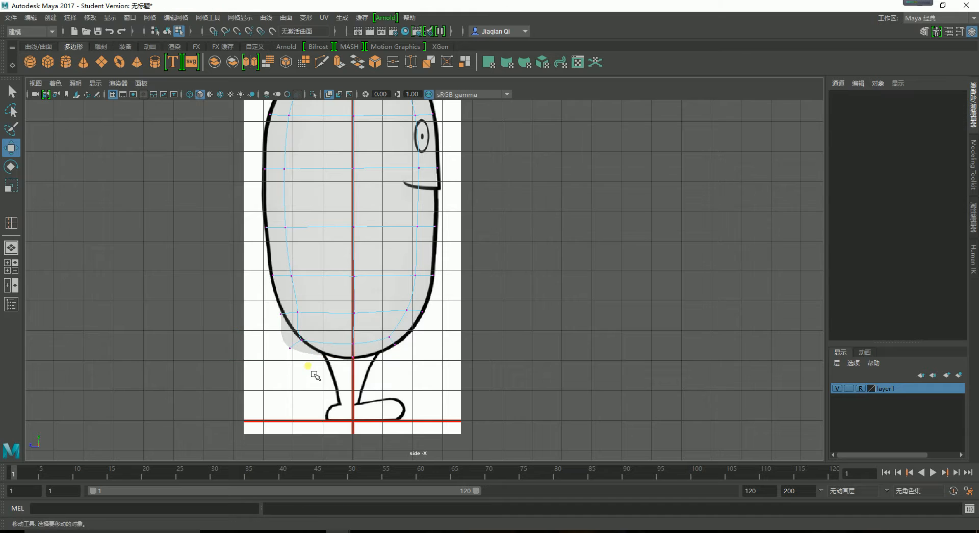
drag(313, 374, 378, 368)
click(376, 377)
middle_drag(373, 367, 367, 369)
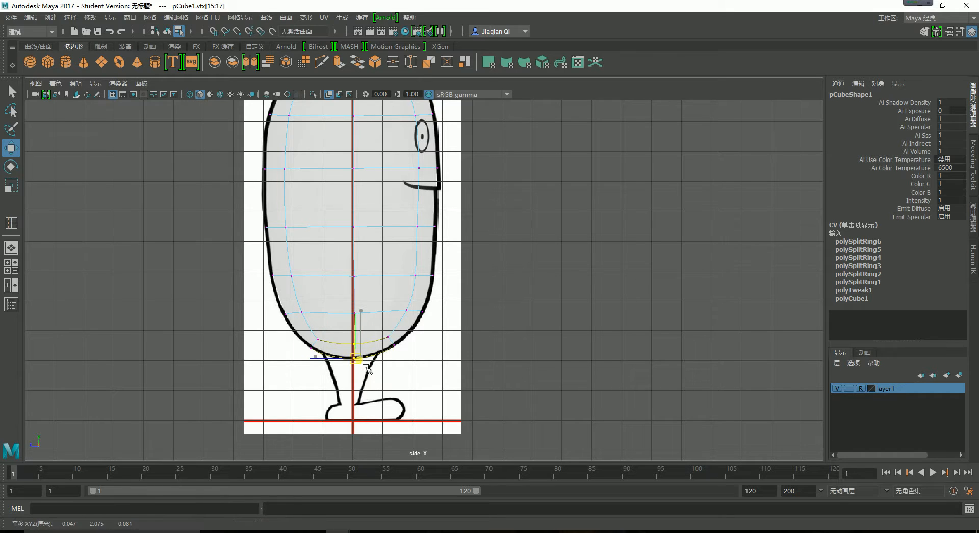
alt+middle_drag(533, 255, 531, 350)
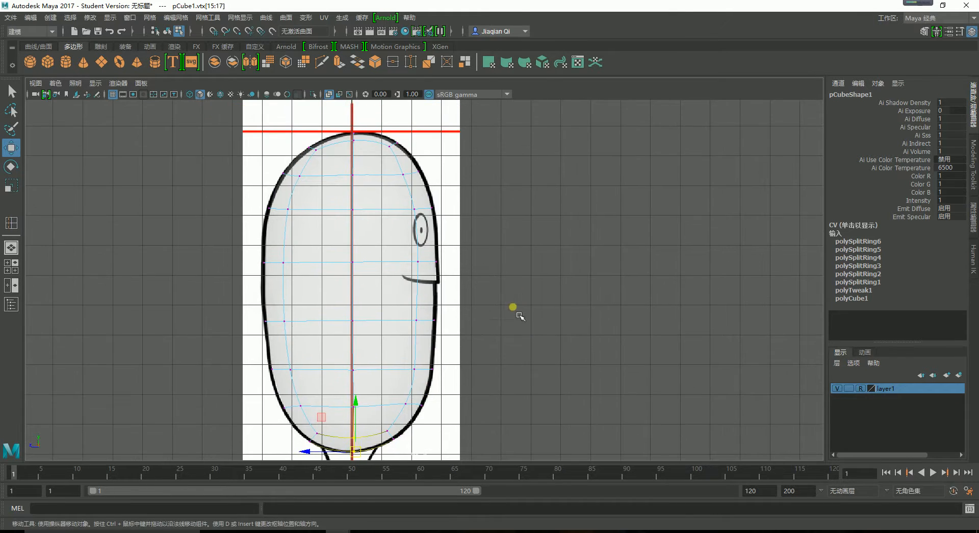
Step: Show the body in the top view and turn off its smooth mesh preview
key(space)
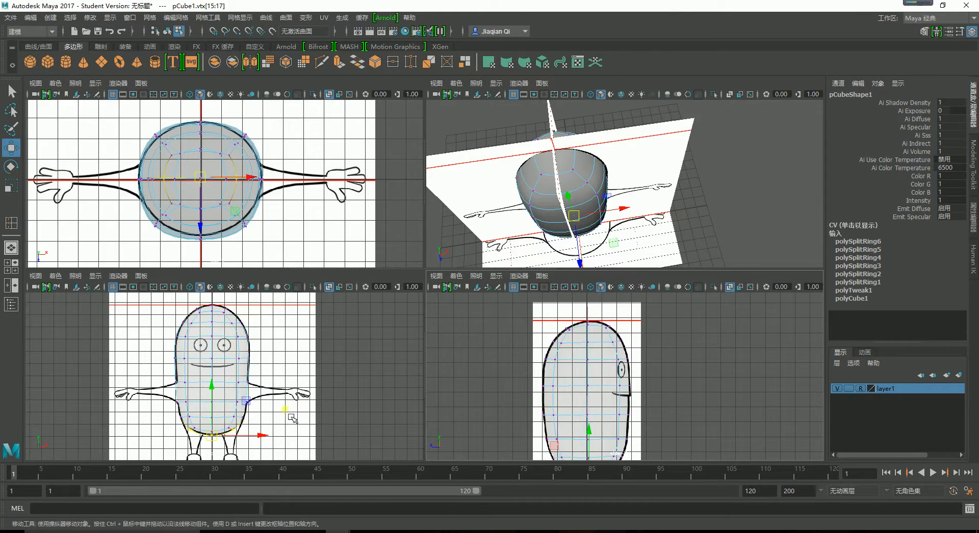
key(space)
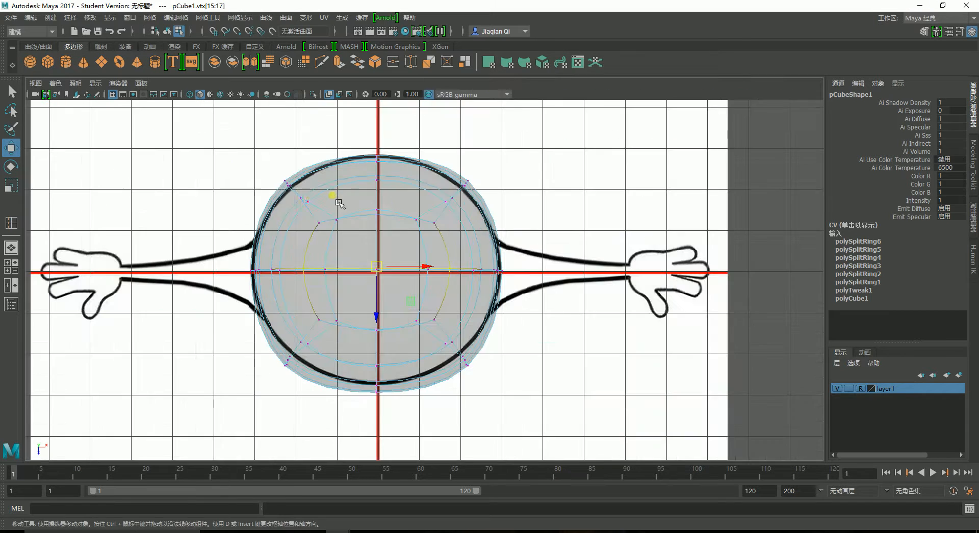
alt+middle_drag(528, 295, 531, 280)
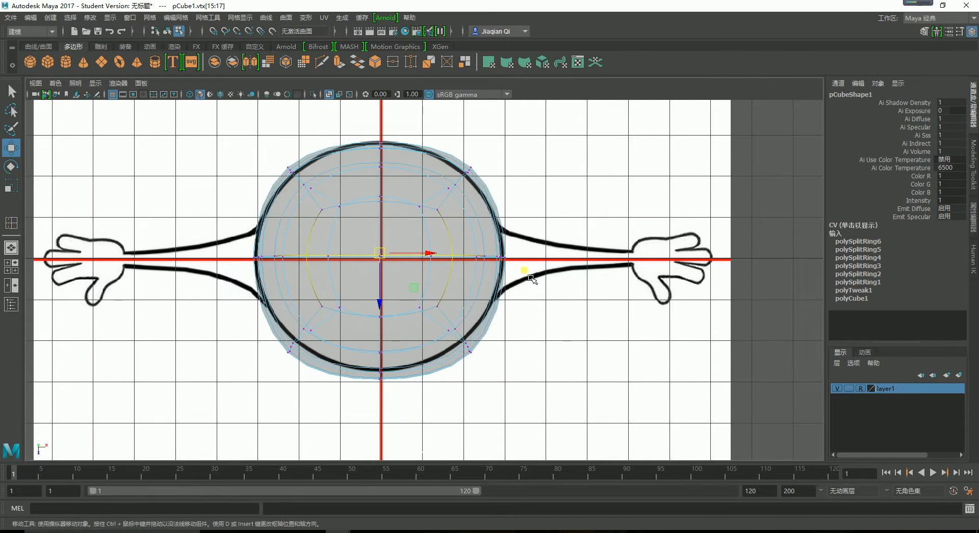
key(1)
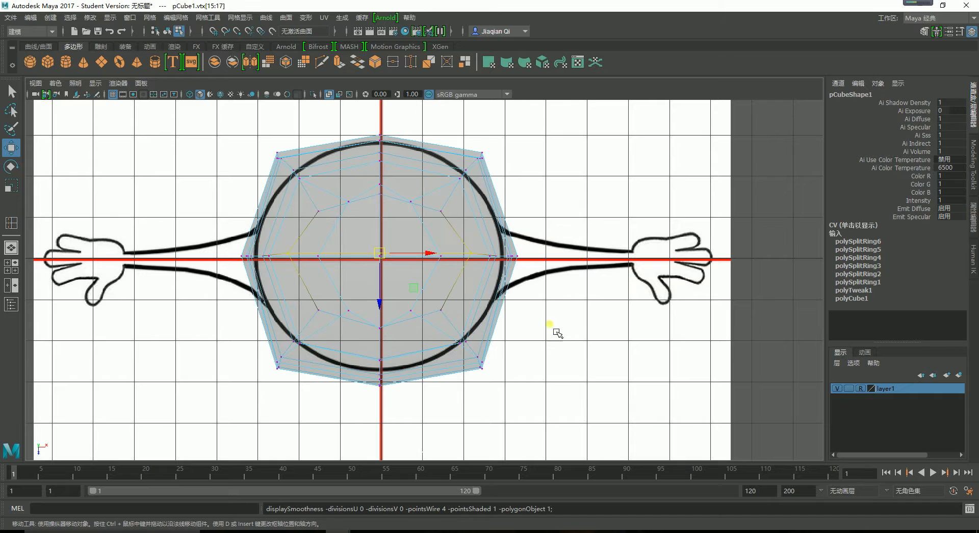
alt+drag(554, 332, 411, 301)
Step: Switch to the perspective view and hide the reference image layer, layer1
key(space)
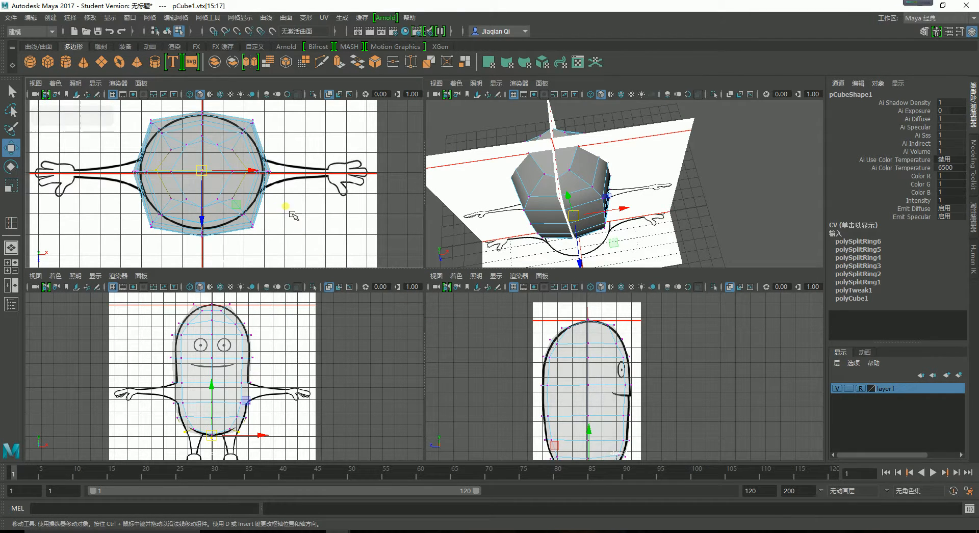
key(space)
alt+drag(677, 245, 431, 302)
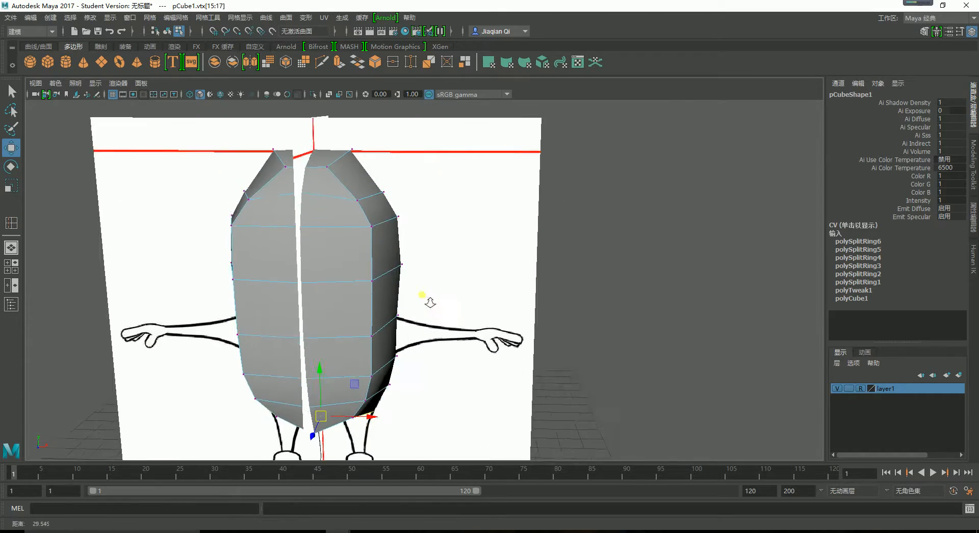
scroll(431, 301, down, 2)
click(838, 389)
Step: Inspect the top of the body from above and frame its top-centre vertex in the perspective view
alt+drag(525, 337, 530, 275)
click(521, 227)
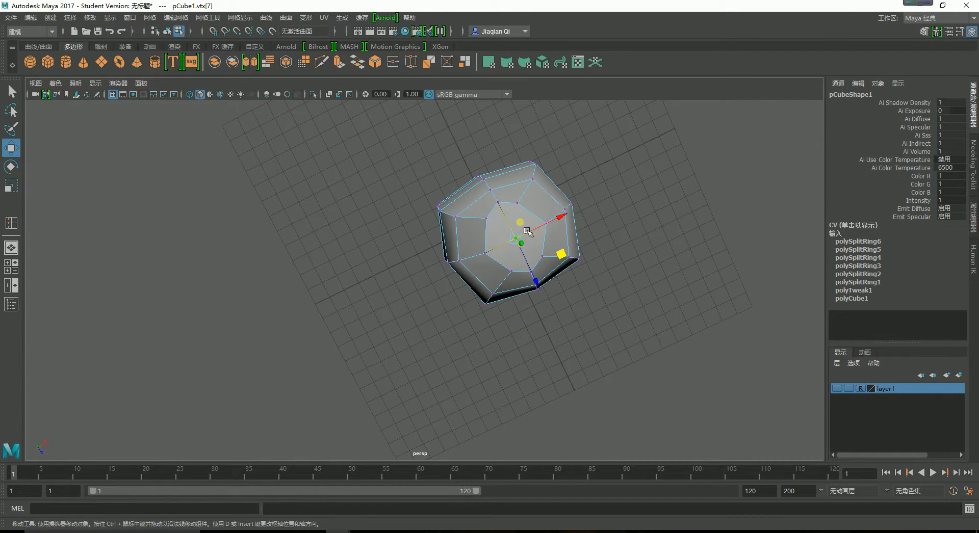
right_drag(520, 225, 522, 257)
alt+drag(609, 306, 535, 282)
click(494, 187)
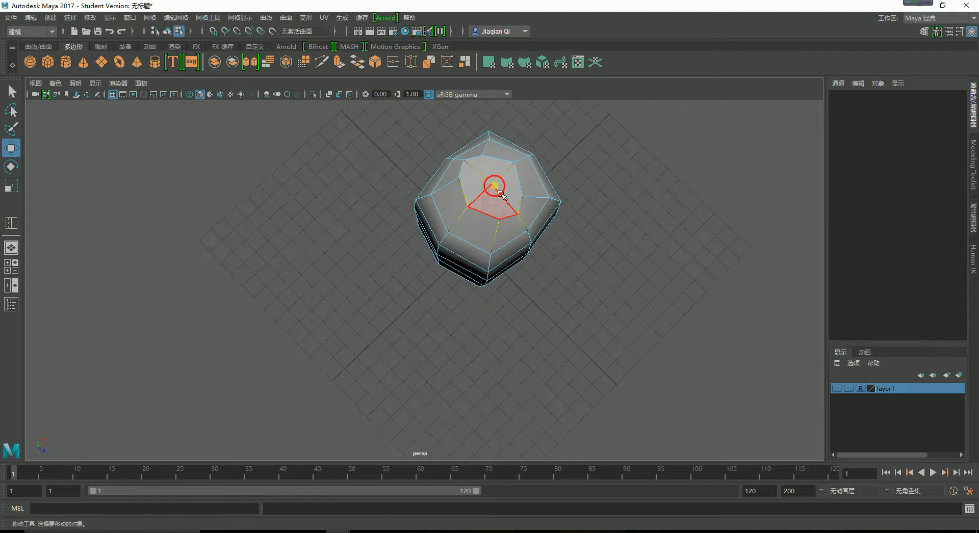
key(f)
alt+drag(591, 305, 443, 318)
right_drag(425, 213, 388, 211)
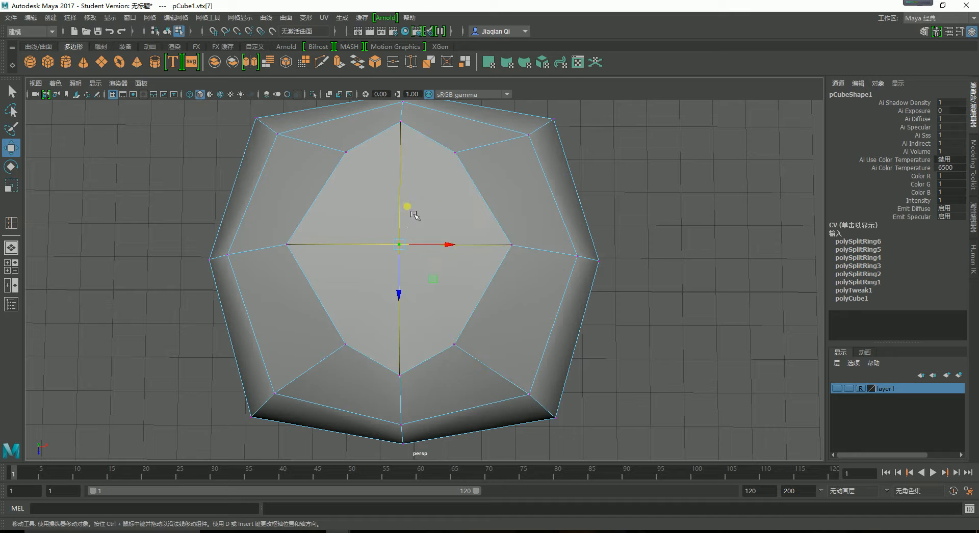
Step: Show the reference image layer layer1 again and compare the body with the top reference image
click(839, 389)
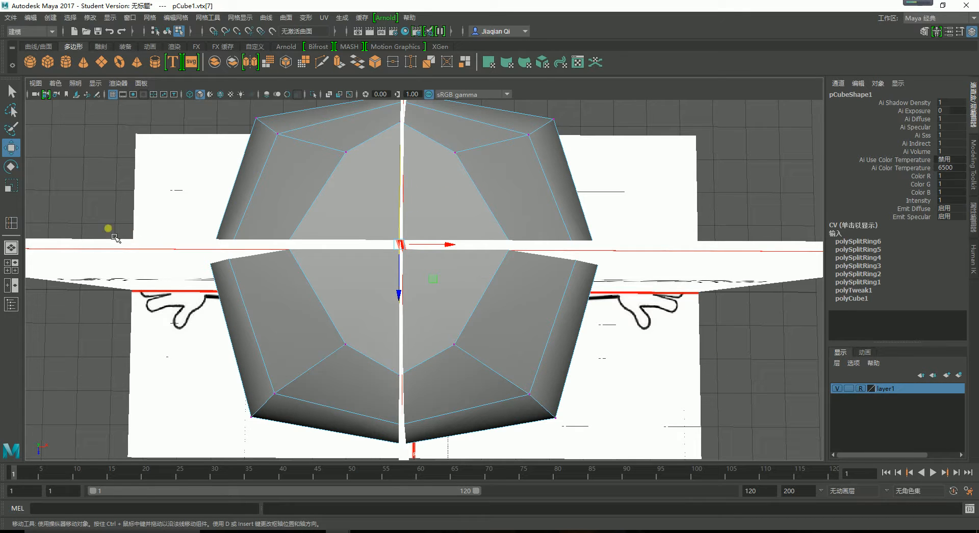
key(space)
key(space)
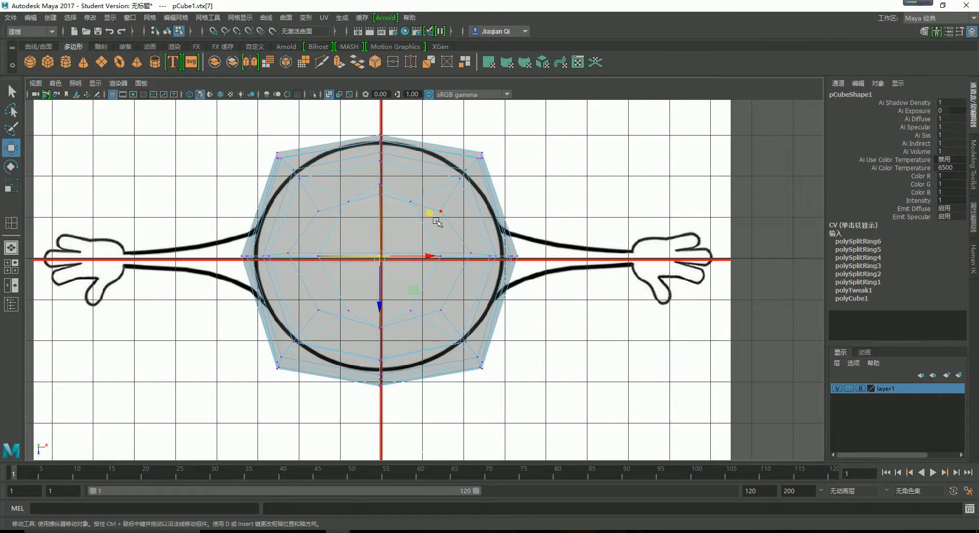
key(space)
key(space)
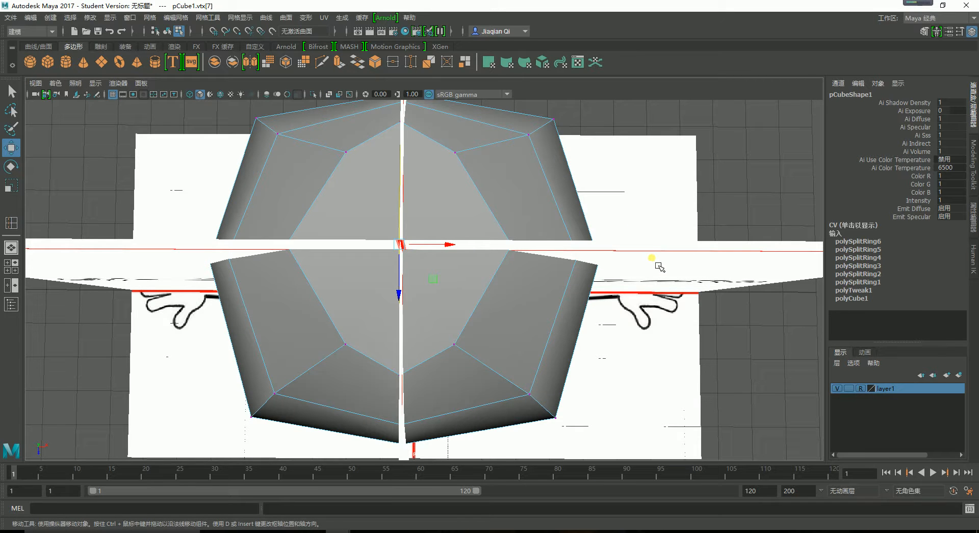
Step: Check the body with smooth mesh preview on against the front and side reference images
alt+drag(624, 306, 605, 270)
alt+right_drag(615, 282, 340, 372)
alt+middle_drag(562, 386, 519, 263)
alt+drag(518, 263, 523, 318)
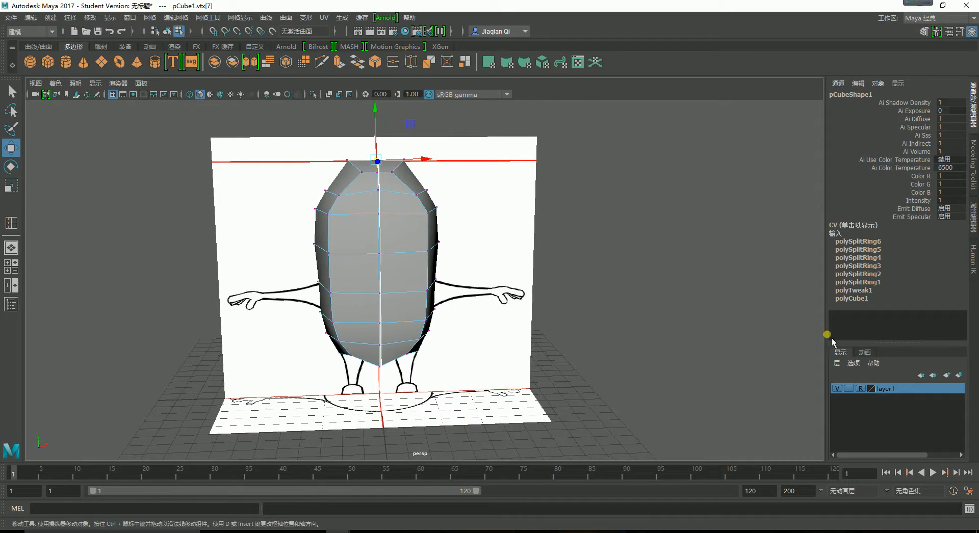
key(space)
key(space)
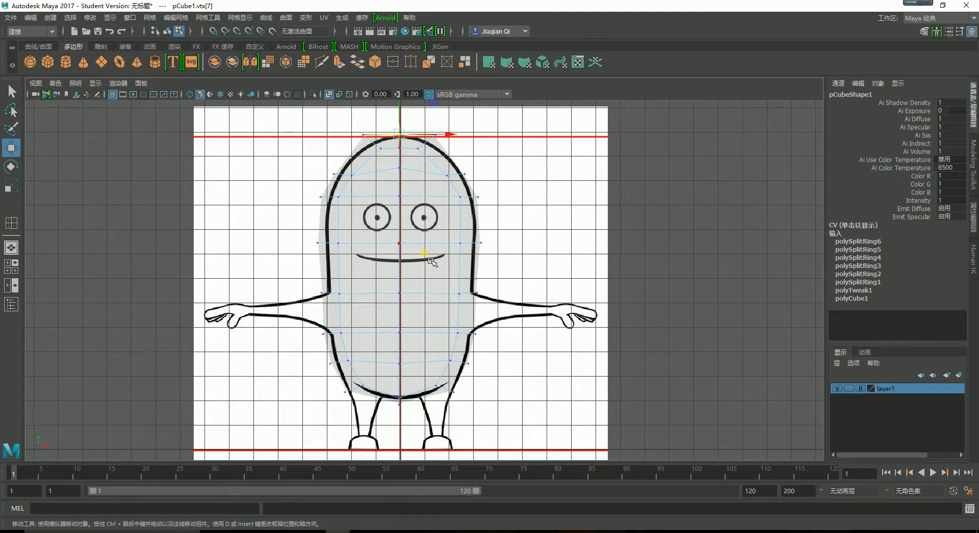
key(3)
click(514, 270)
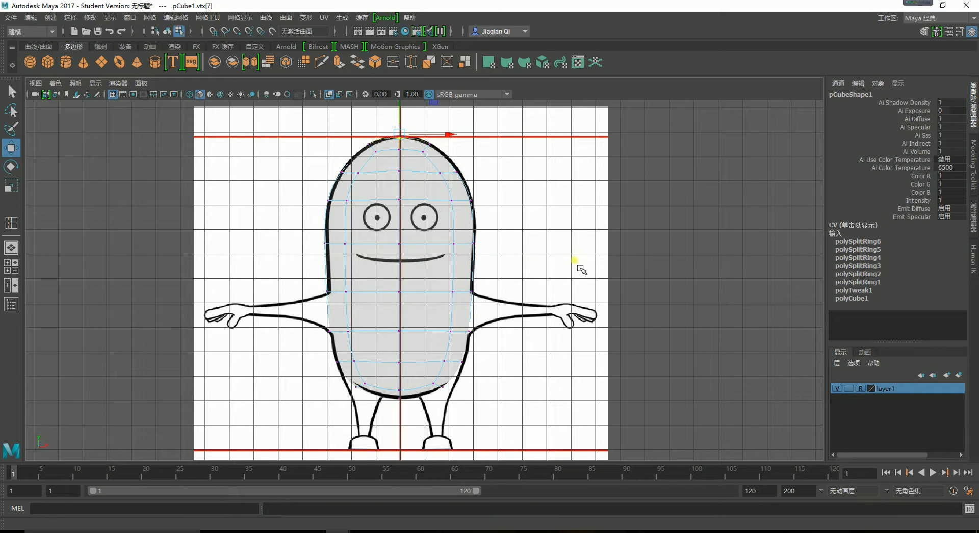
key(space)
key(space)
Step: Switch to the Chrome browser and skip to the next lesson video, Extruding the mouth
key(alt+Tab)
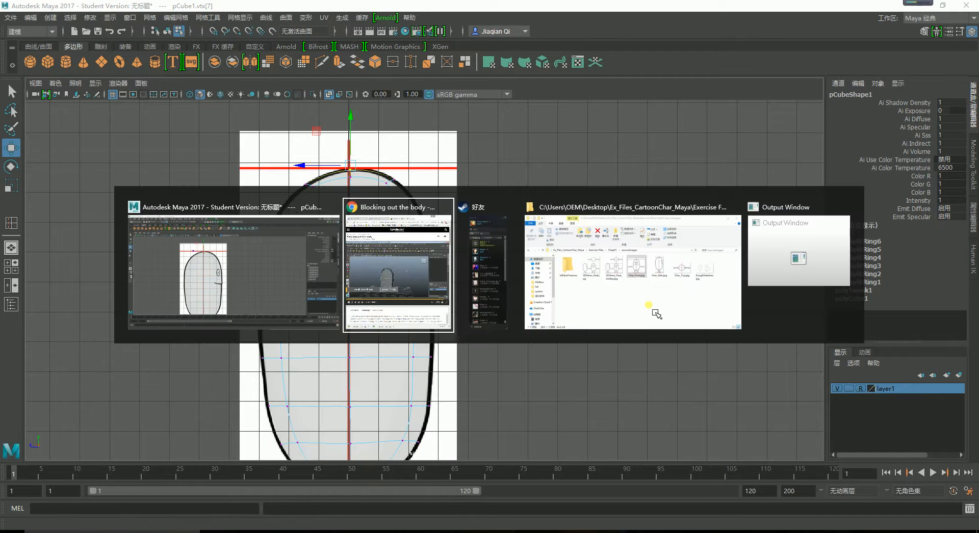
key(Tab)
key(alt+Tab)
key(Tab)
key(Tab)
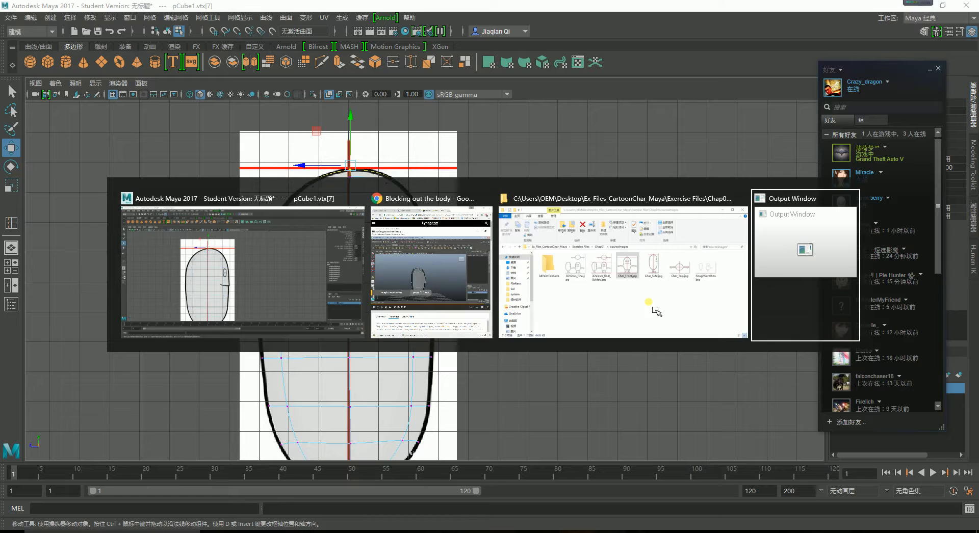
key(Tab)
key(Tab)
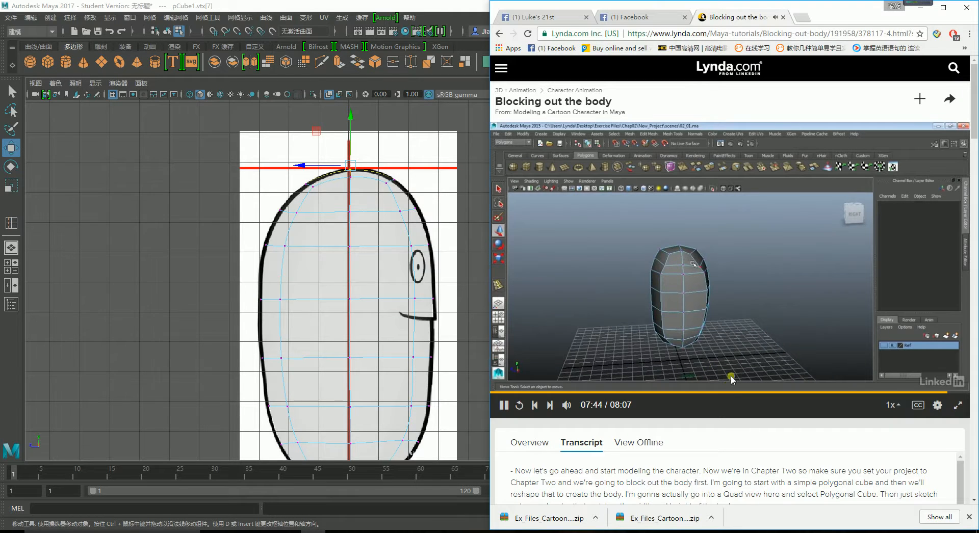
click(548, 406)
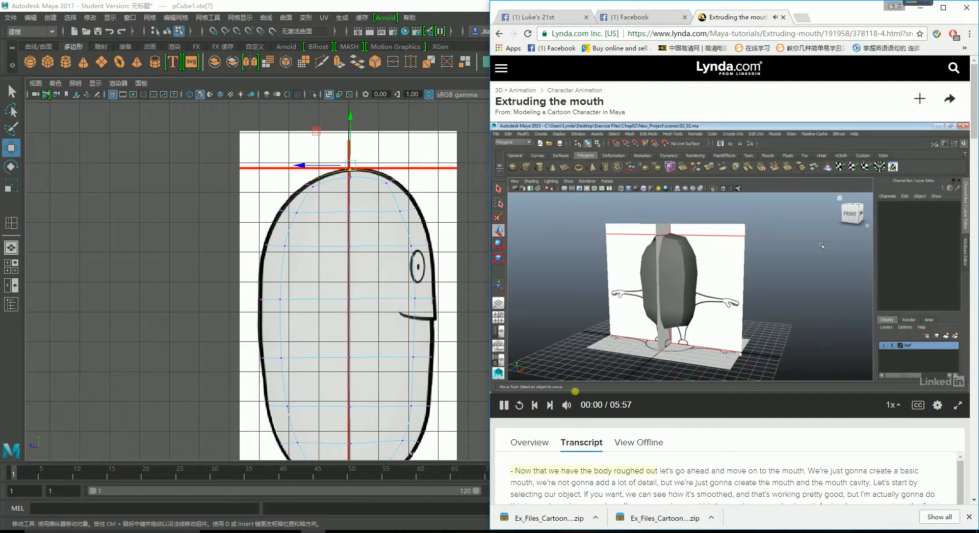
Step: Return to Maya, turn off the body's smooth mesh preview and show the body in the front view
click(472, 289)
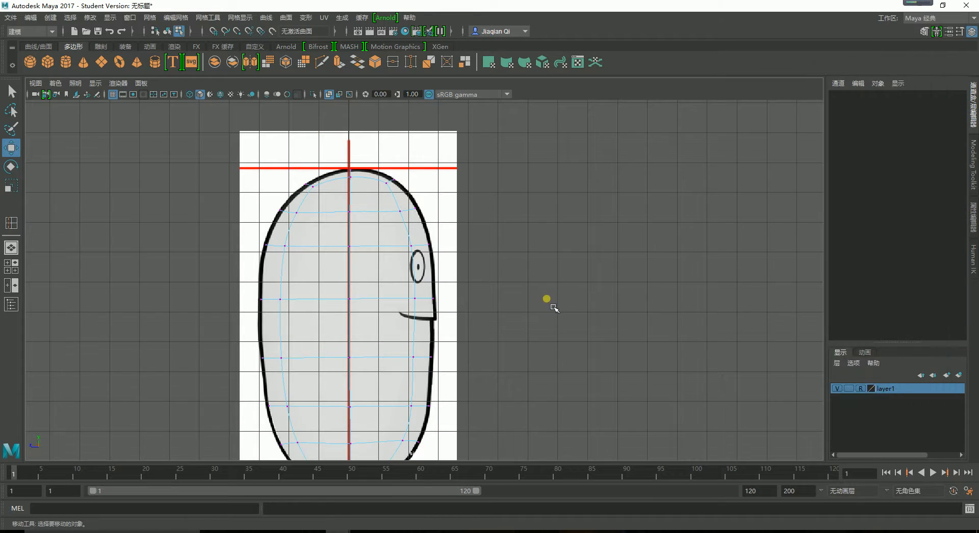
alt+drag(550, 317, 503, 306)
key(space)
key(space)
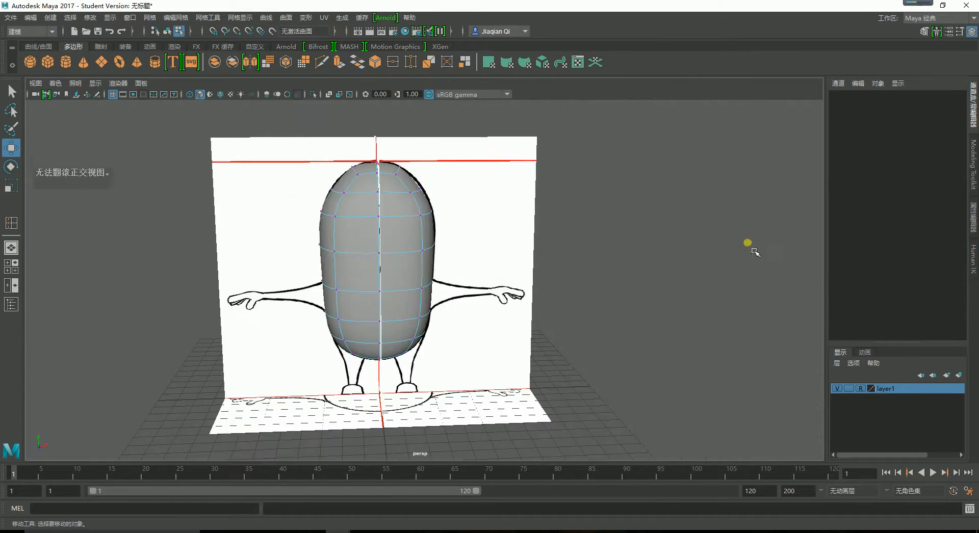
alt+drag(748, 243, 686, 269)
key(1)
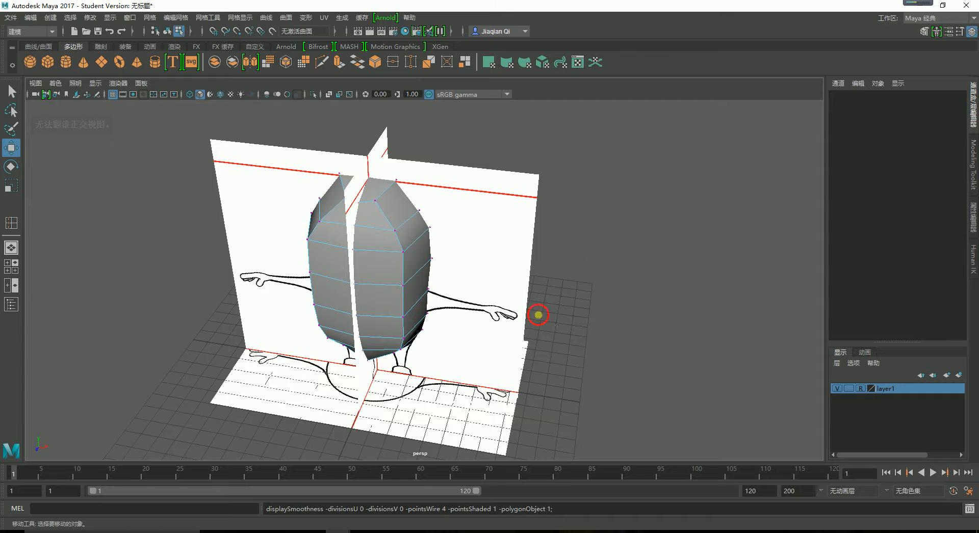
alt+drag(538, 315, 468, 316)
key(space)
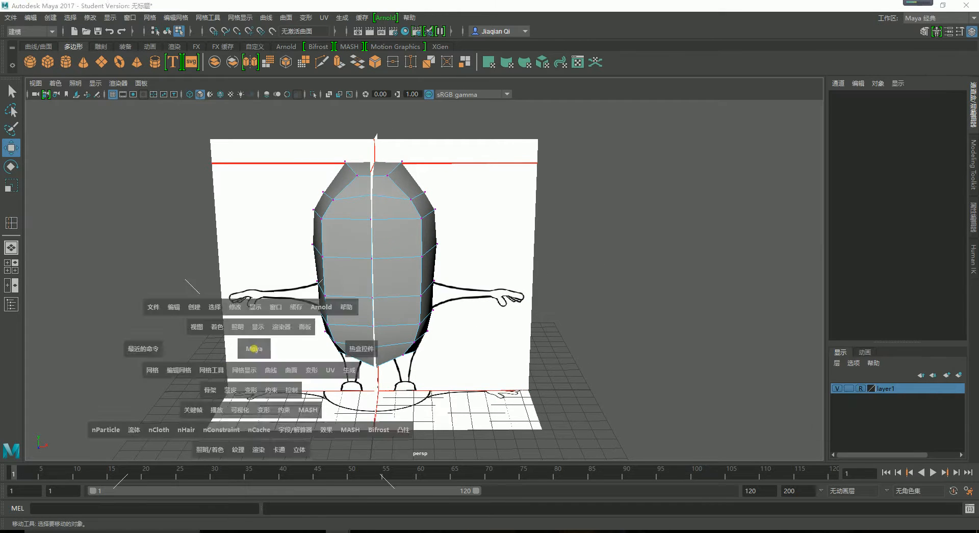
key(space)
alt+middle_drag(509, 293, 524, 293)
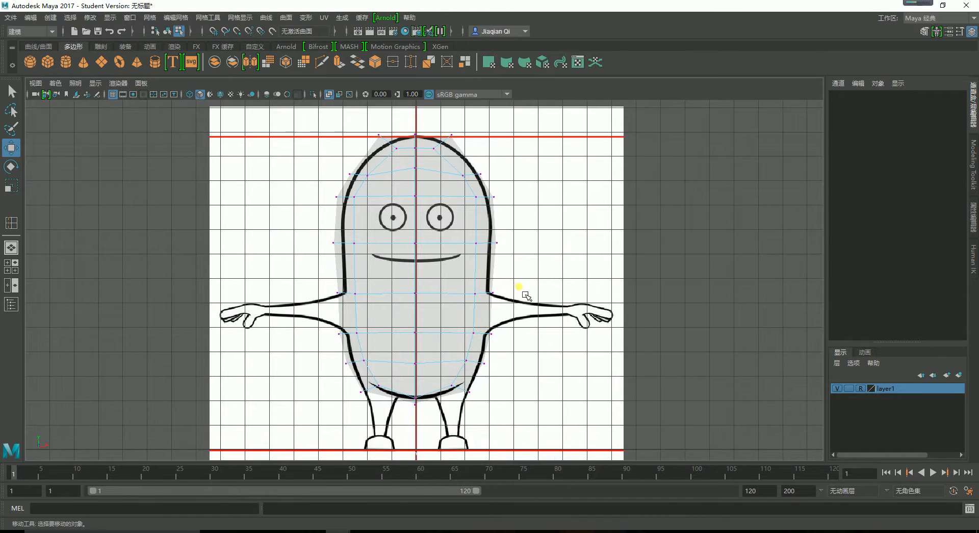
Step: Minimise the Steam friends list and switch to the Extruding the mouth video in Chrome
key(alt+Tab)
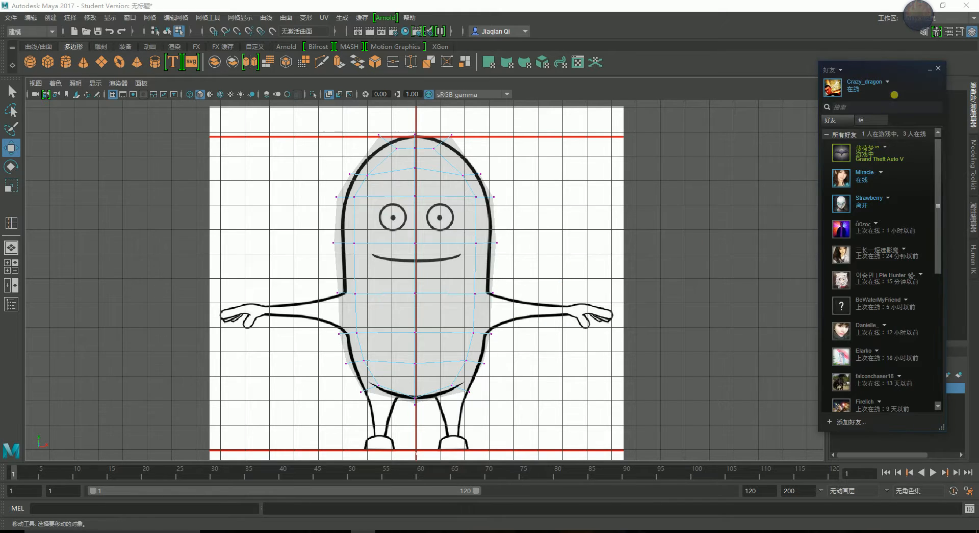
click(929, 69)
key(alt+Tab)
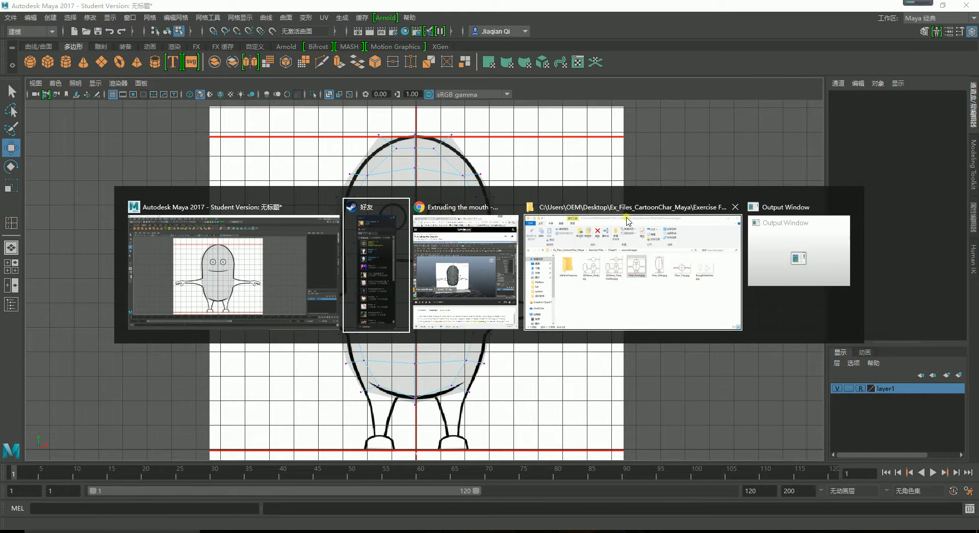
click(495, 273)
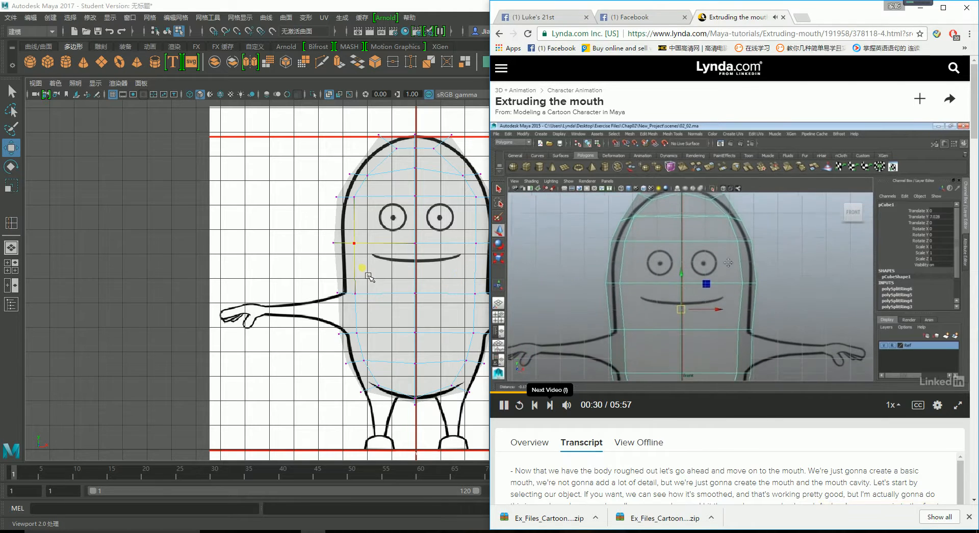
Step: Return to Maya, select the whole body in object mode and set its selection mode to faces
click(402, 259)
right_drag(454, 227, 455, 230)
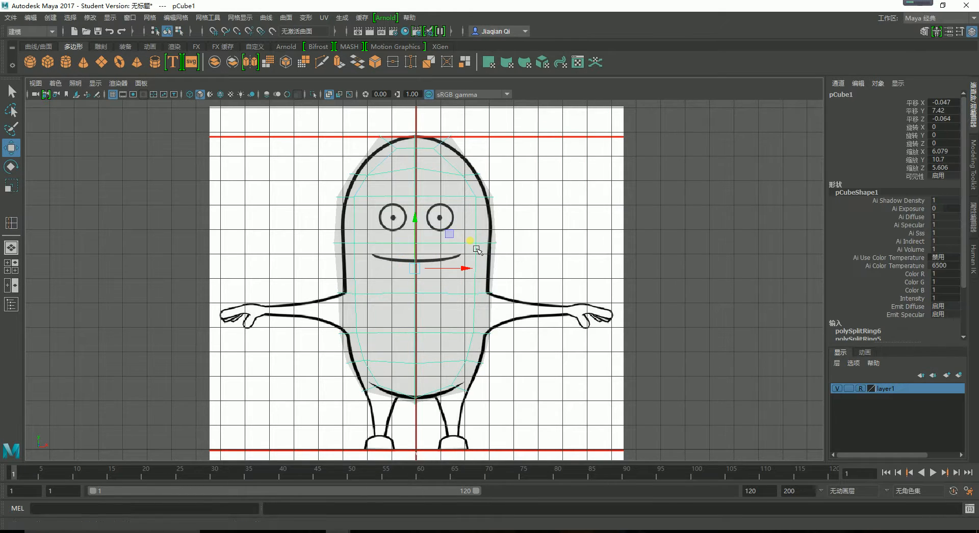
key(alt+Tab)
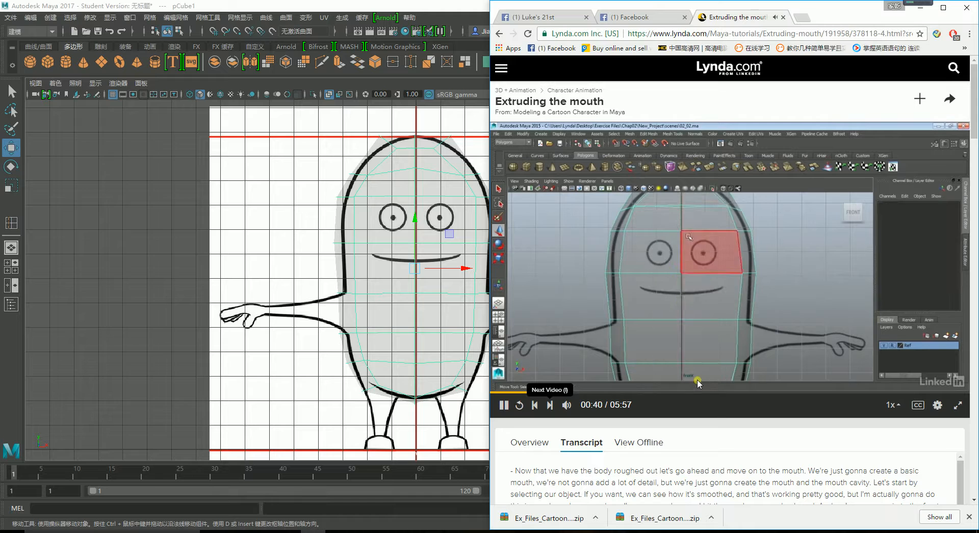
right_drag(430, 236, 433, 262)
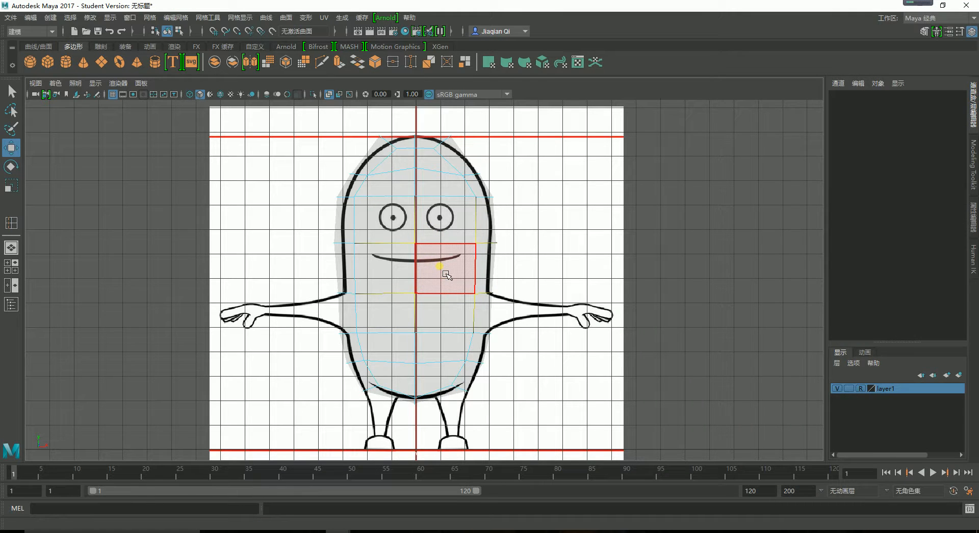
Step: Switch to Chrome, rewind the Extruding the mouth video to 01:39 and pause it
key(alt+Tab)
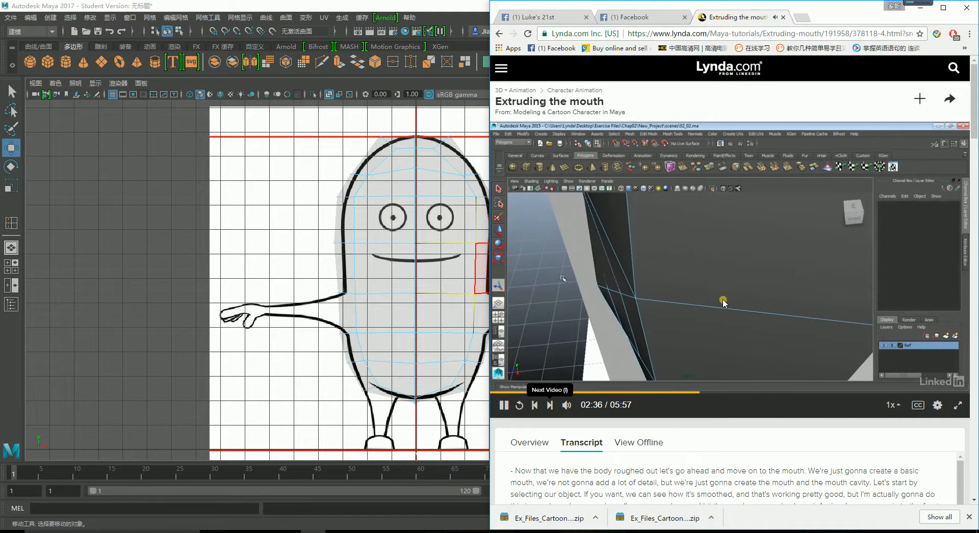
key(Left)
key(Left)
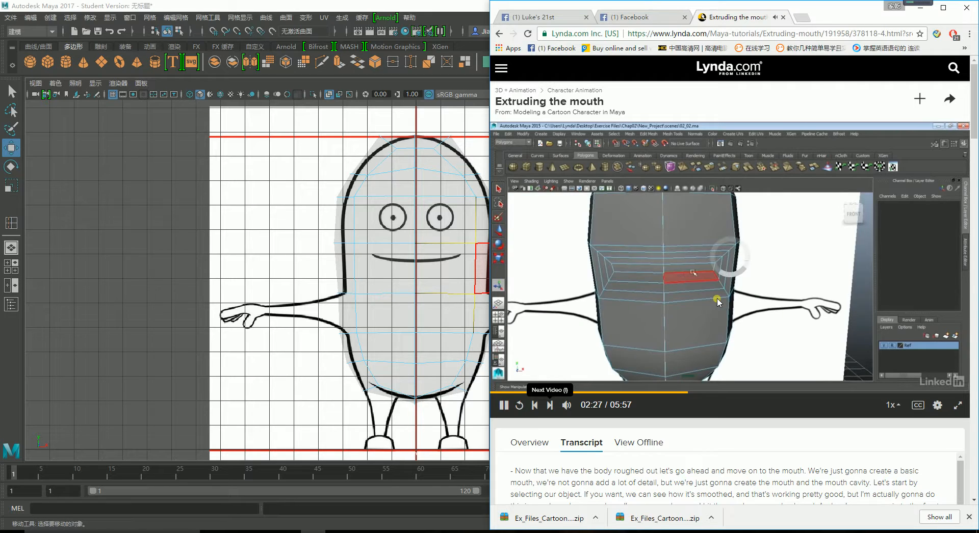
key(Left)
key(Left)
key(Left)
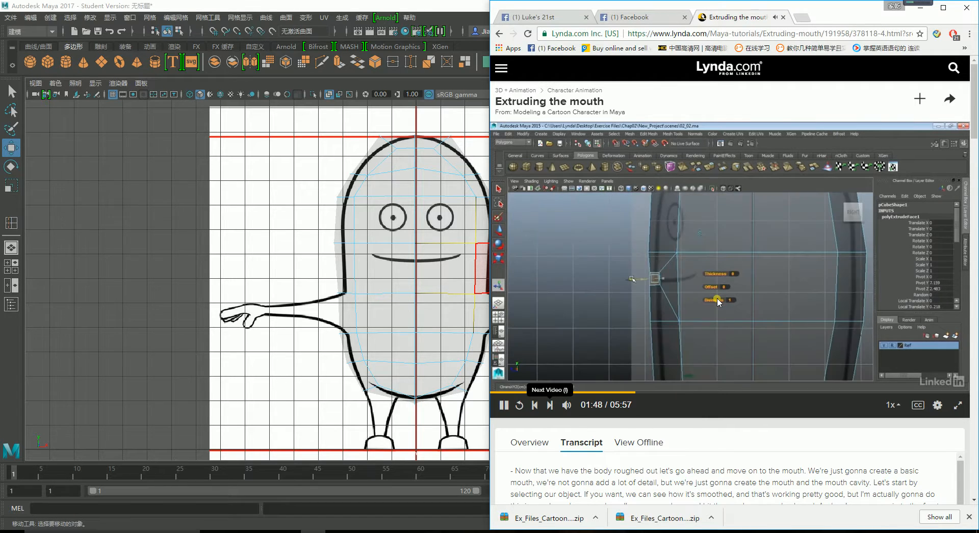
key(Left)
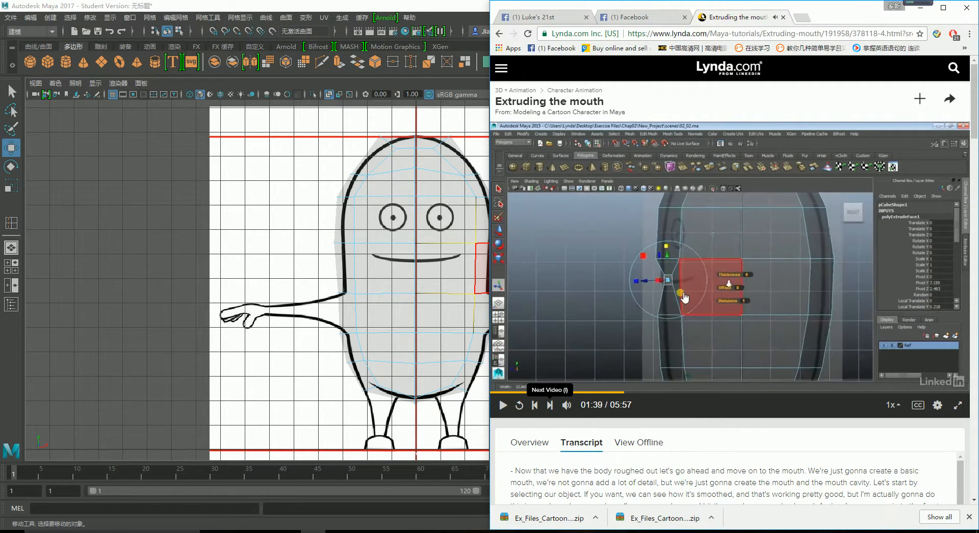
Step: In Maya, select the horizontal edge loop just above the mouth and raise it slightly toward the eyes
click(448, 291)
right_drag(455, 247, 452, 219)
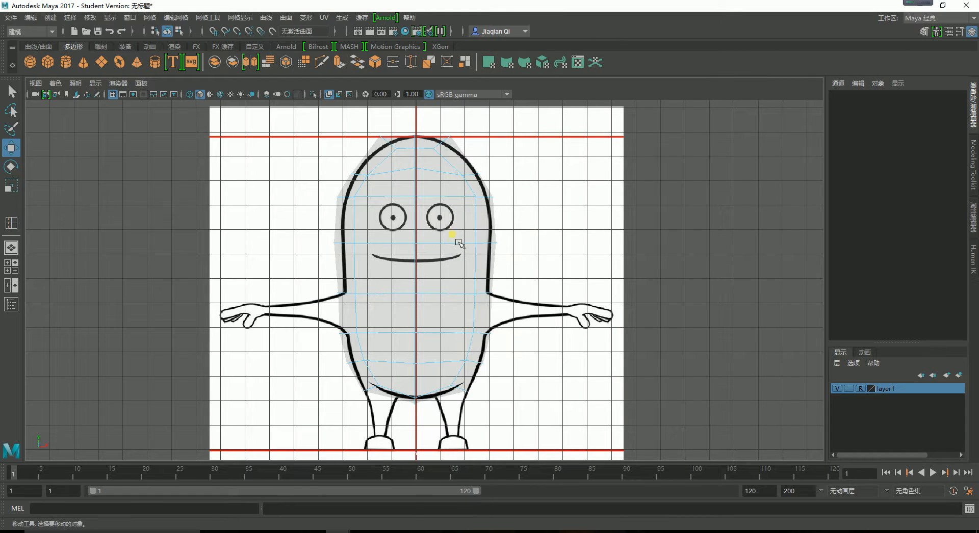
double_click(454, 243)
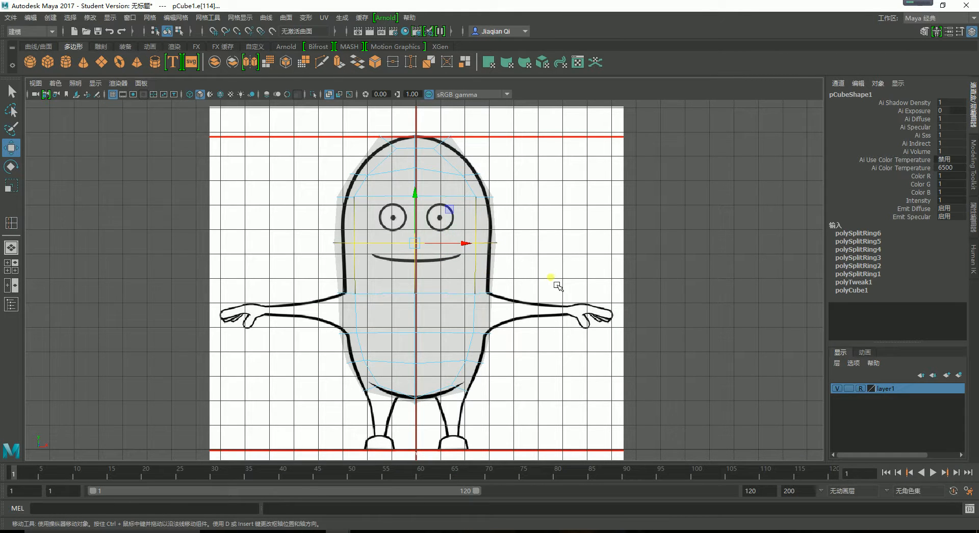
key(space)
key(space)
alt+drag(688, 217, 551, 256)
alt+drag(435, 253, 604, 264)
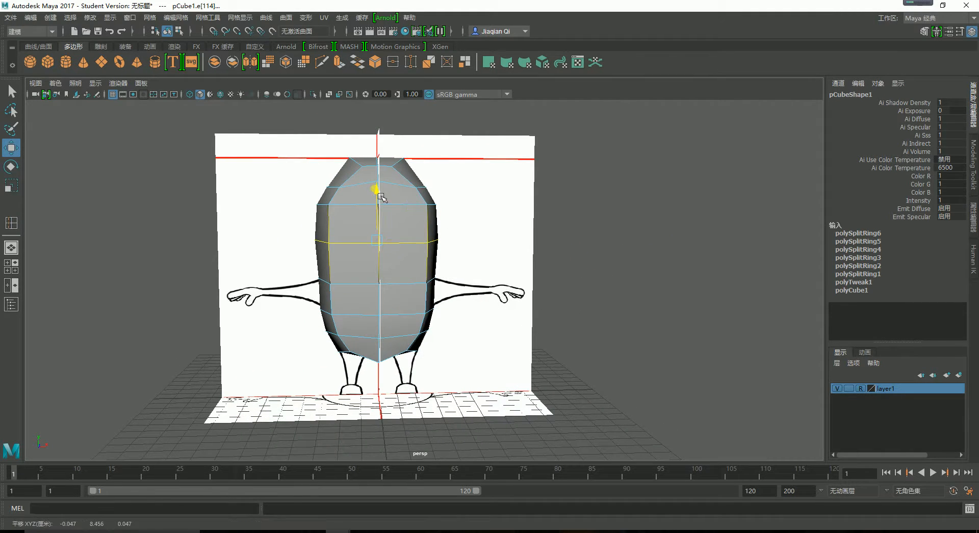
key(space)
key(space)
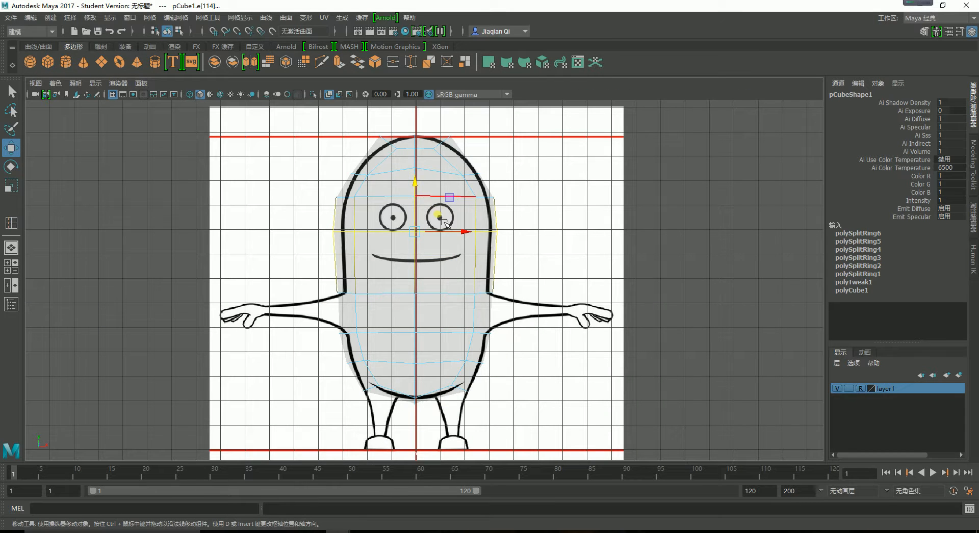
Step: Turn on the body's smooth mesh preview and select the two front faces covering the mouth
key(3)
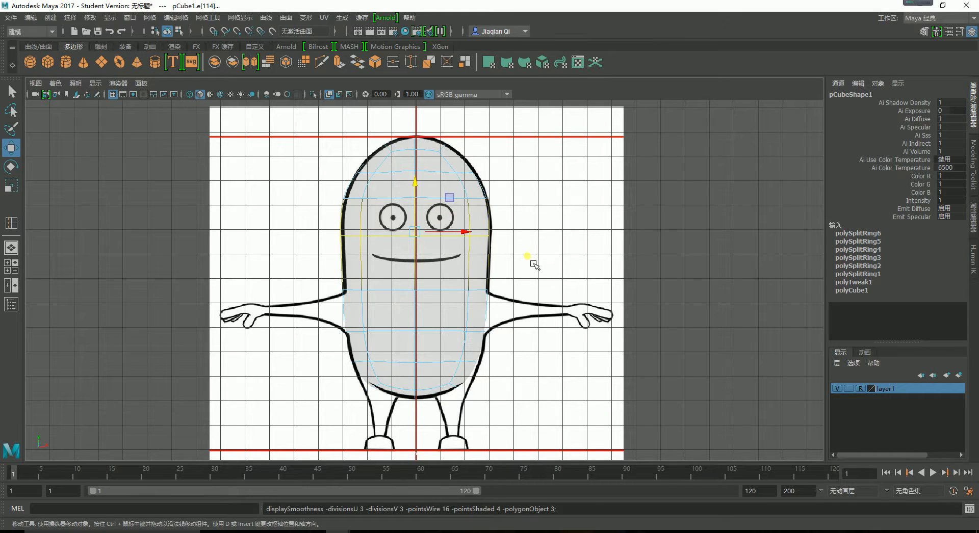
click(518, 273)
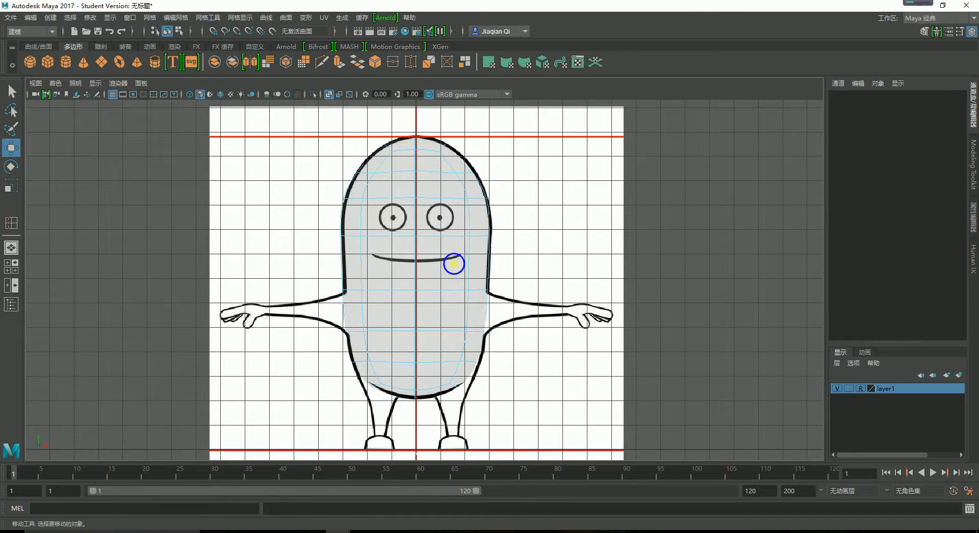
right_drag(454, 246, 451, 277)
click(440, 277)
shift+click(394, 270)
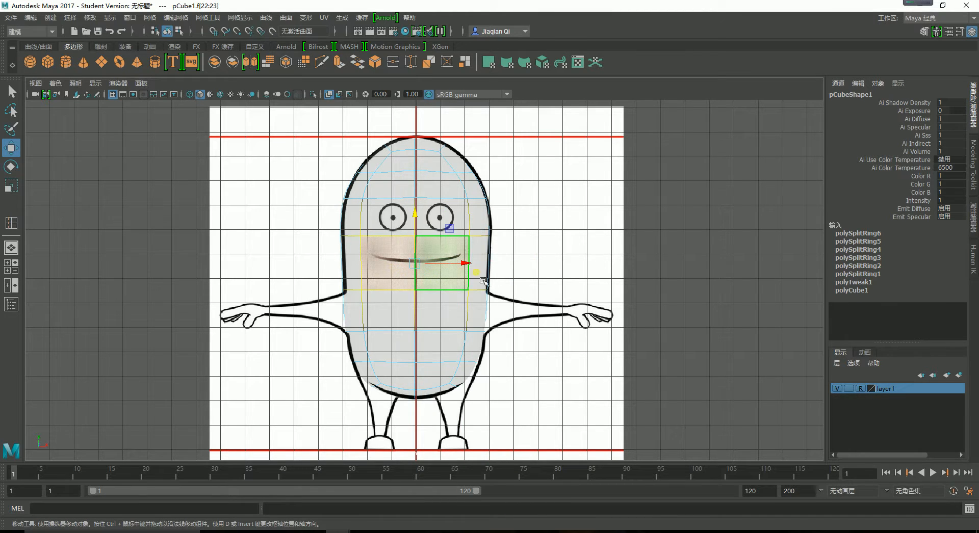
Step: Extrude the two front faces covering the mouth and turn off the body's smooth mesh preview
click(975, 251)
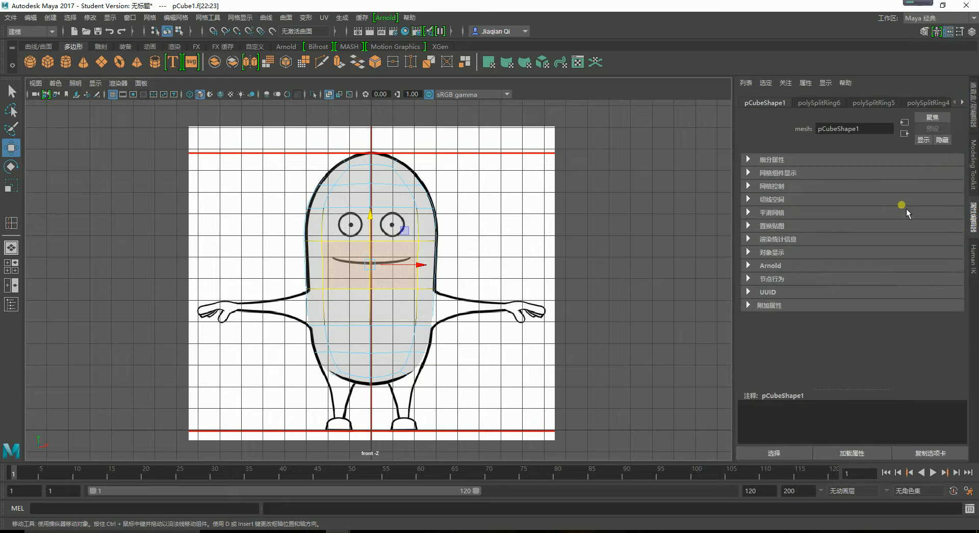
click(975, 152)
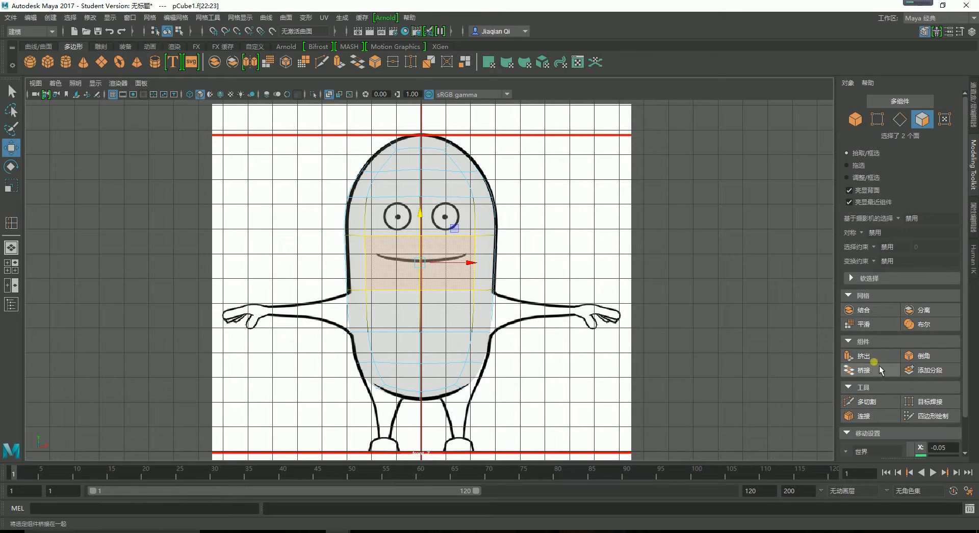
click(867, 357)
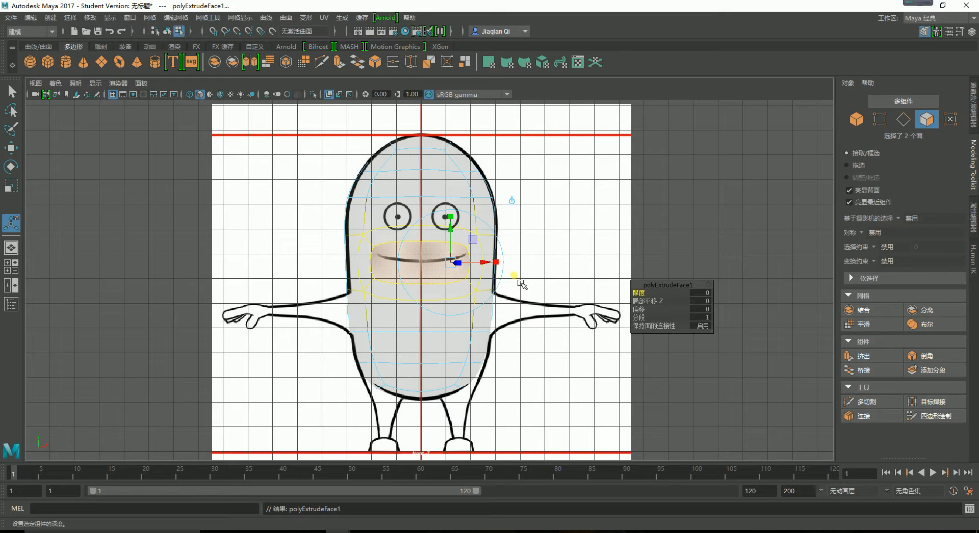
key(1)
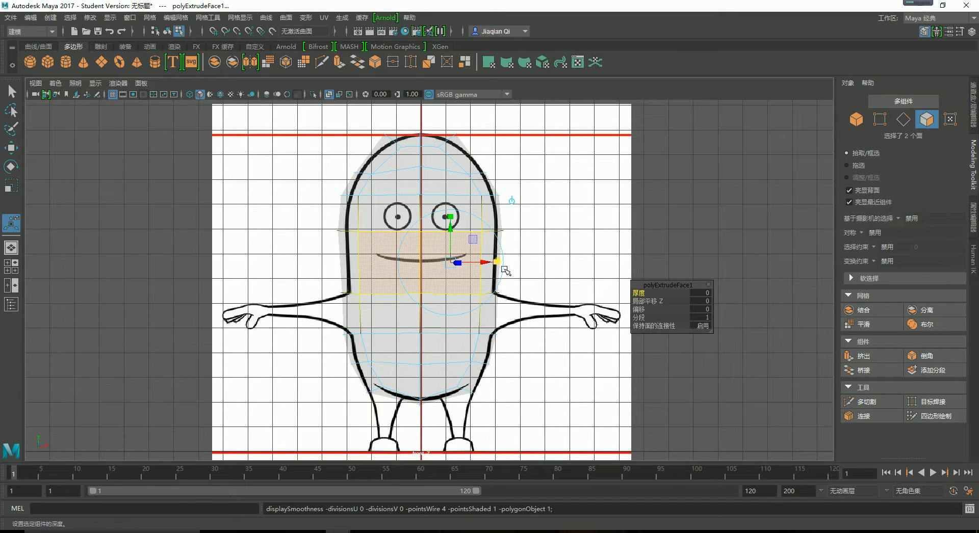
Step: Scale the extruded faces down to a narrow strip over the mouth line, undoing the last sideways nudge
drag(502, 267, 474, 268)
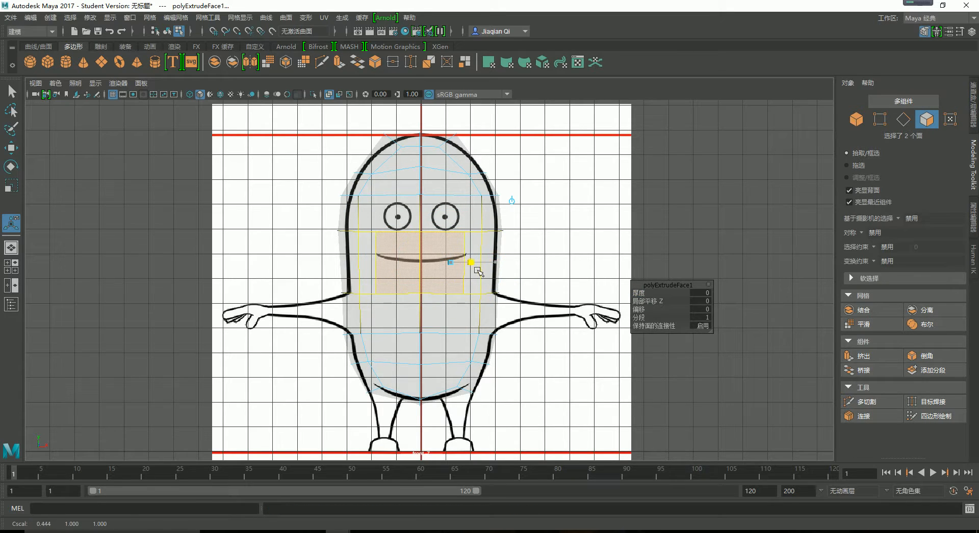
mouse_move(456, 220)
mouse_down()
mouse_move(458, 257)
mouse_move(456, 234)
mouse_up()
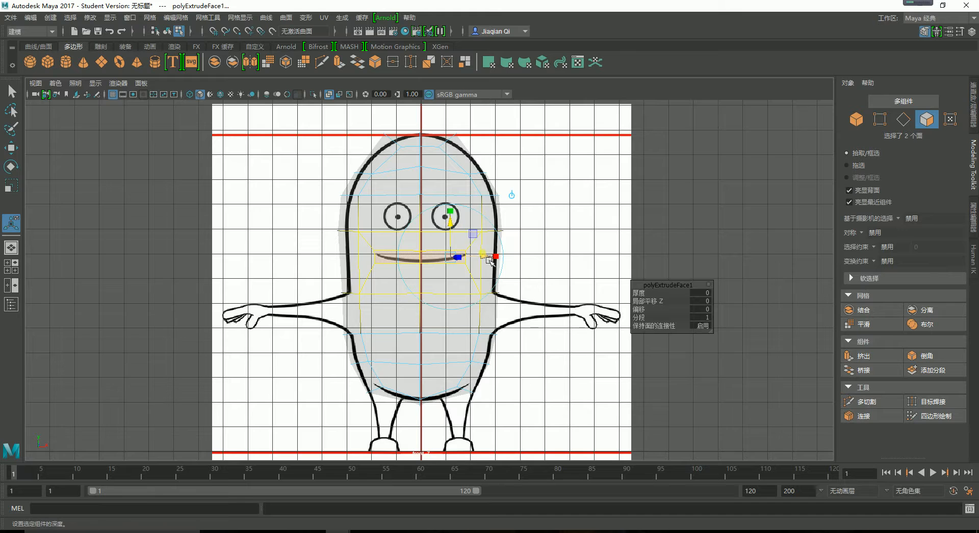
drag(487, 263, 493, 265)
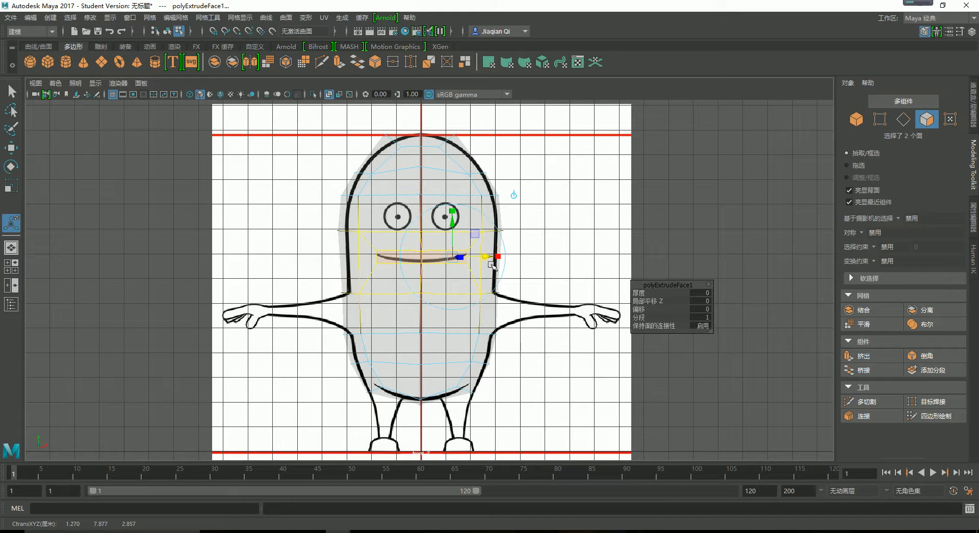
key(ctrl+z)
Step: Fine-tune the extruded strip's width and height to match the ends of the reference mouth
scroll(502, 293, up, 5)
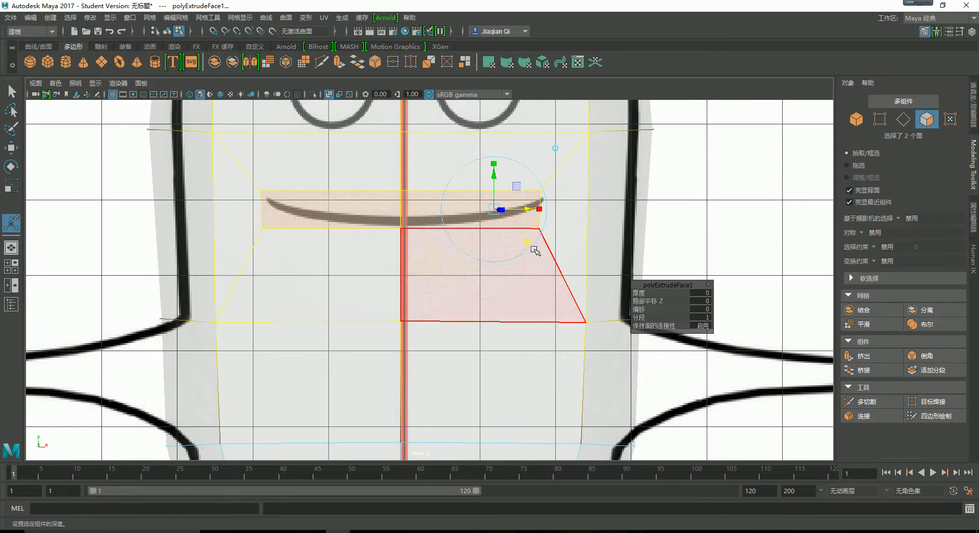
alt+middle_drag(564, 212, 563, 285)
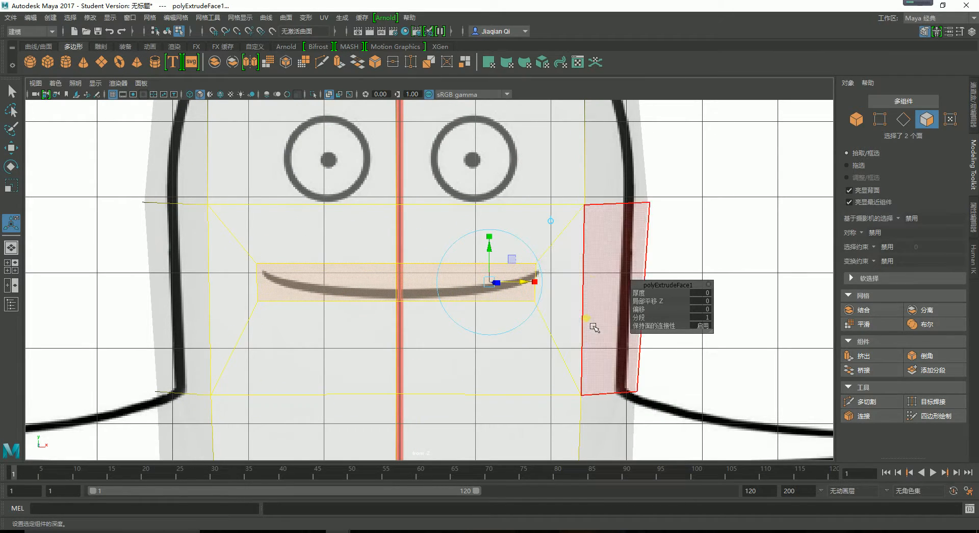
drag(541, 287, 535, 289)
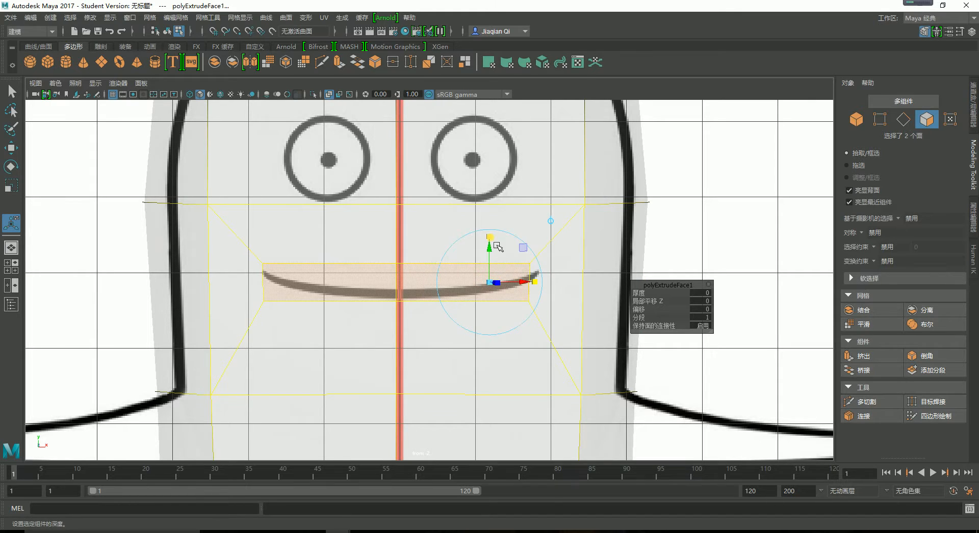
drag(495, 245, 496, 248)
drag(540, 289, 548, 293)
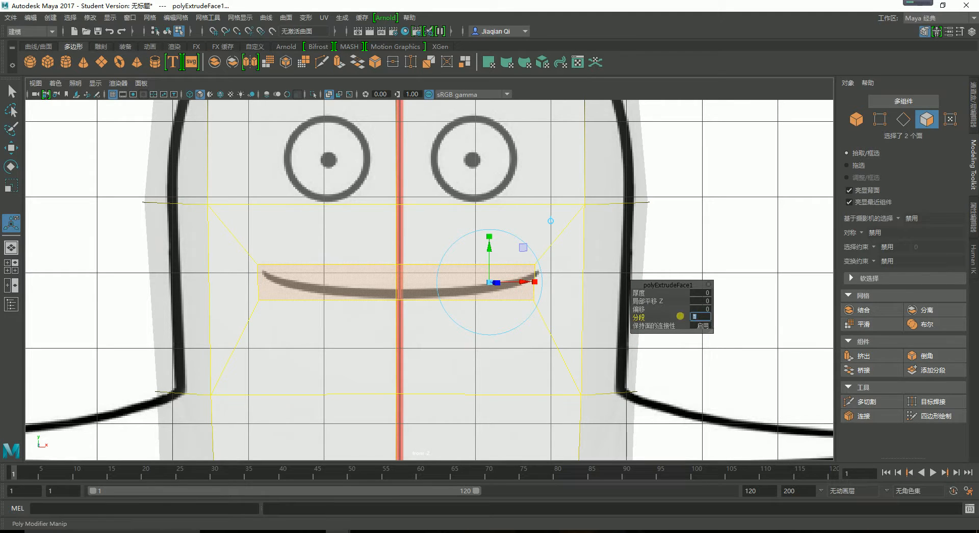
Step: Try raising the mouth extrusion's divisions to 4 and undo the change
click(664, 316)
mouse_move(665, 317)
mouse_down()
mouse_move(658, 325)
mouse_move(666, 324)
mouse_up()
click(645, 318)
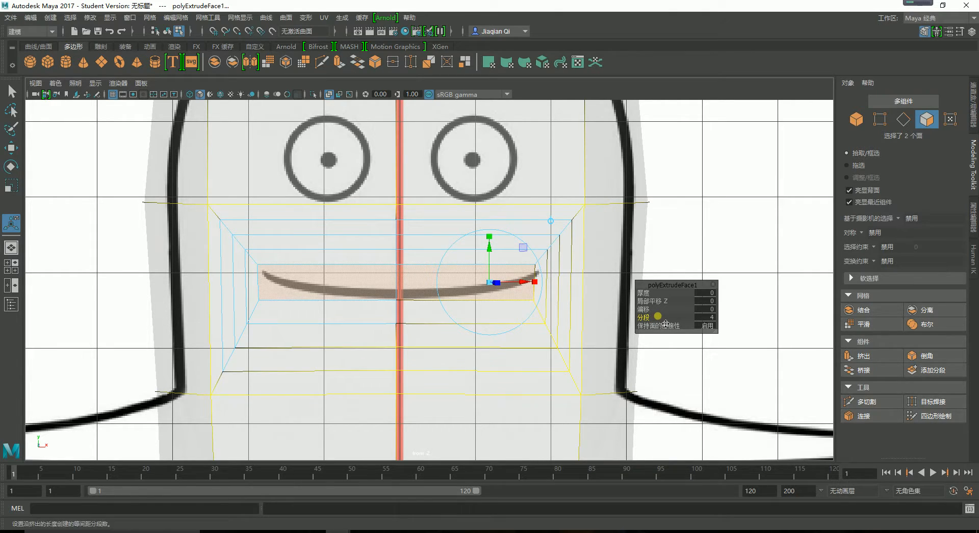
key(ctrl+z)
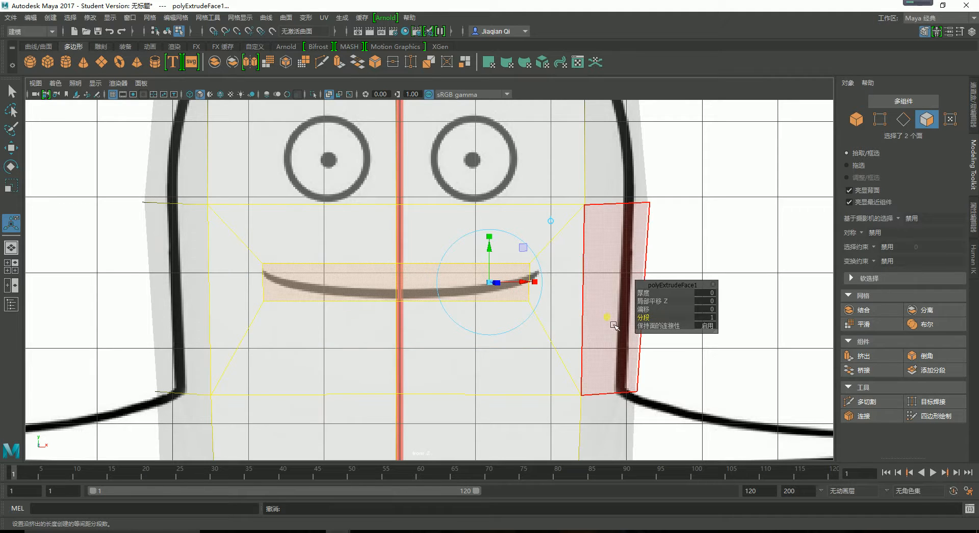
Step: Switch to the perspective view and undo the scaling of the extruded mouth faces
key(space)
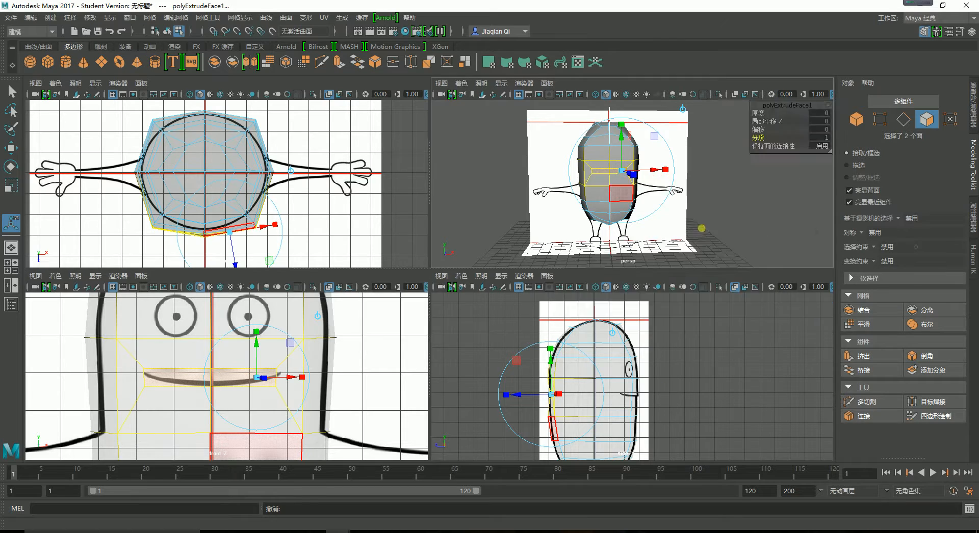
key(space)
mouse_move(617, 299)
alt+mouse_down()
mouse_move(473, 354)
mouse_move(425, 350)
mouse_move(563, 306)
mouse_move(633, 304)
alt+mouse_up()
key(ctrl+z)
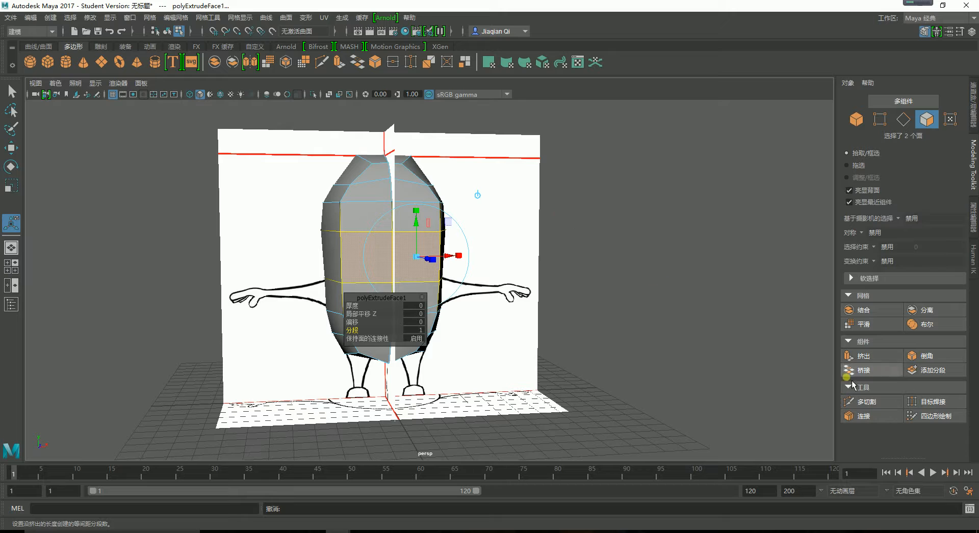
Step: Select the whole body in object mode, try moving it sideways and undo the moves
click(540, 220)
right_drag(405, 218, 428, 227)
key(w)
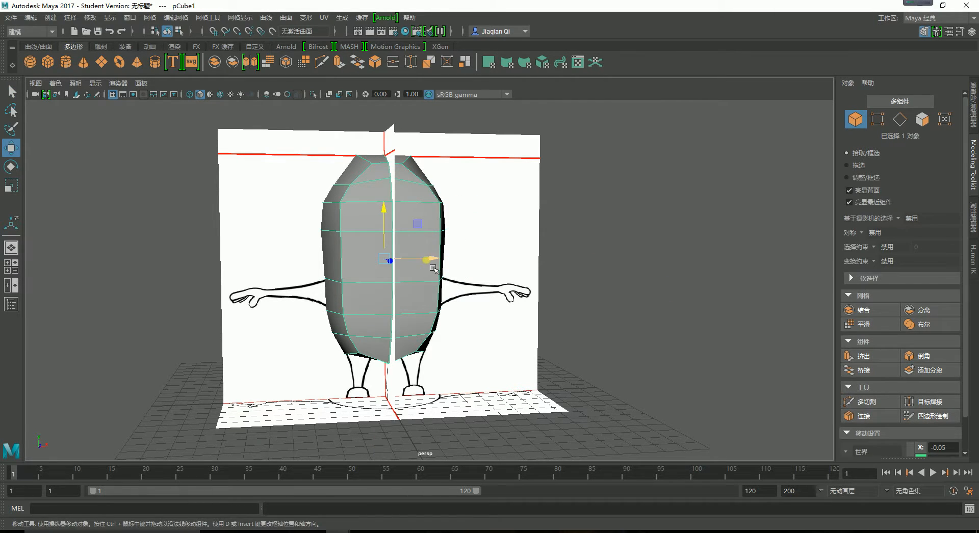
drag(434, 269, 468, 273)
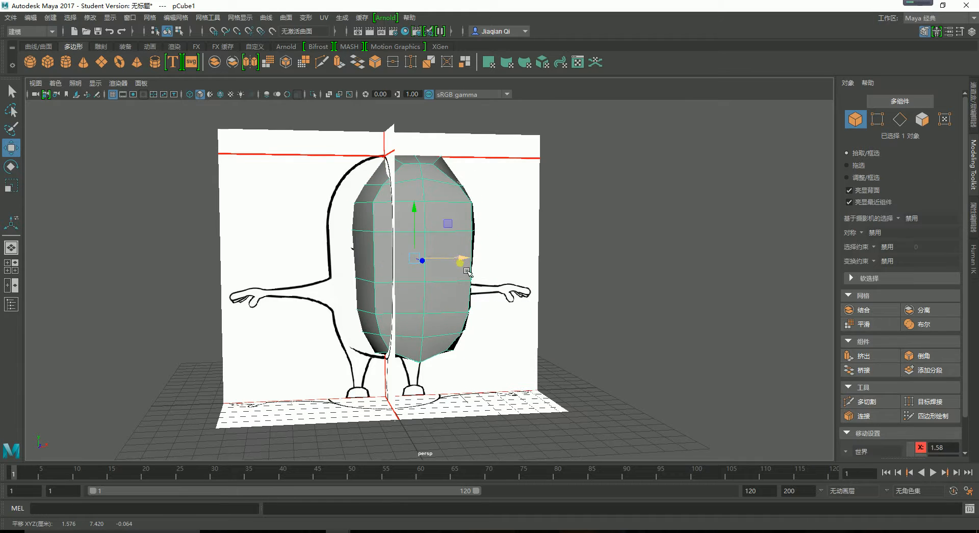
key(ctrl+z)
alt+drag(280, 343, 511, 296)
drag(441, 267, 488, 347)
key(ctrl+z)
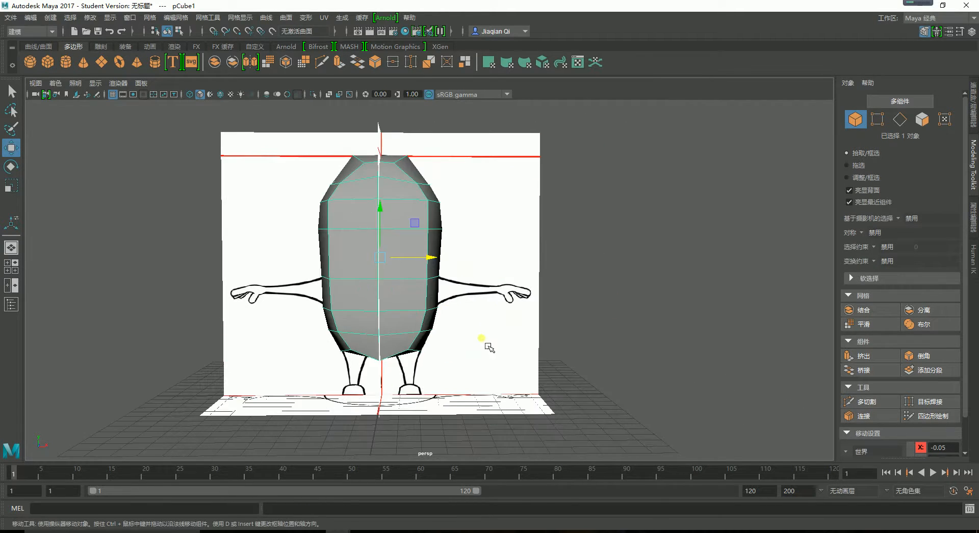
Step: In the front view, select the two front faces covering the mouth and extrude them
key(space)
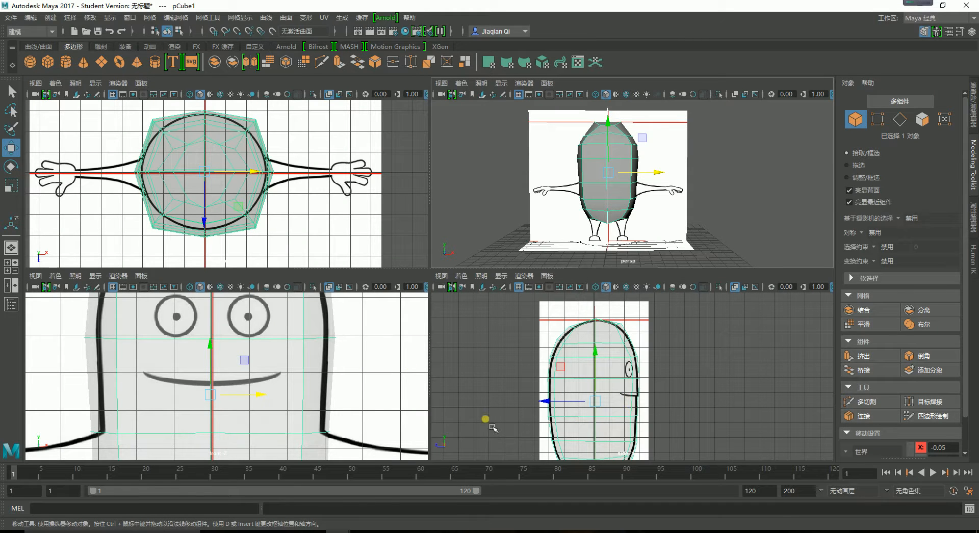
key(space)
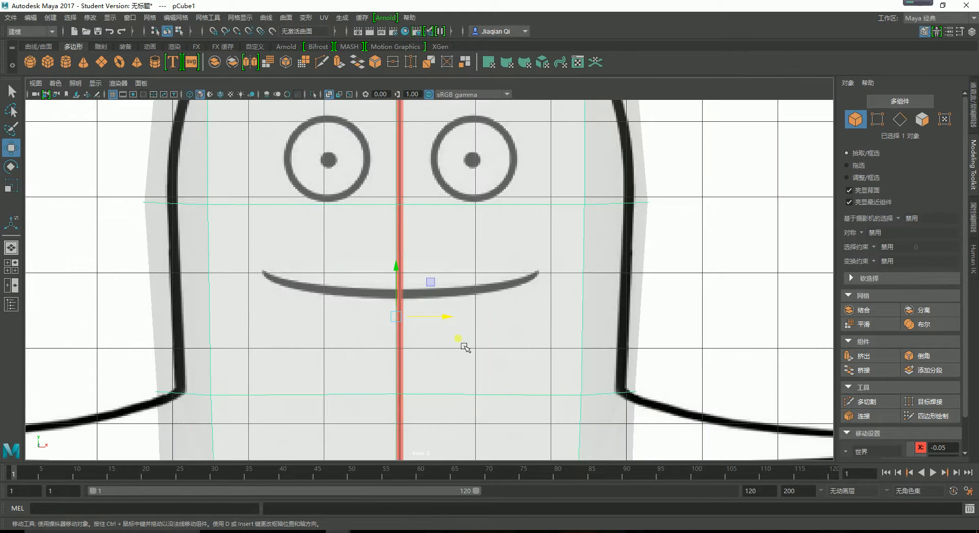
scroll(462, 341, down, 5)
alt+drag(539, 365, 451, 375)
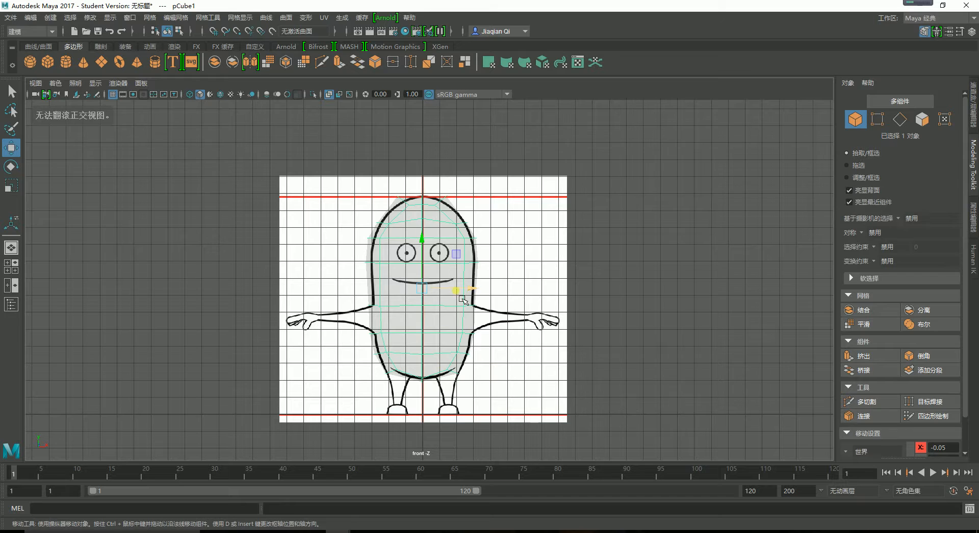
right_drag(425, 246, 424, 275)
click(399, 285)
shift+click(448, 277)
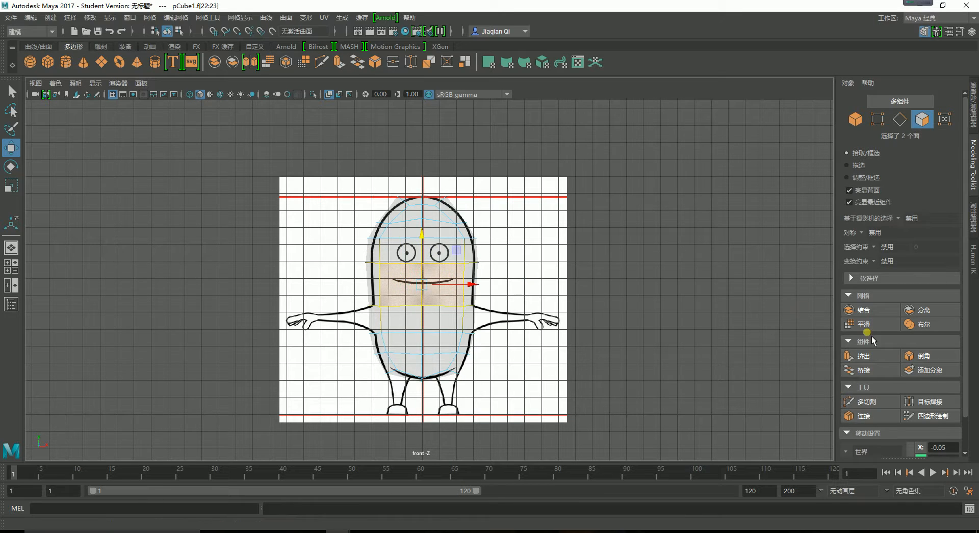
click(883, 356)
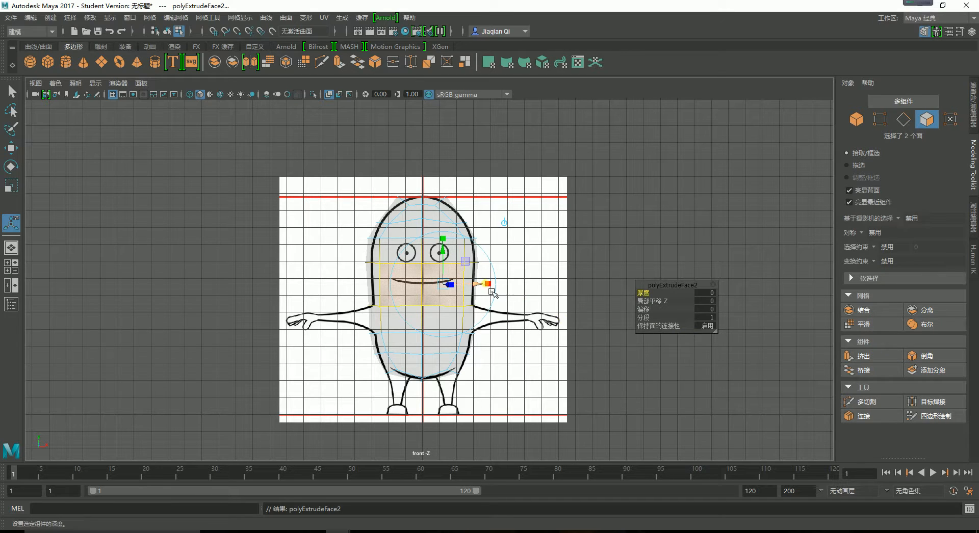
Step: Scale the extruded faces down to a thin strip and align it with the reference mouth line
drag(483, 286, 475, 296)
mouse_move(443, 240)
mouse_down()
mouse_move(447, 284)
mouse_move(449, 255)
mouse_up()
key(f)
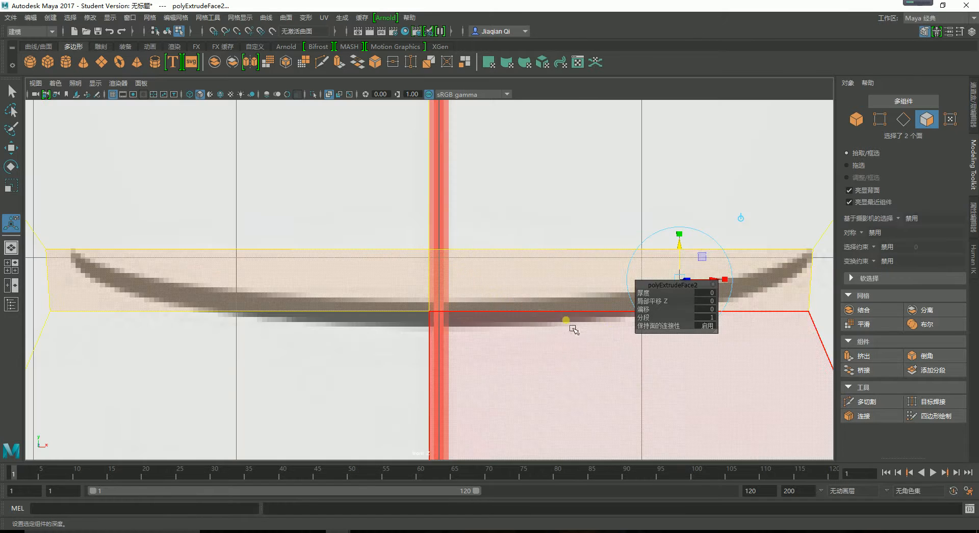
alt+right_drag(573, 328, 505, 342)
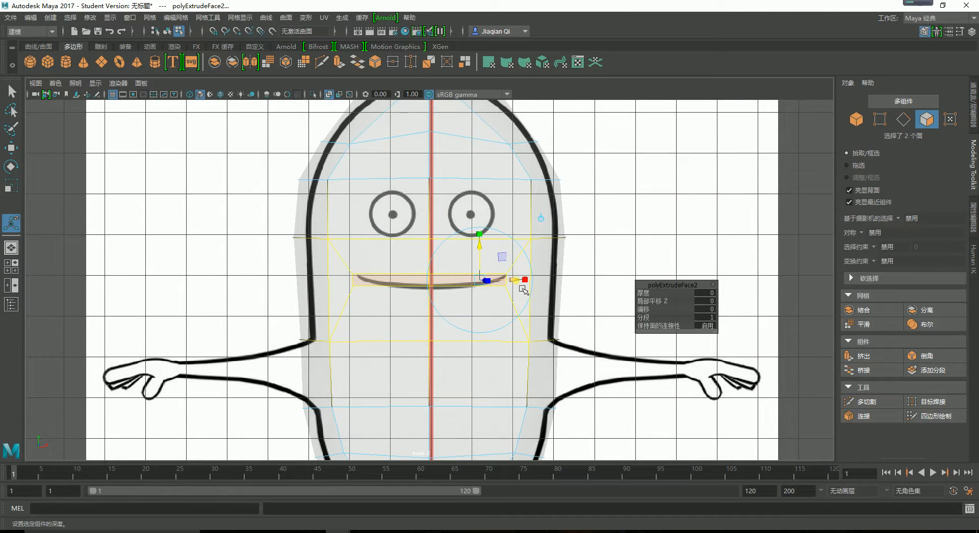
drag(487, 251, 485, 245)
Step: Set the mouth extrusion's divisions to 3
click(711, 318)
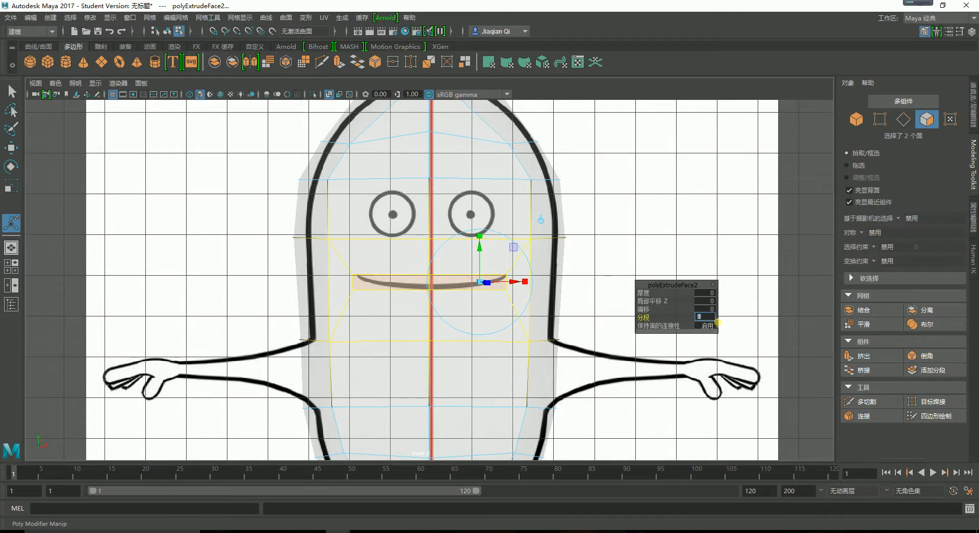
text(3)
key(Return)
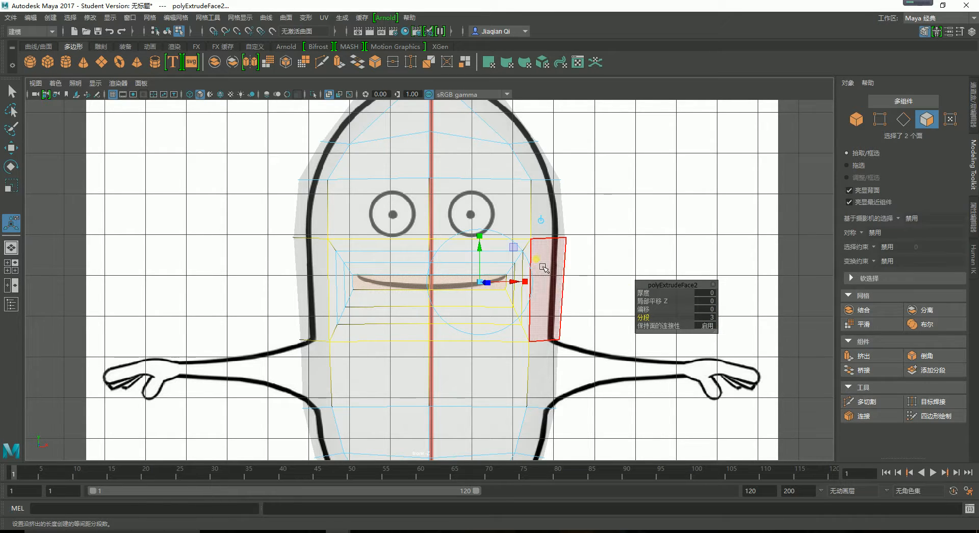
Step: In the side view, move the extruded mouth faces along local Z by about 0.123
key(space)
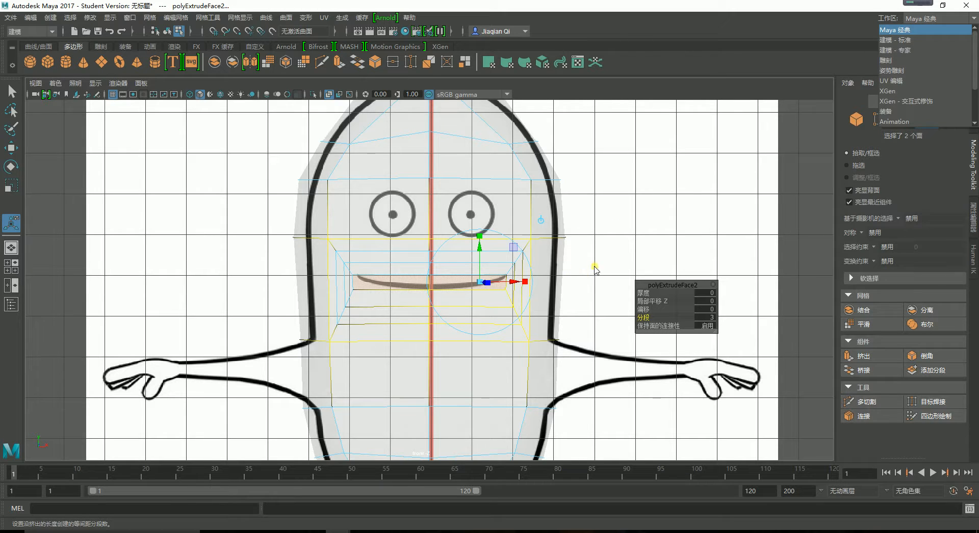
click(190, 254)
click(11, 266)
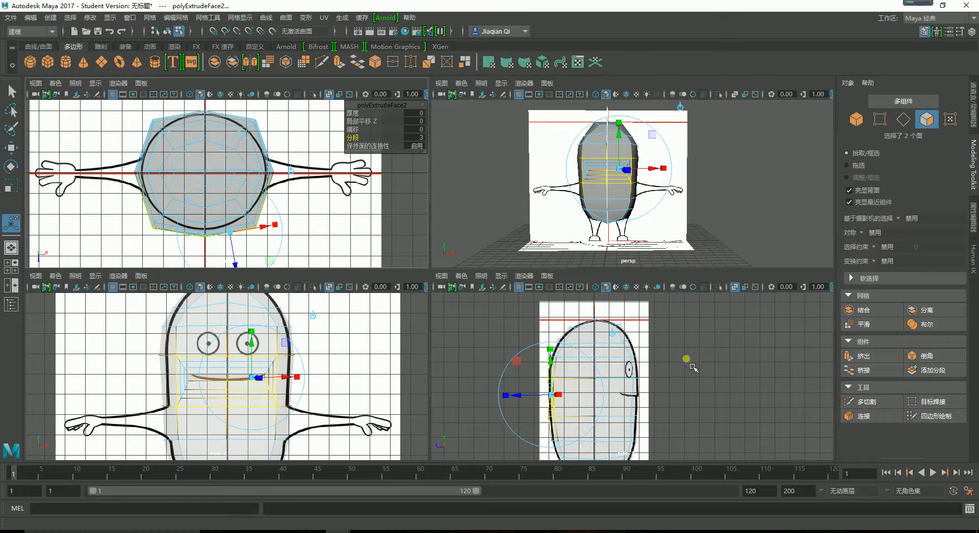
key(space)
key(f)
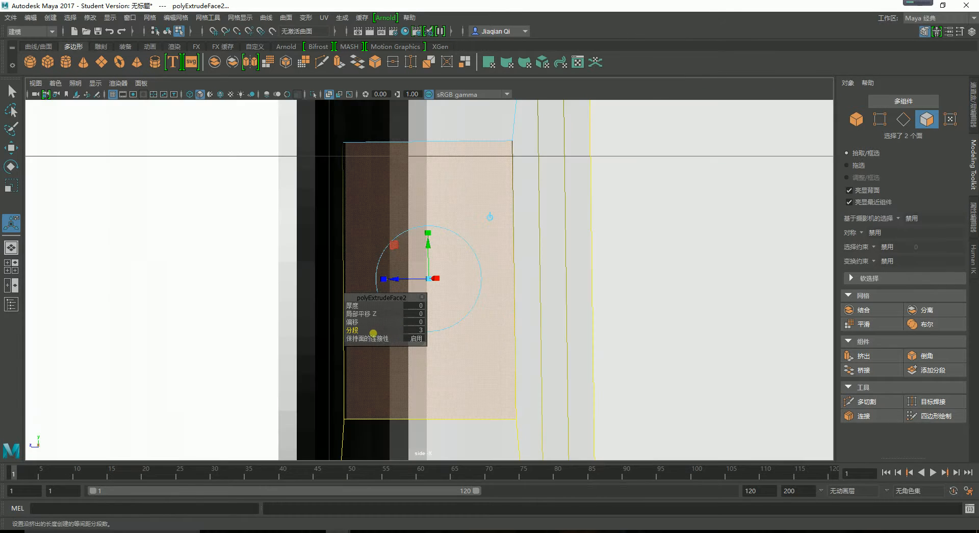
scroll(373, 334, down, 5)
scroll(498, 301, up, 4)
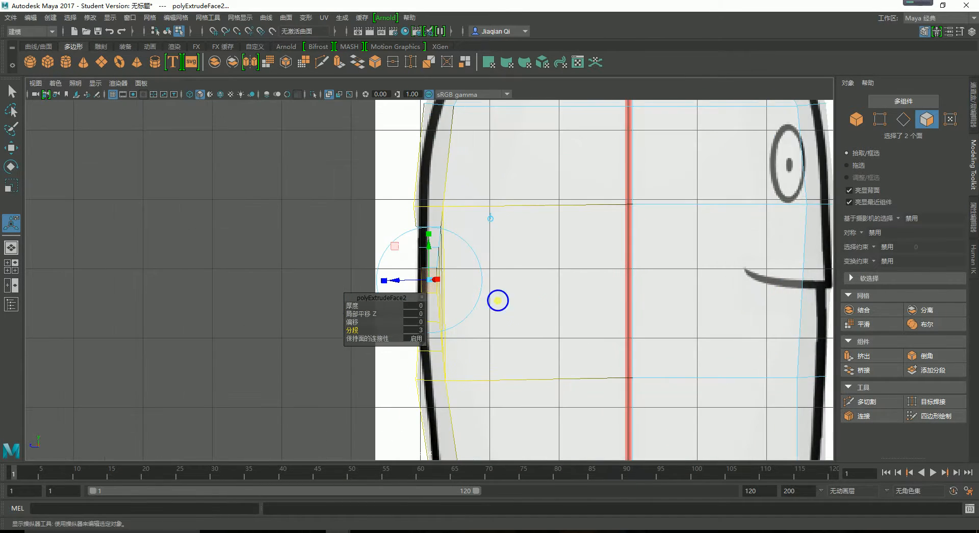
scroll(497, 301, up, 2)
drag(401, 285, 388, 287)
Step: Deselect the mouth faces, return to the front view and select the whole body in object mode
key(space)
key(space)
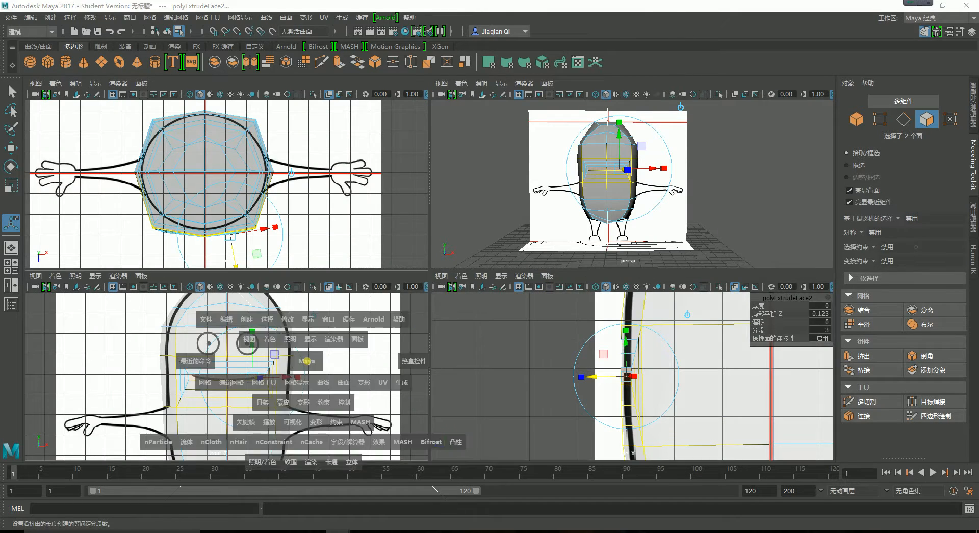
click(676, 303)
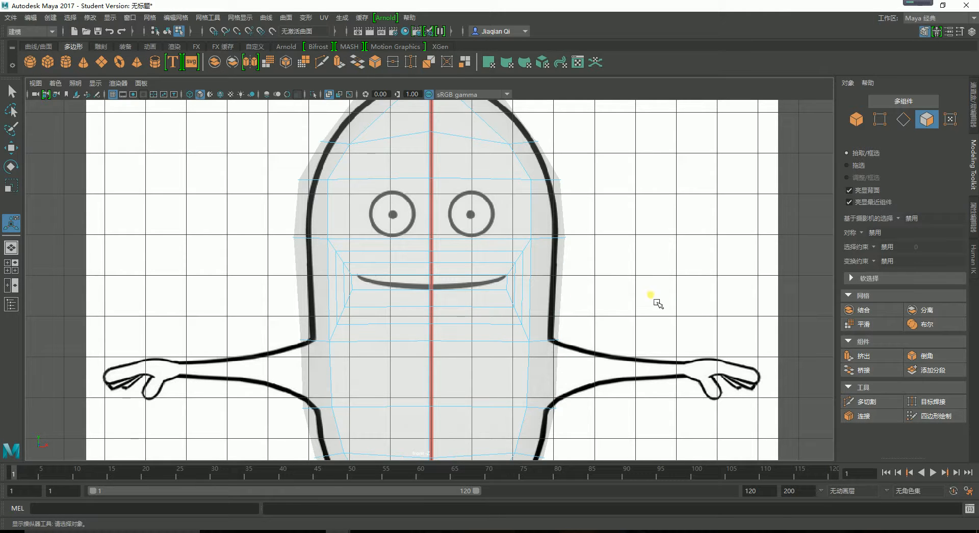
click(553, 291)
key(space)
key(space)
key(space)
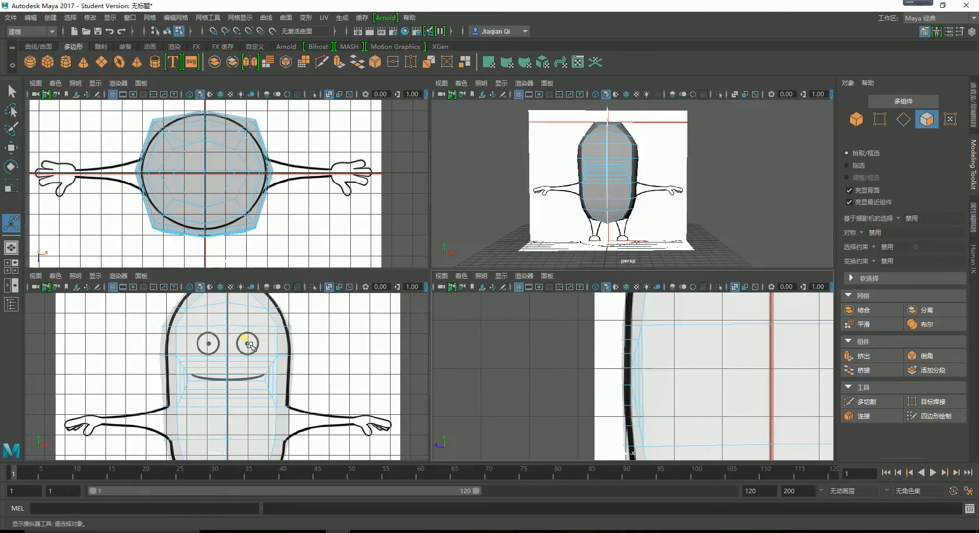
key(space)
click(367, 298)
right_drag(420, 246, 484, 251)
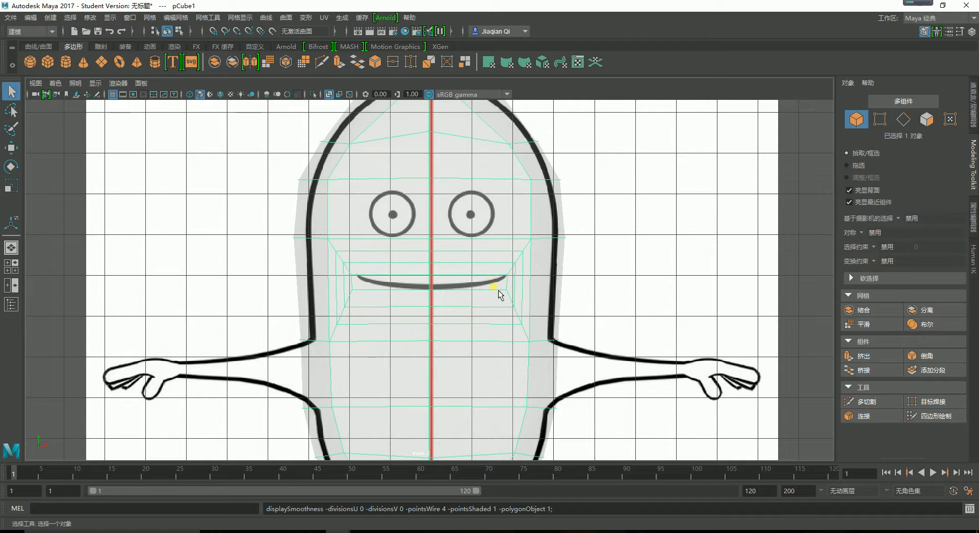
Step: Rewatch the mouth tutorial passage in the browser, and return to Maya and switch the body mesh to vertex selection
key(alt+Tab)
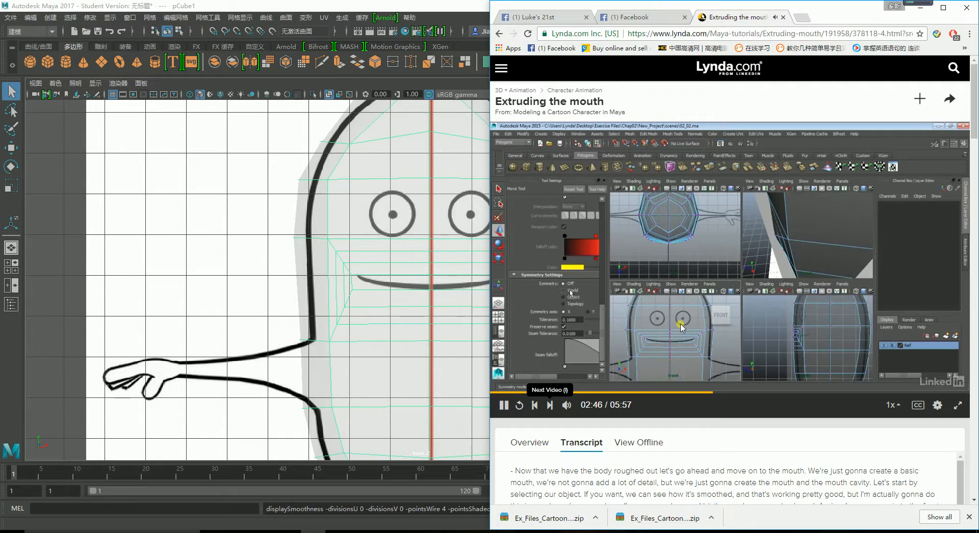
key(Left)
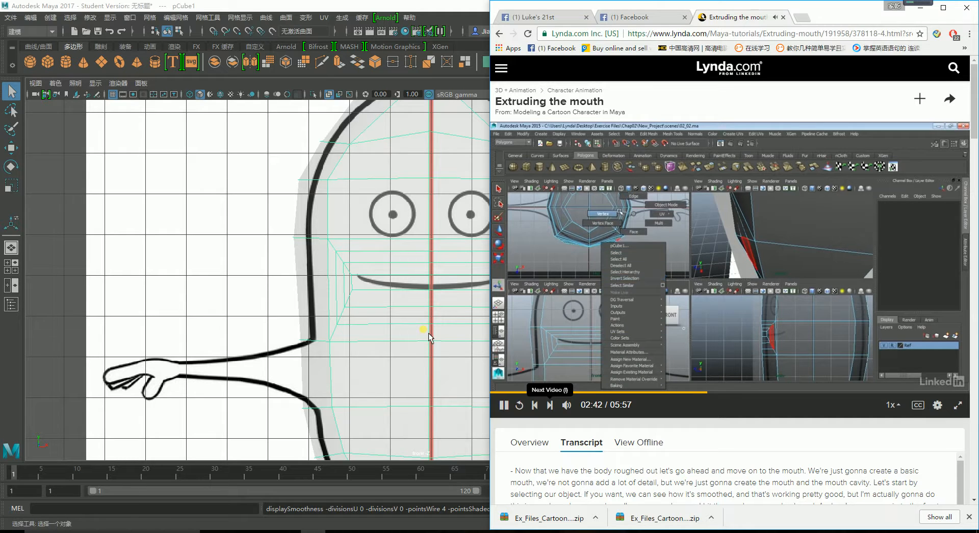
click(386, 286)
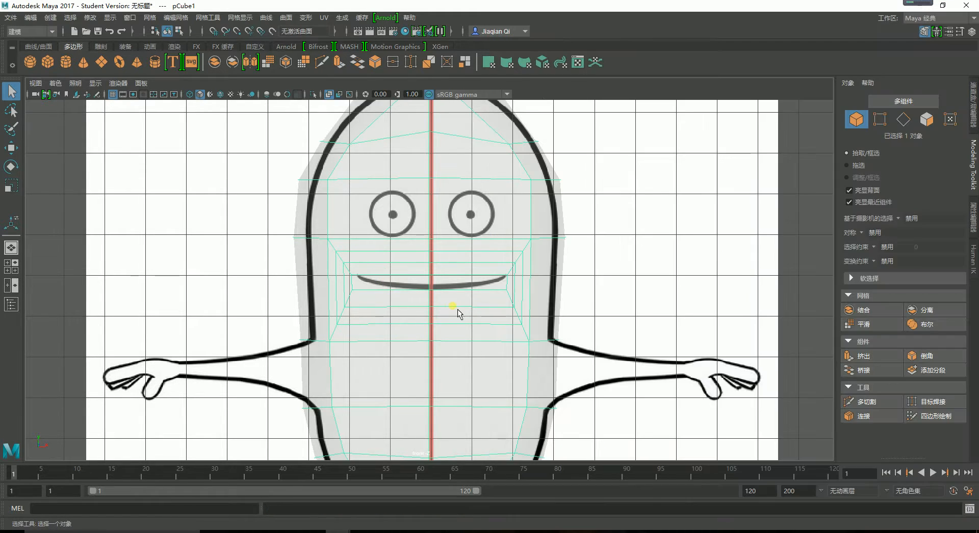
key(ctrl+a)
right_drag(419, 285, 390, 247)
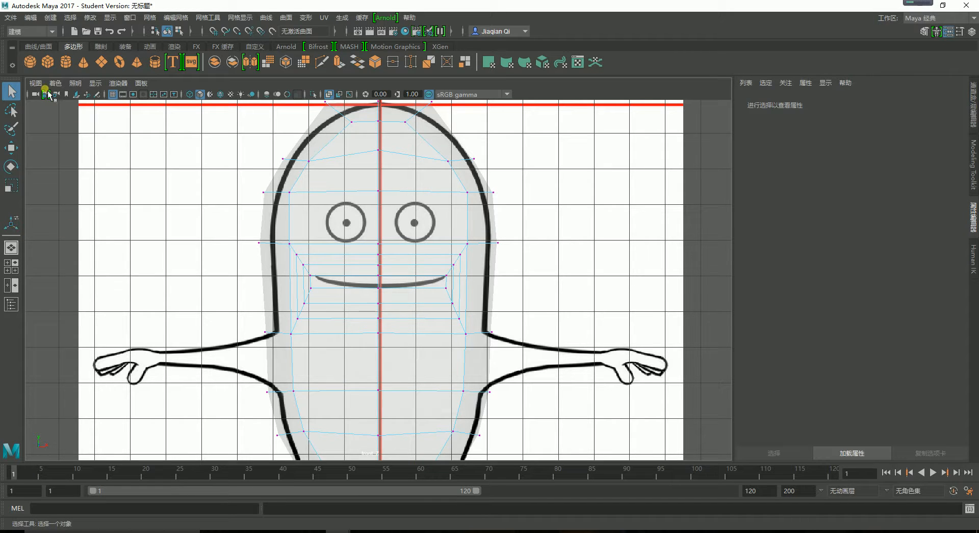
Step: Set the Move tool's symmetry to World X, using the tutorial video as reference, and minimise the tool settings
double_click(14, 153)
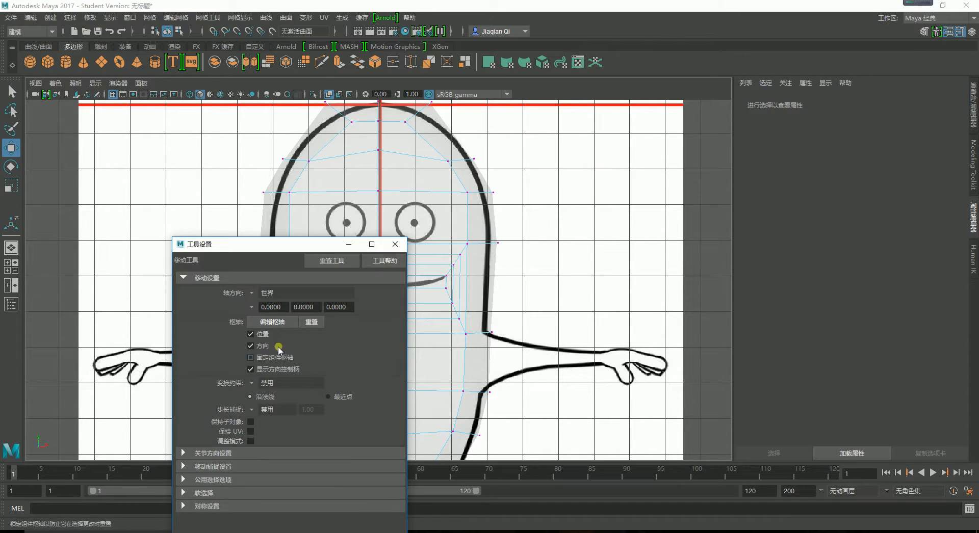
click(219, 507)
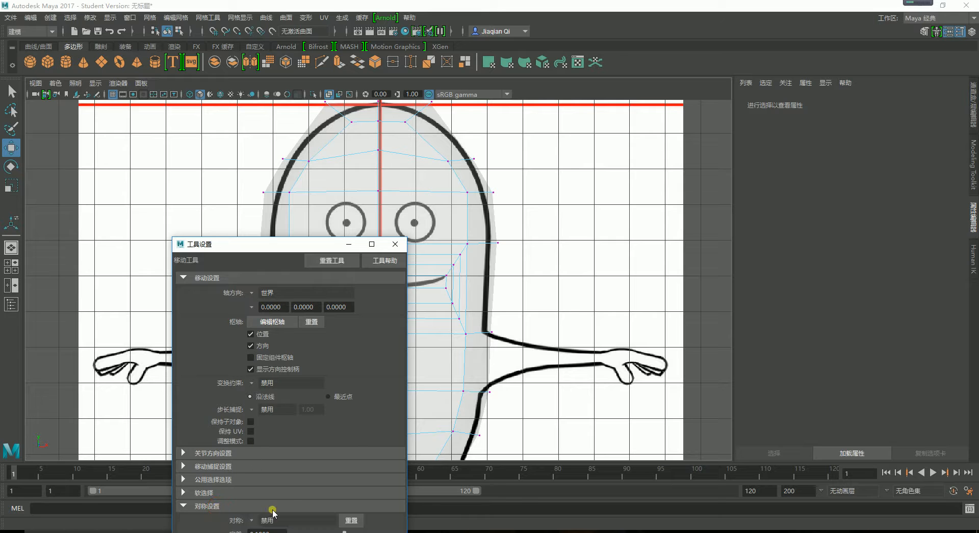
key(alt+Tab)
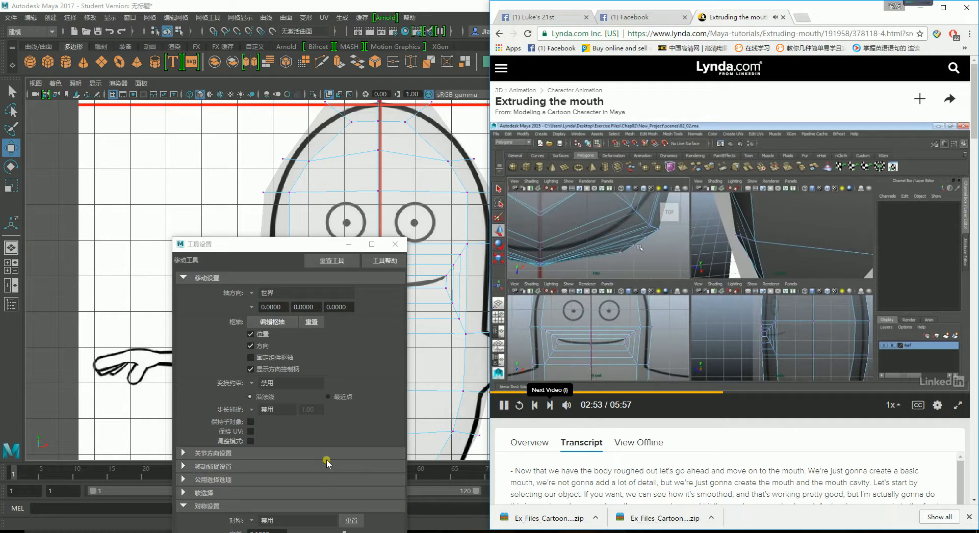
click(259, 521)
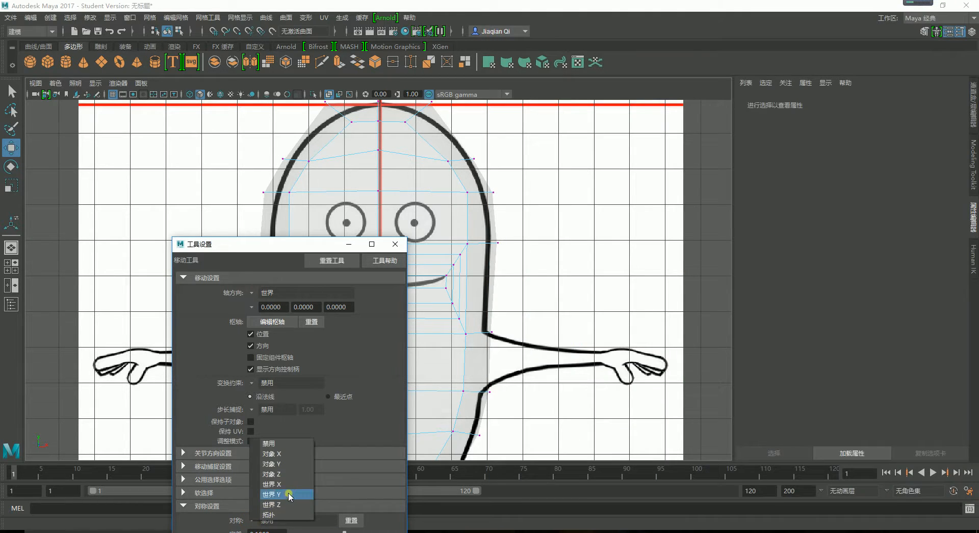
key(alt+Tab)
key(Left)
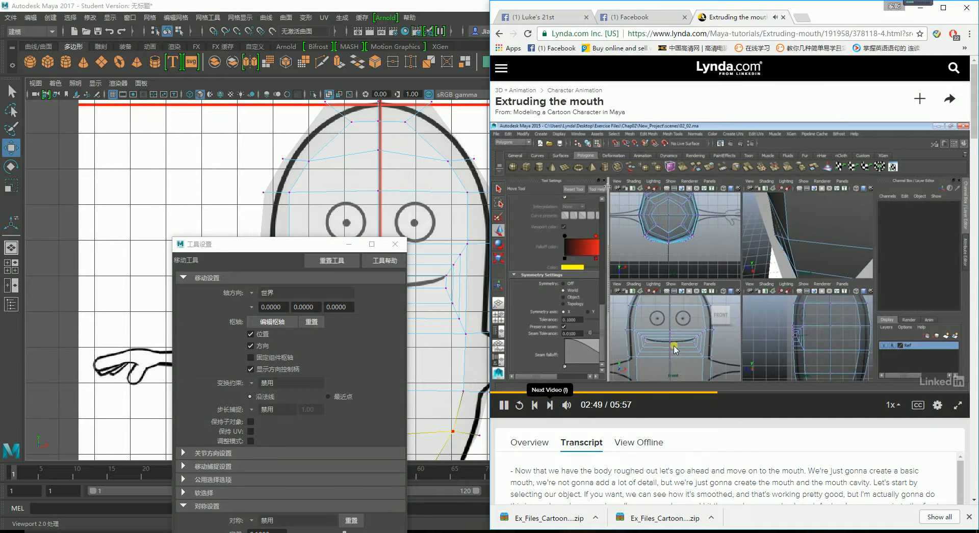
click(254, 521)
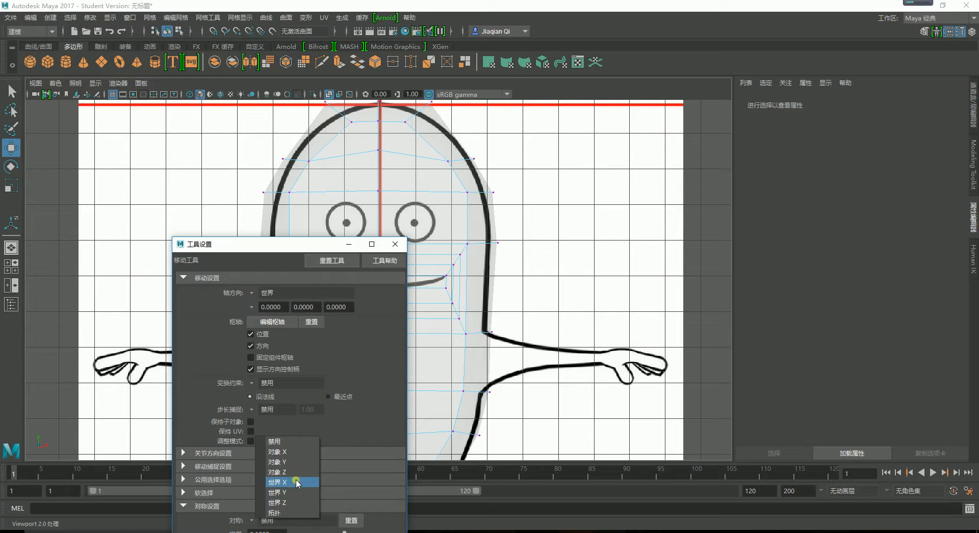
click(276, 482)
click(349, 244)
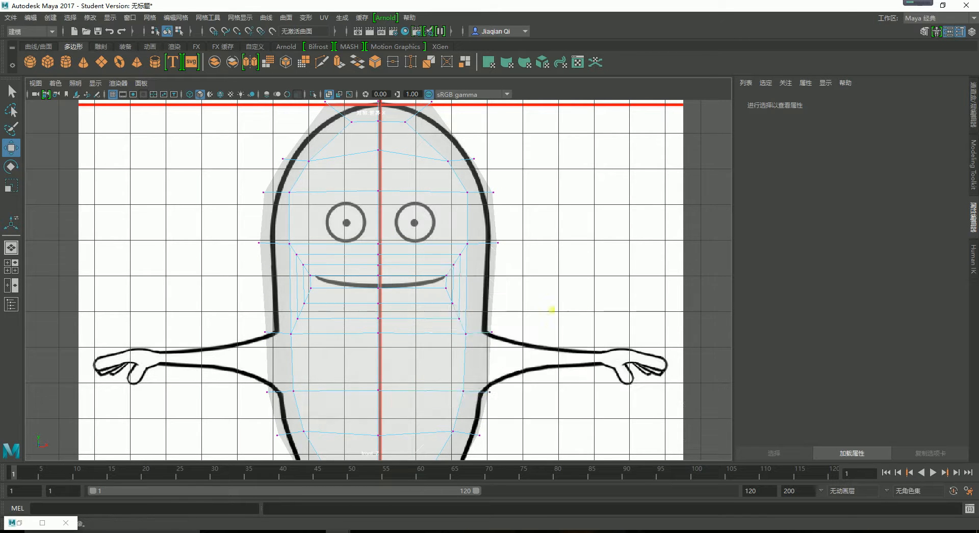
Step: Examine the body's front edge in the top view and review how the tutorial adjusts the mouth-corner vertices
key(space)
key(alt+Tab)
key(alt+Tab)
key(space)
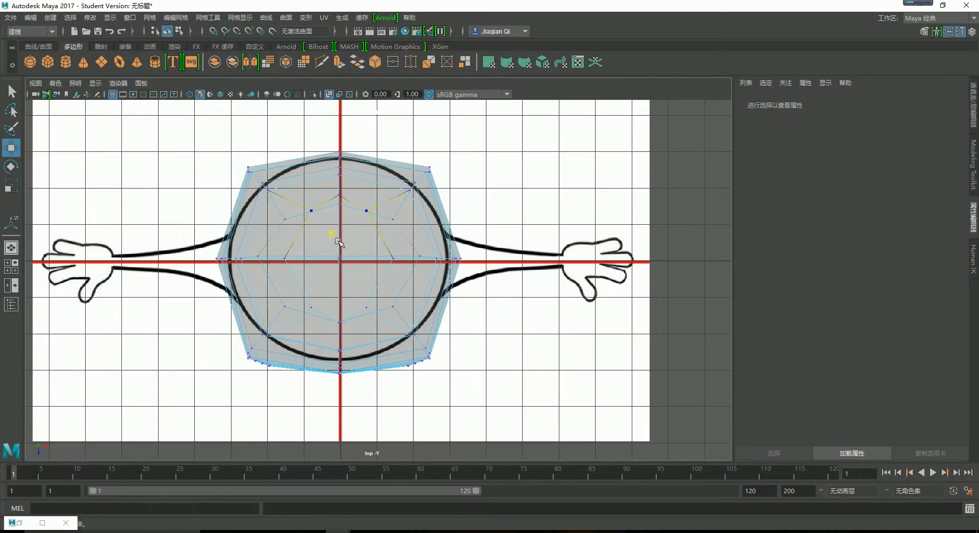
scroll(529, 357, up, 3)
alt+middle_drag(530, 359, 529, 256)
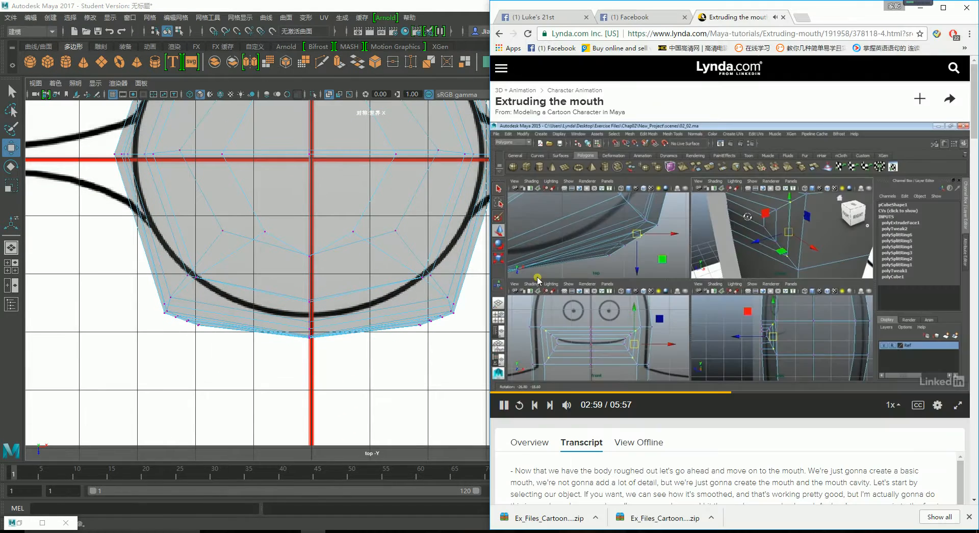
key(alt+Tab)
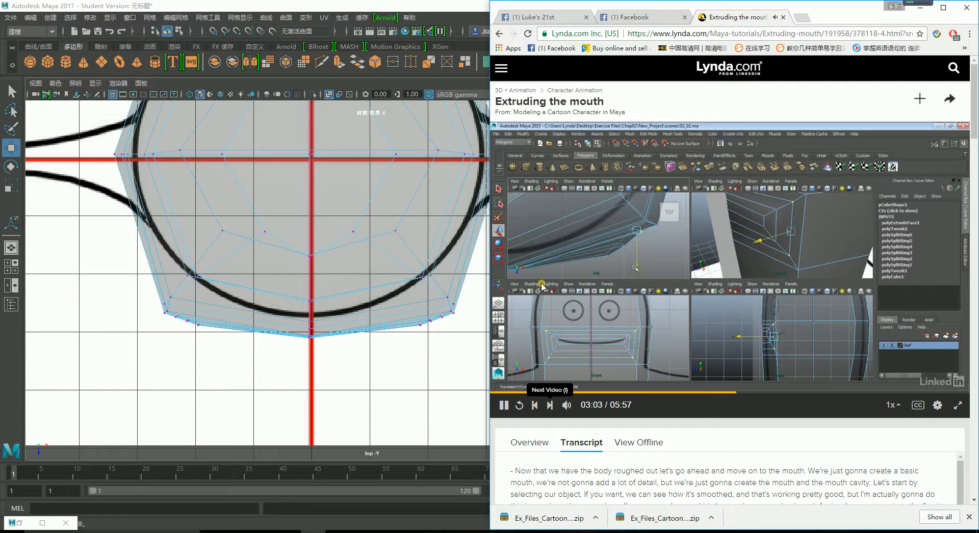
click(540, 289)
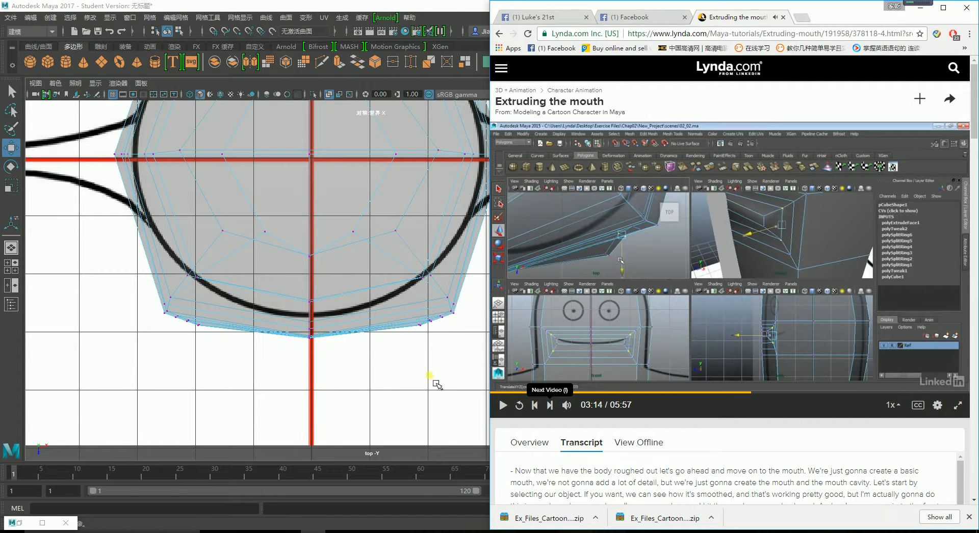
key(alt+Tab)
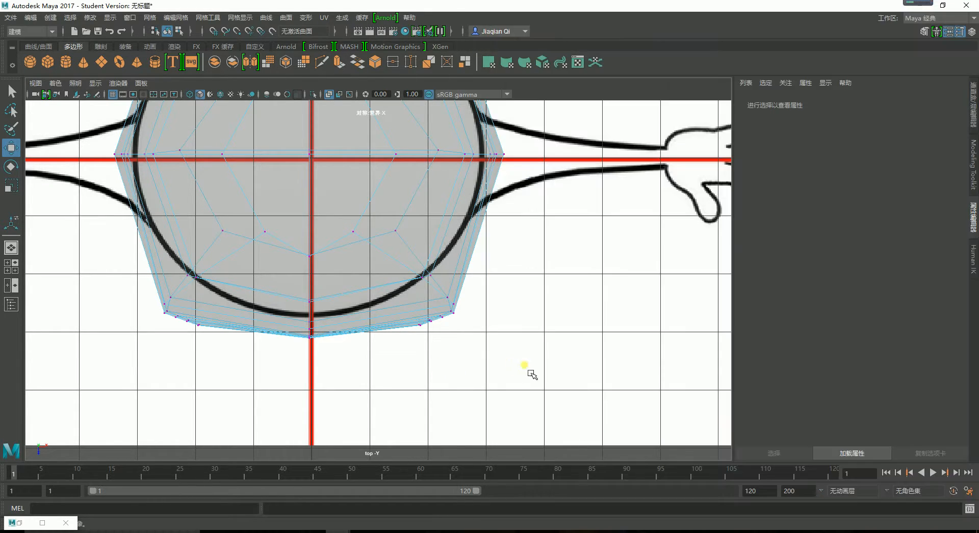
Step: Show the four-view layout and frame the mouth's outer corner in the top and perspective views
key(space)
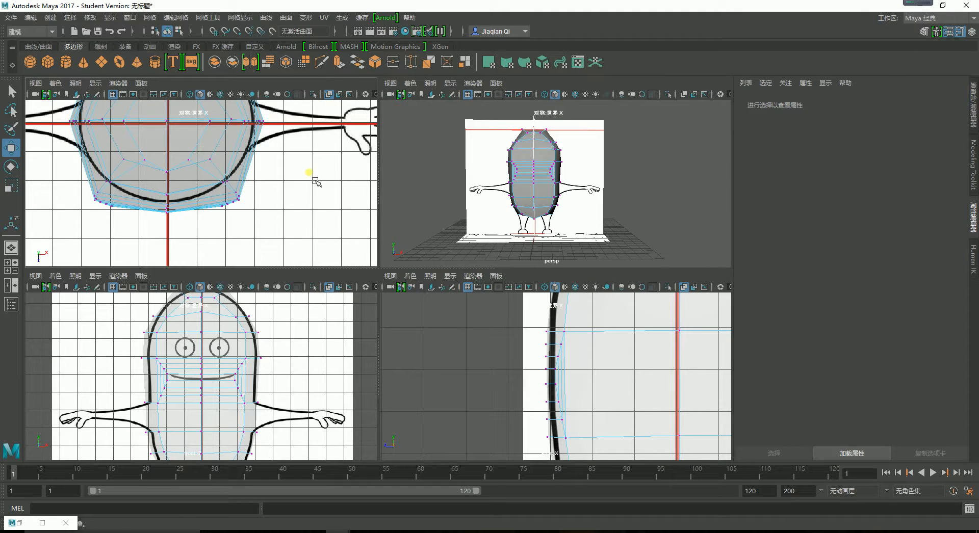
alt+middle_drag(305, 202, 344, 227)
alt+right_drag(233, 212, 311, 212)
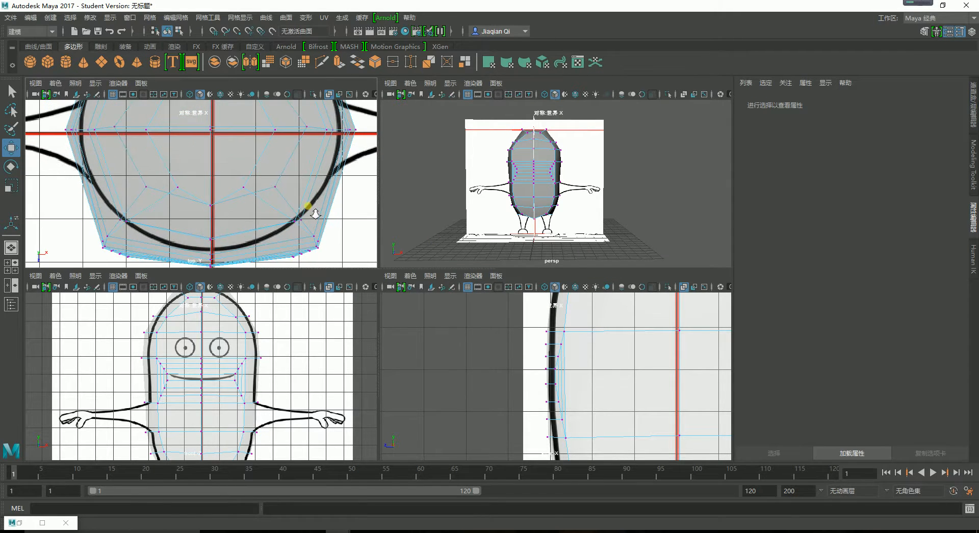
alt+right_drag(449, 196, 774, 186)
alt+drag(623, 218, 592, 196)
alt+right_drag(592, 196, 566, 206)
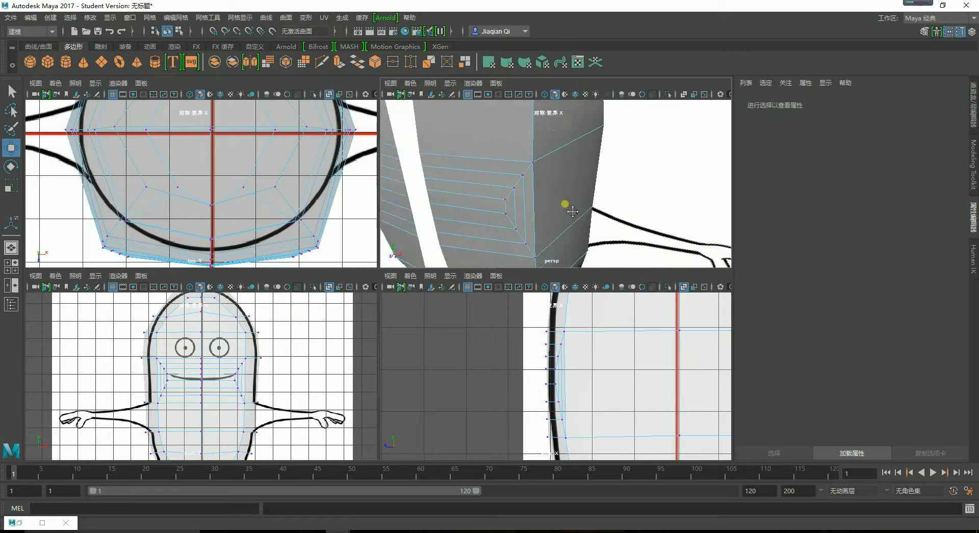
alt+middle_drag(566, 206, 581, 198)
double_click(327, 257)
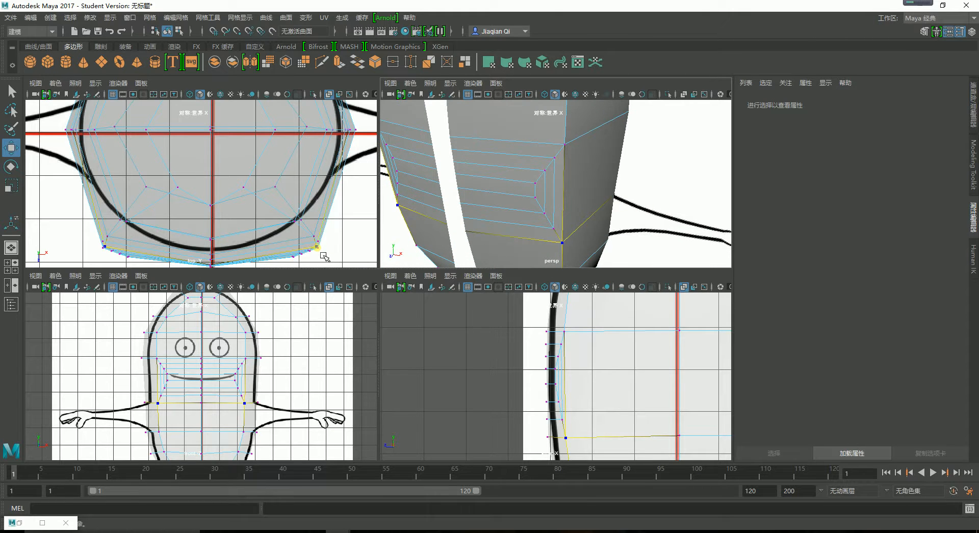
alt+right_drag(290, 244, 326, 240)
alt+middle_drag(327, 240, 282, 161)
alt+right_drag(245, 210, 324, 223)
Step: Select the outer corner vertex below the mouth in the top view and nudge it slightly outward along X
double_click(334, 193)
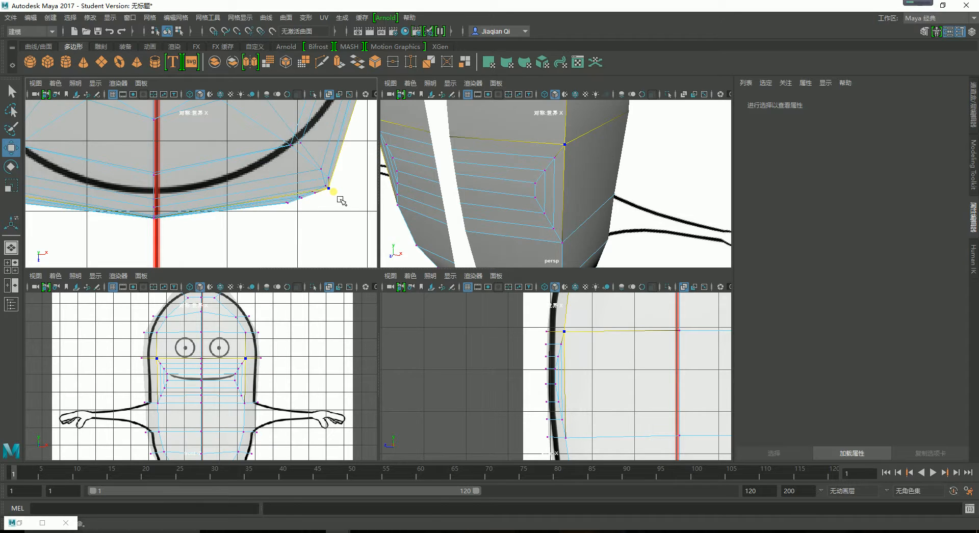
double_click(329, 191)
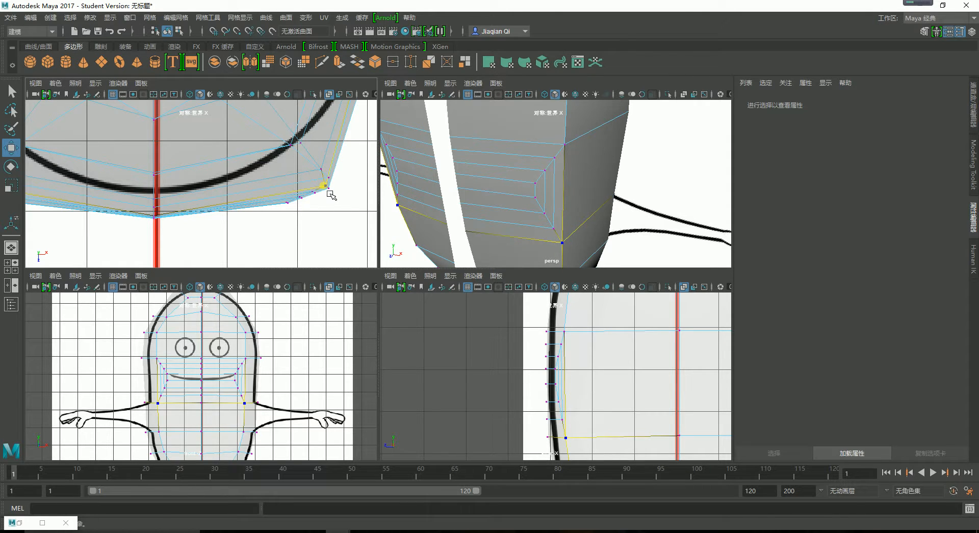
double_click(334, 200)
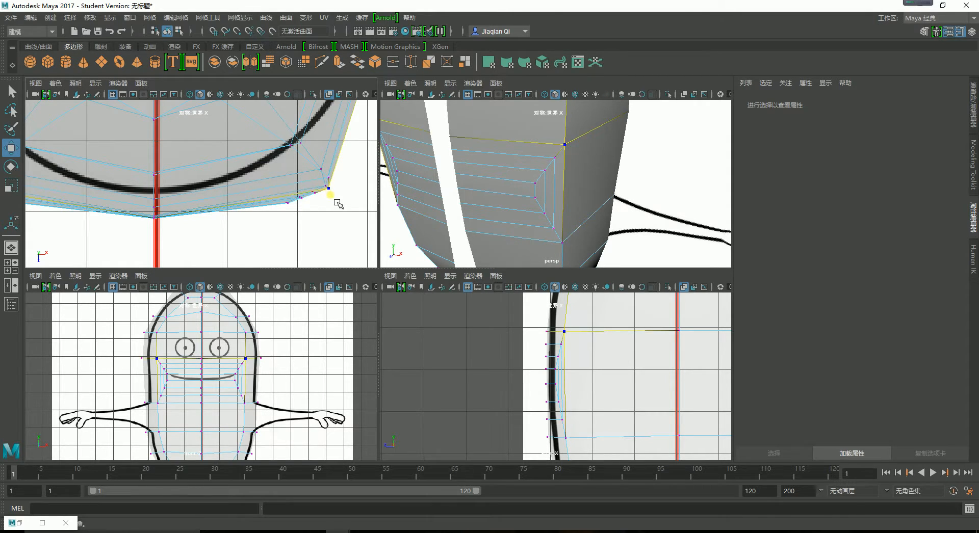
double_click(328, 193)
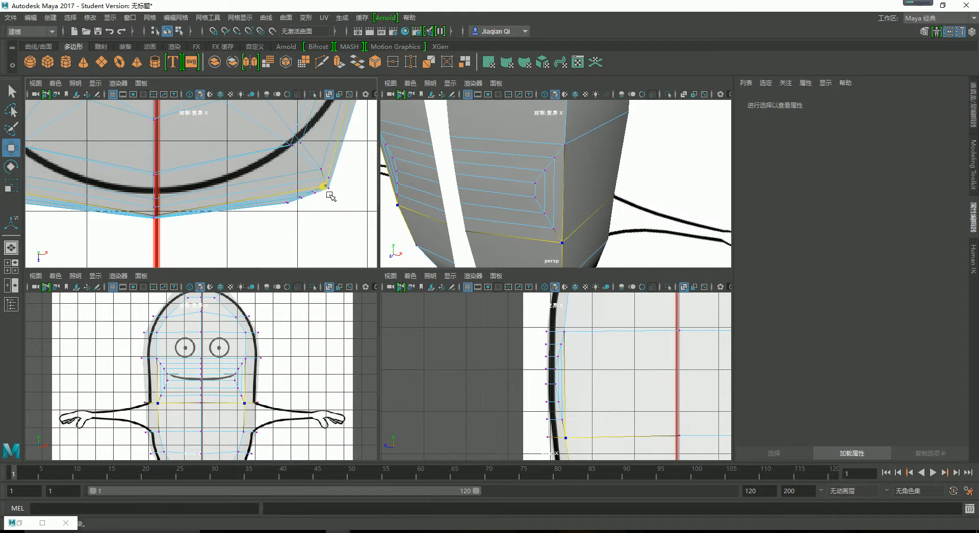
click(327, 192)
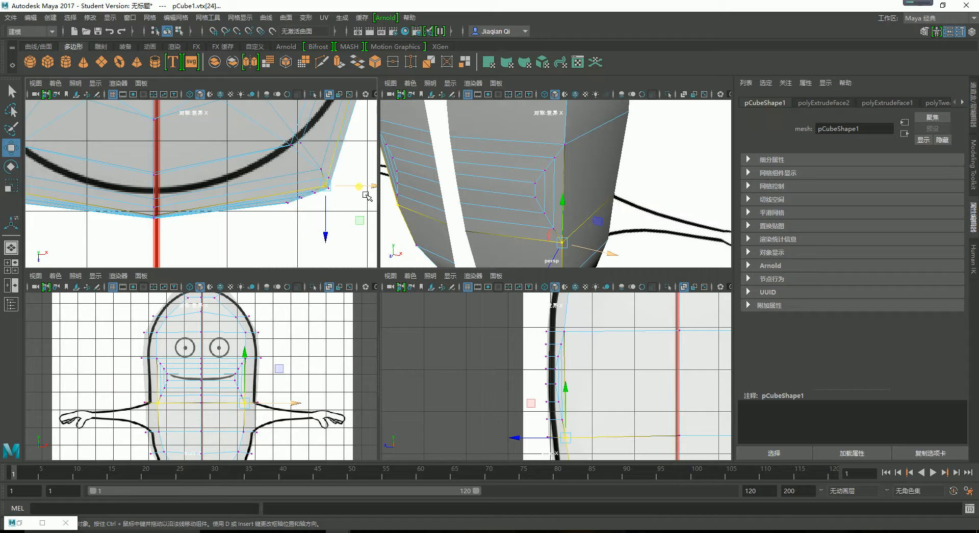
drag(363, 193, 362, 189)
drag(329, 224, 289, 243)
Step: In the top view, move the inner mouth-corner ring vertices back along Z into a straight line with the body's front edge
click(325, 218)
click(315, 194)
click(302, 201)
click(289, 203)
click(301, 200)
click(287, 200)
click(314, 195)
click(317, 200)
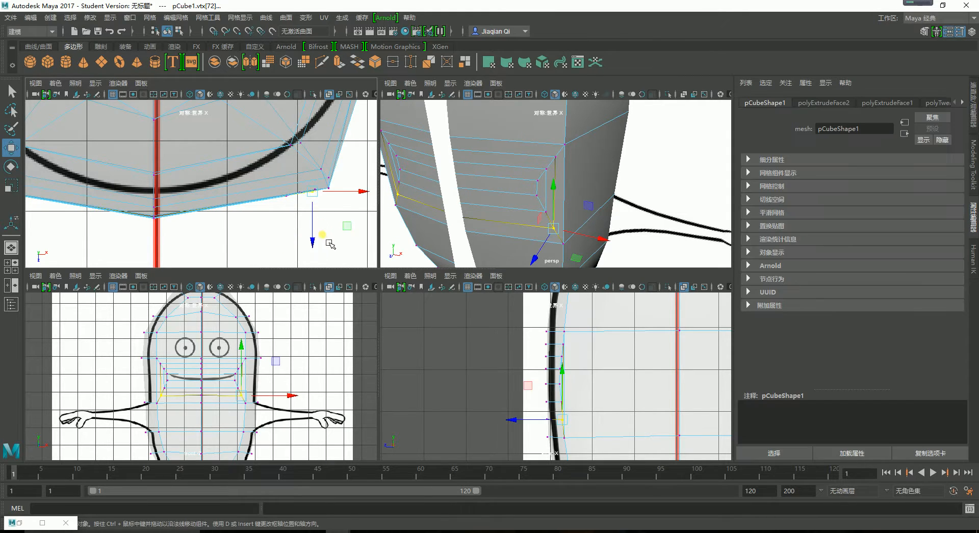
click(291, 232)
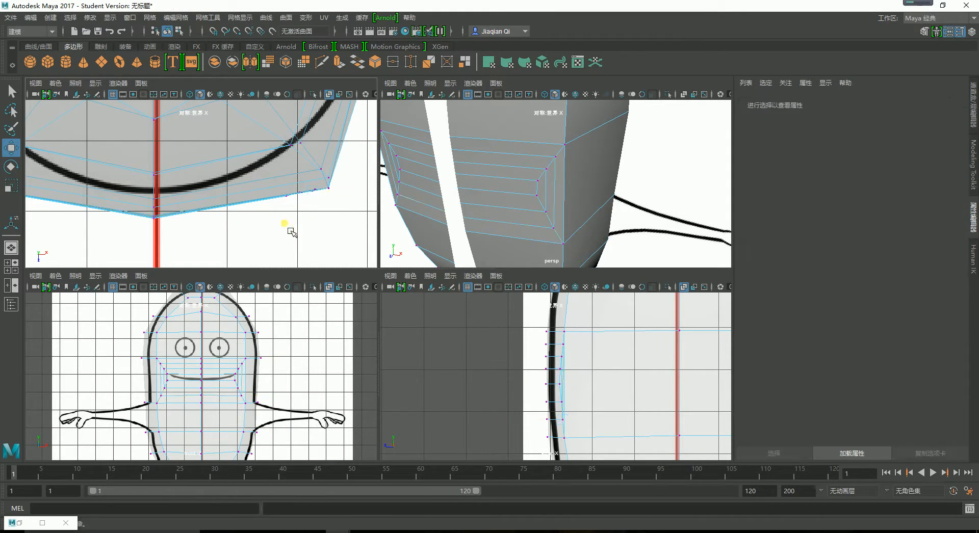
Step: Select the innermost mouth-corner vertex in the perspective view, fine-tune its depth along Z in the top view and deselect it
key(space)
key(space)
alt+drag(546, 250, 512, 194)
click(436, 149)
click(447, 138)
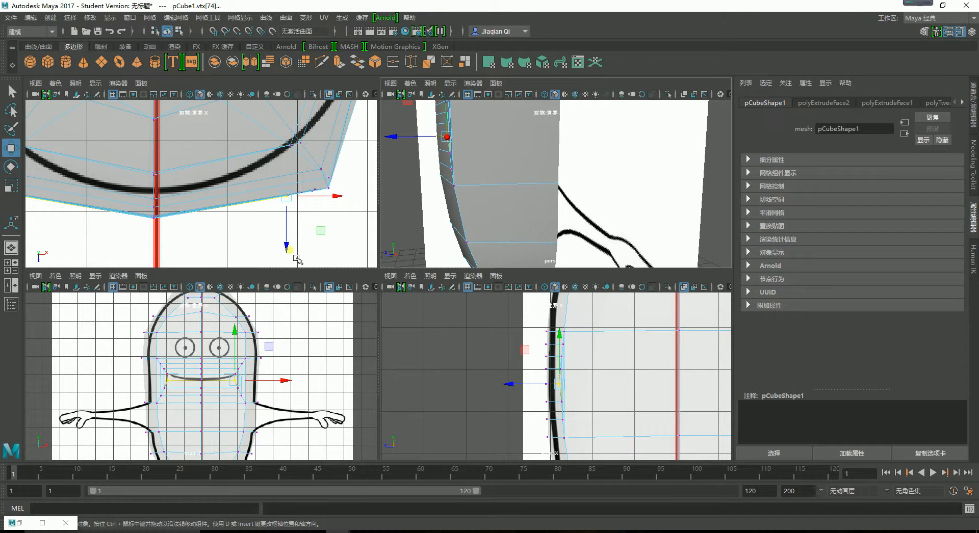
drag(293, 256, 292, 256)
alt+drag(494, 197, 482, 211)
click(400, 212)
Step: Watch the tutorial's next mouth passage and examine the adjusted mouth loops from below in the perspective view
key(alt+Tab)
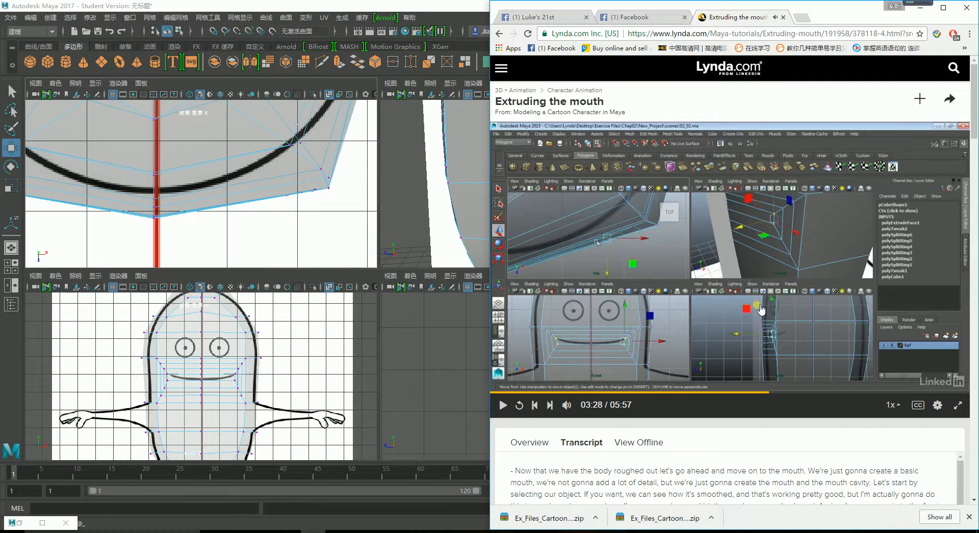
click(760, 309)
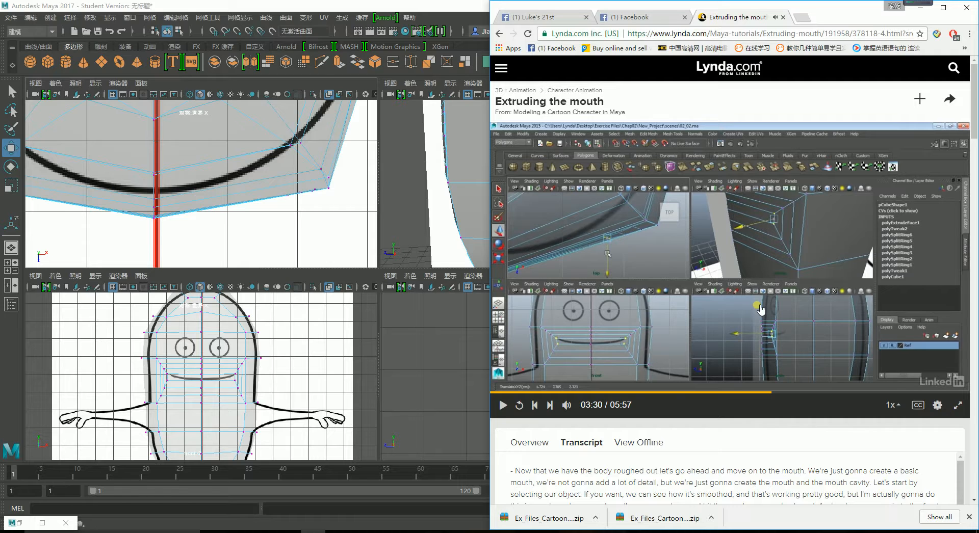
click(760, 309)
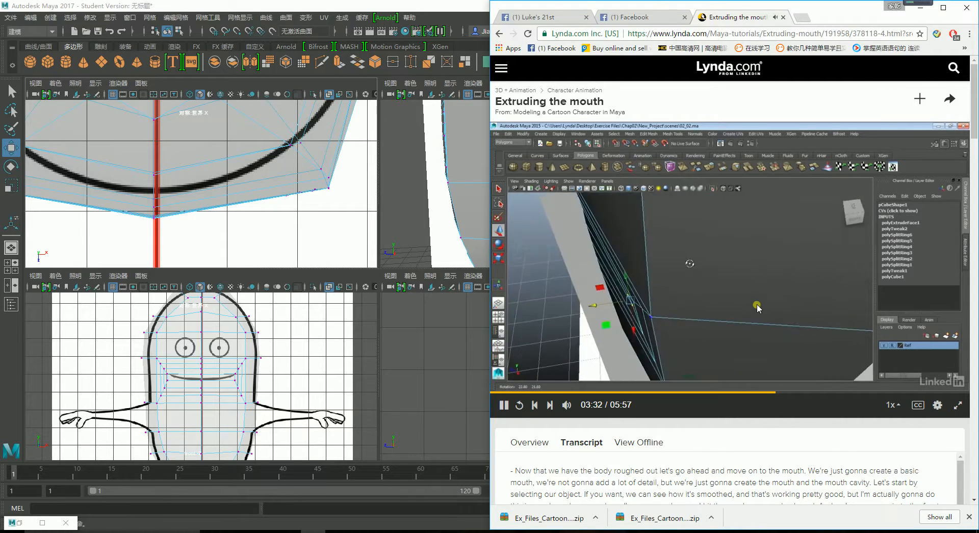
click(463, 192)
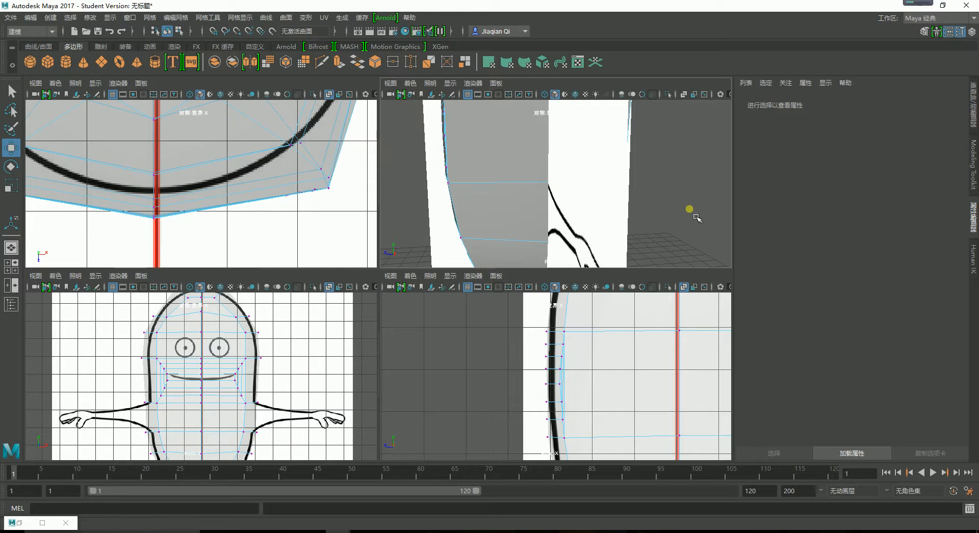
alt+drag(691, 212, 619, 168)
key(space)
key(space)
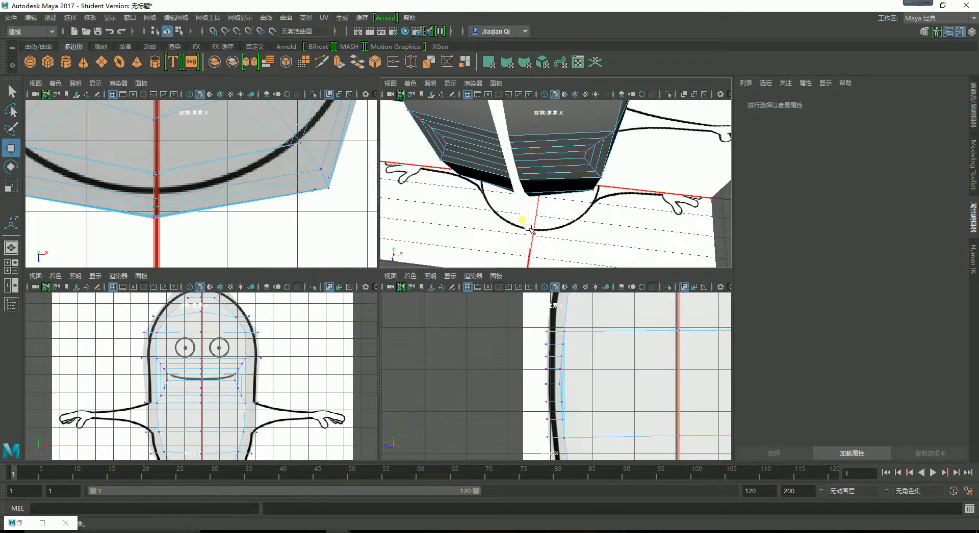
key(alt+Tab)
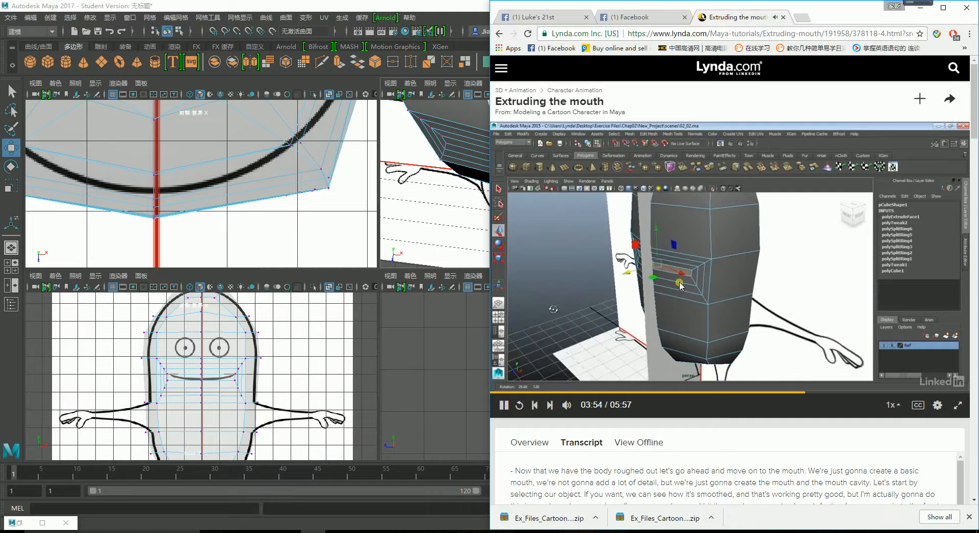
click(235, 209)
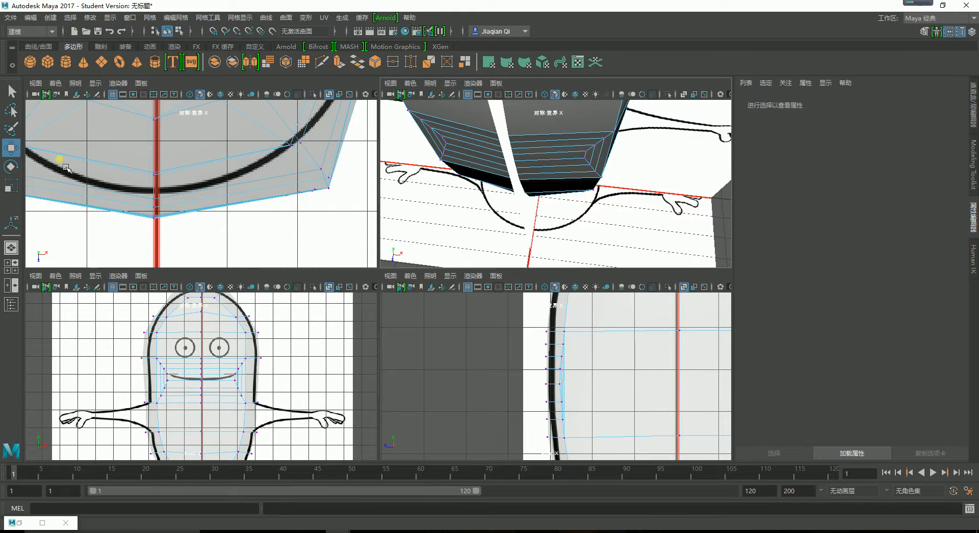
Step: Disable symmetry for the Move tool and close its tool settings
click(42, 525)
click(89, 280)
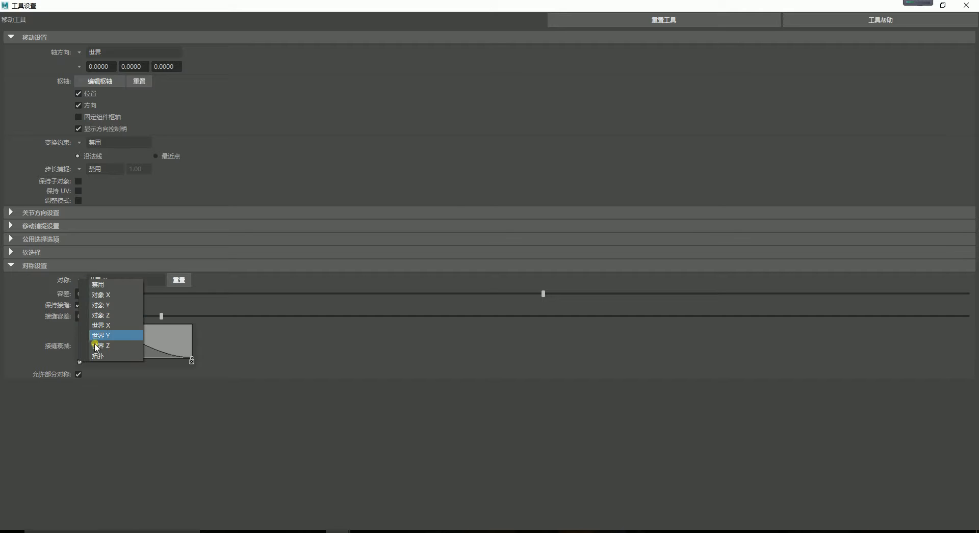
click(102, 287)
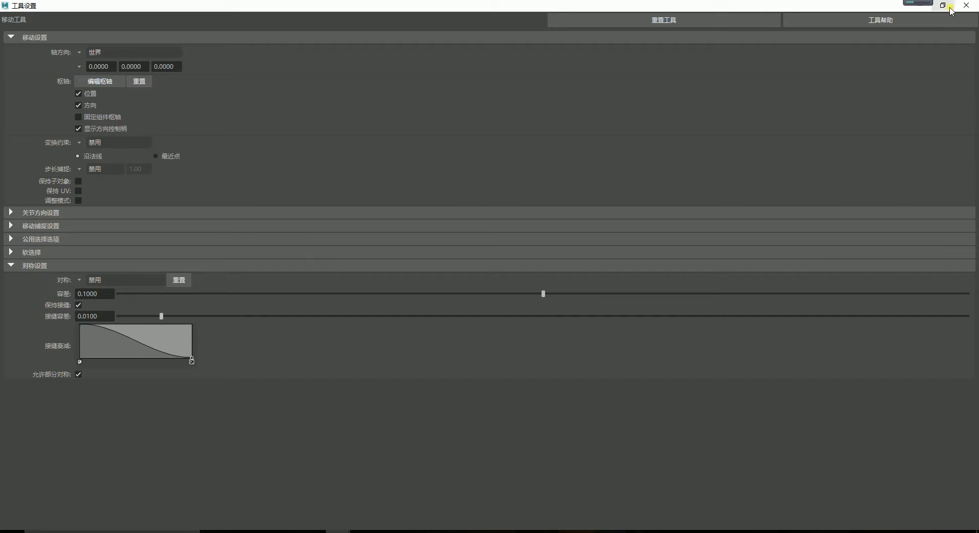
click(966, 5)
Step: Select the two innermost mouth faces in the front view and watch the tutorial's passage on the mouth cavity
right_drag(208, 390, 209, 276)
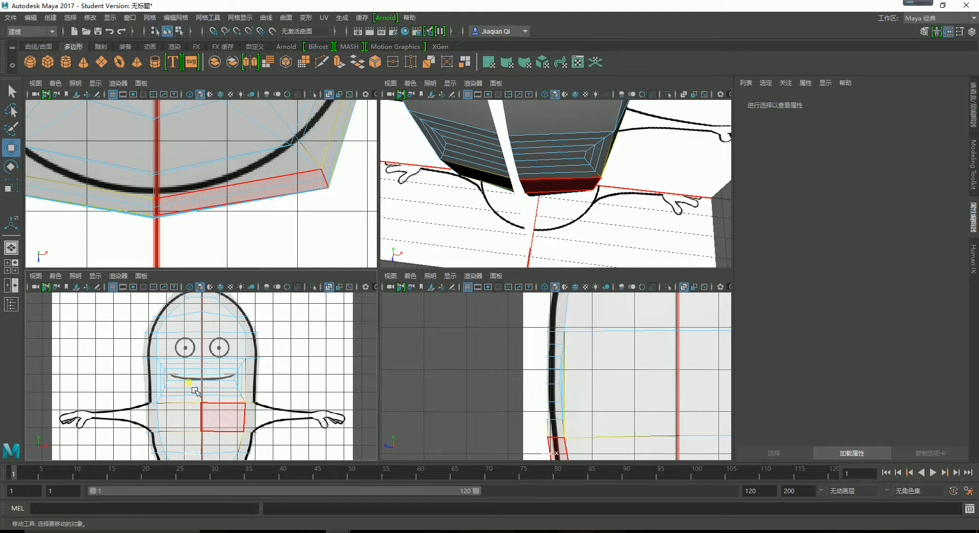
scroll(204, 384, up, 3)
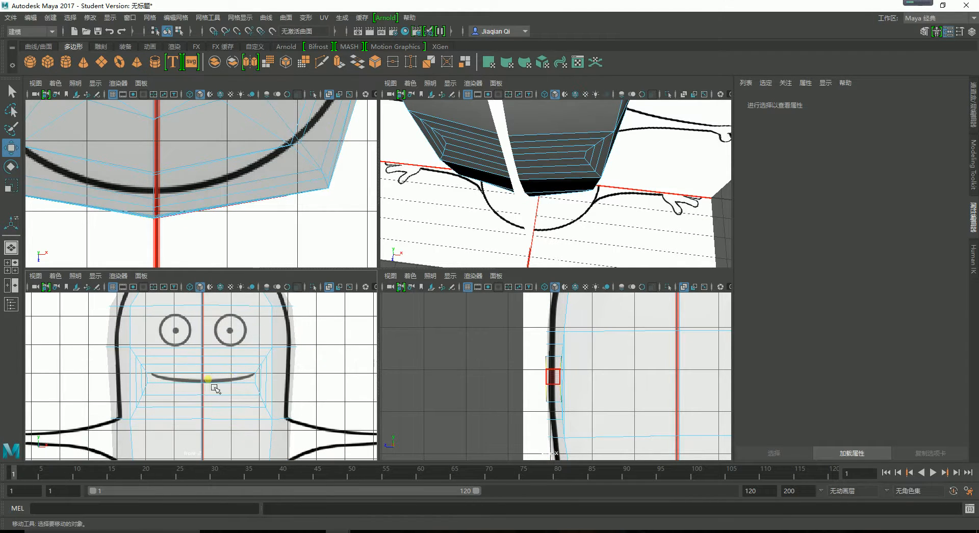
click(175, 378)
shift+click(246, 379)
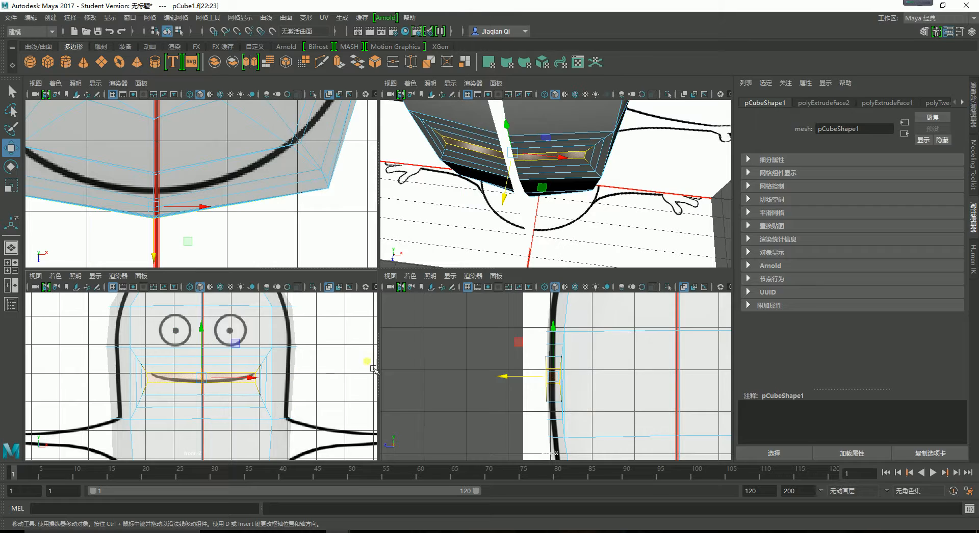
key(alt+Tab)
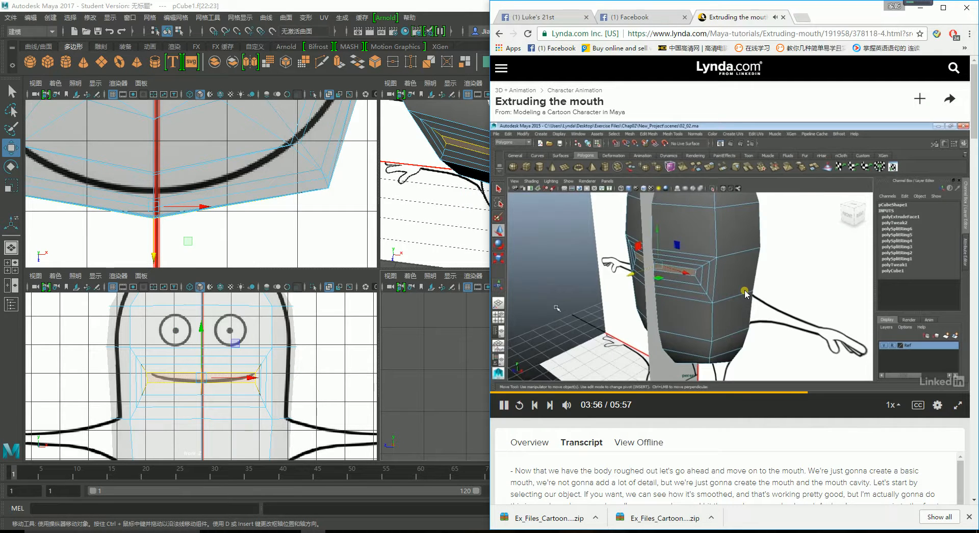
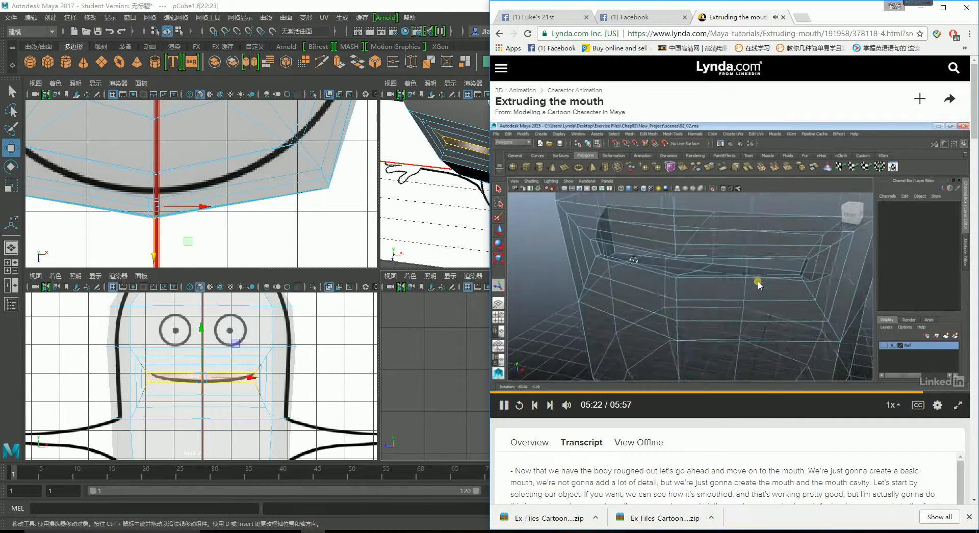
click(343, 406)
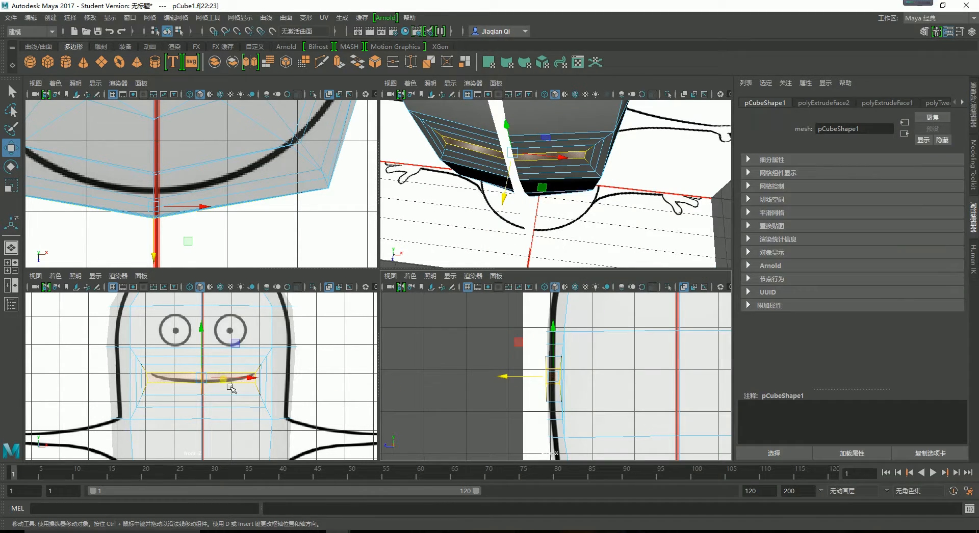
Step: Show the Modeling Toolkit and apply Extrude to the two selected mouth faces
key(space)
alt+drag(586, 339, 542, 338)
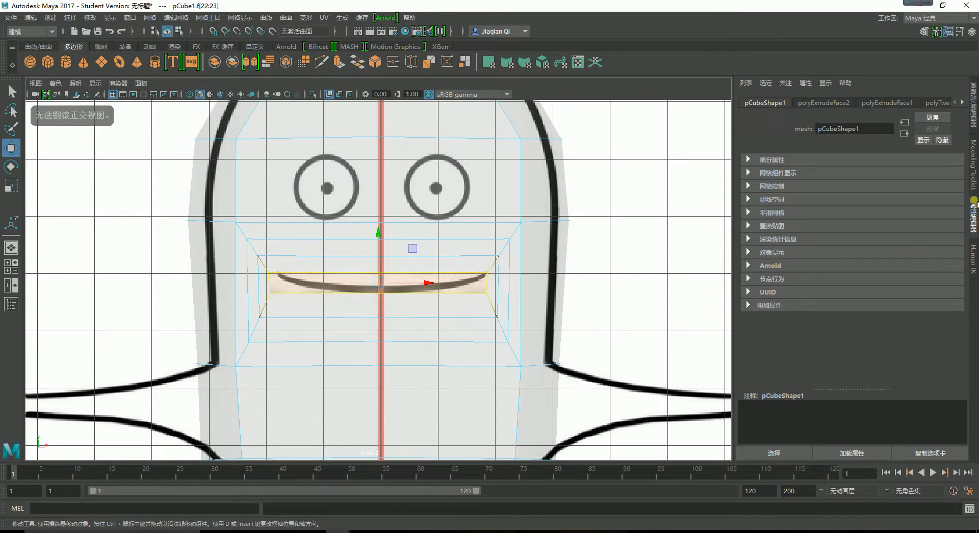
click(973, 213)
click(973, 207)
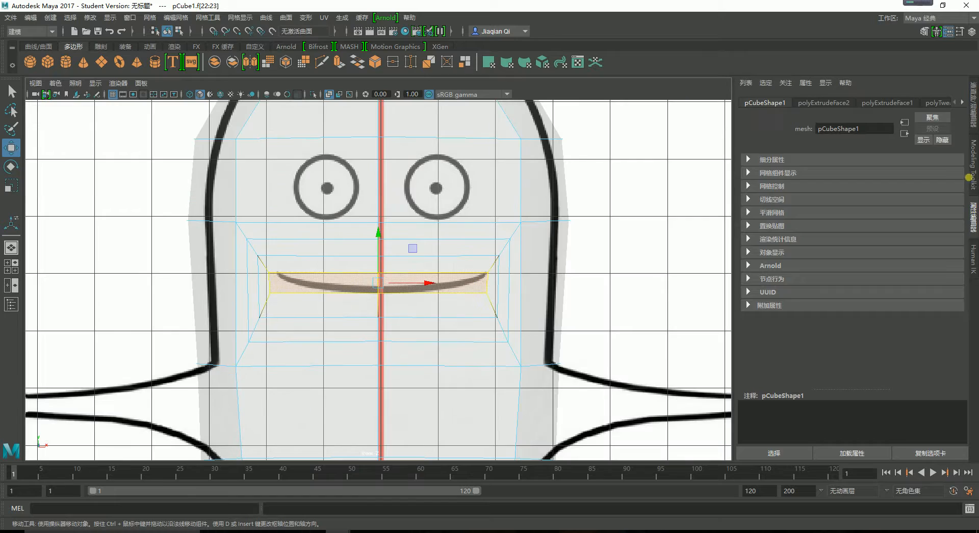
click(973, 190)
click(864, 356)
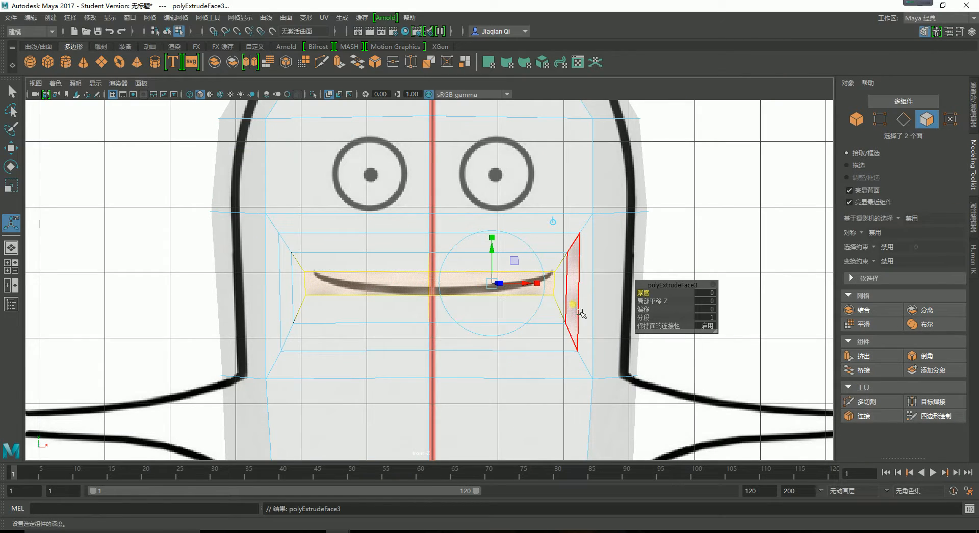
Step: Push the extruded mouth faces slightly into the head in the perspective view, to a local Z translation of -0.0717
key(space)
key(space)
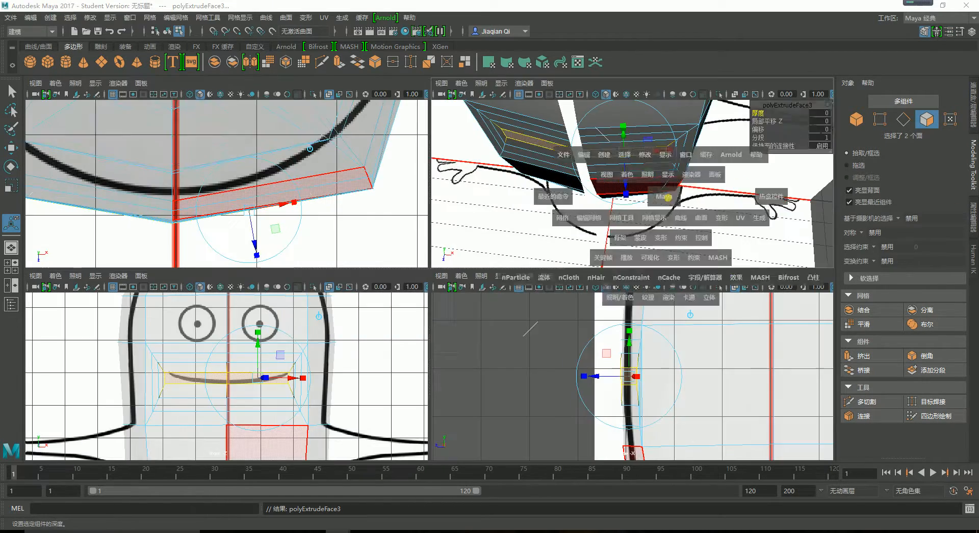
alt+drag(705, 257, 632, 240)
alt+right_drag(317, 247, 446, 227)
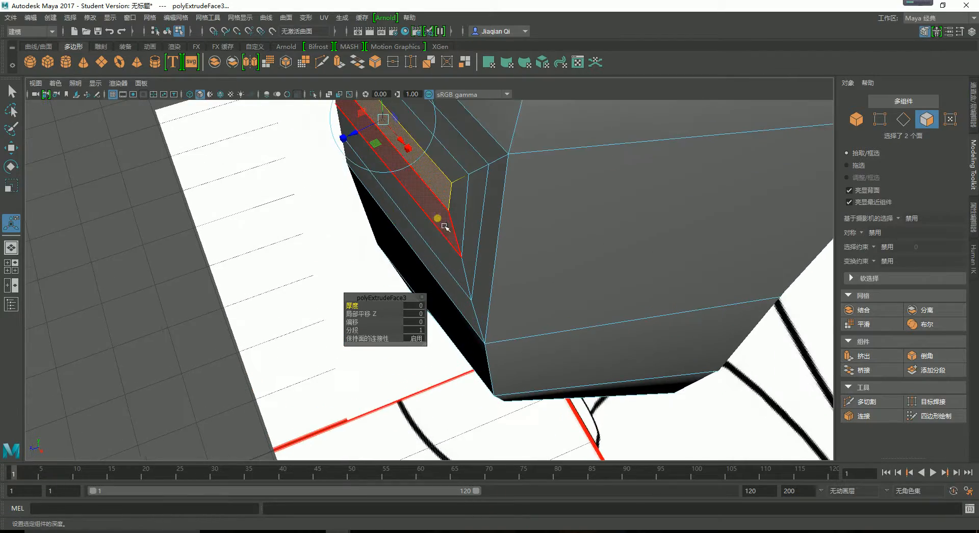
alt+drag(446, 227, 462, 219)
alt+middle_drag(417, 348, 433, 236)
alt+right_drag(433, 236, 534, 278)
drag(500, 273, 513, 271)
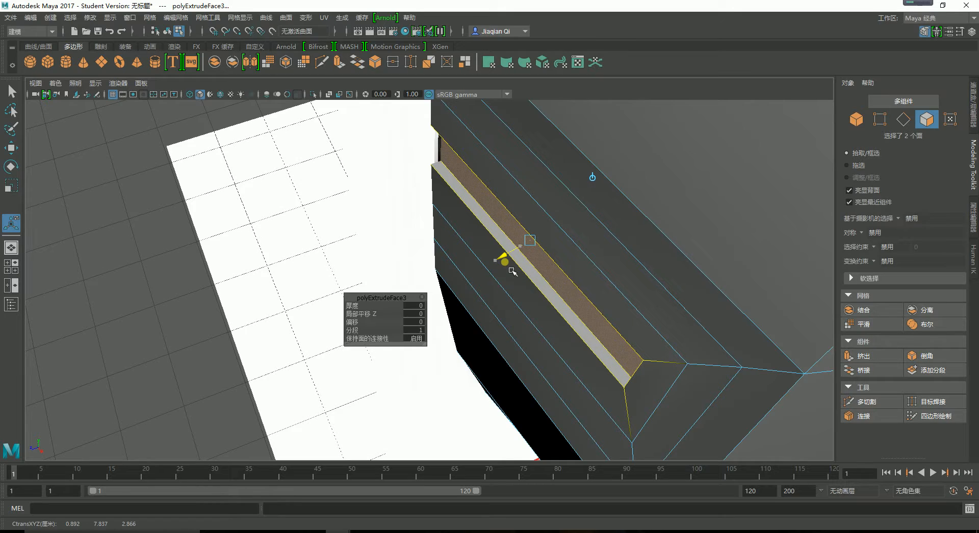
alt+drag(423, 255, 383, 218)
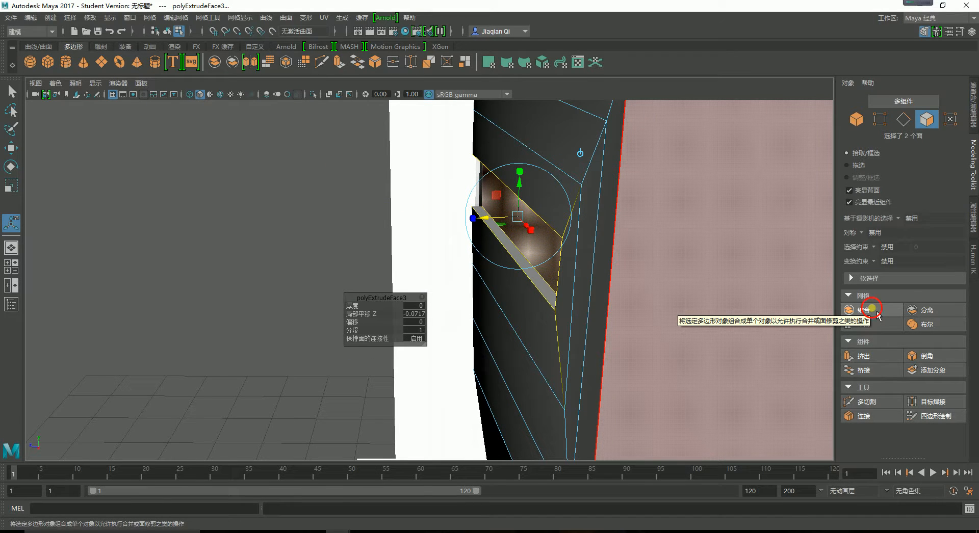
click(876, 311)
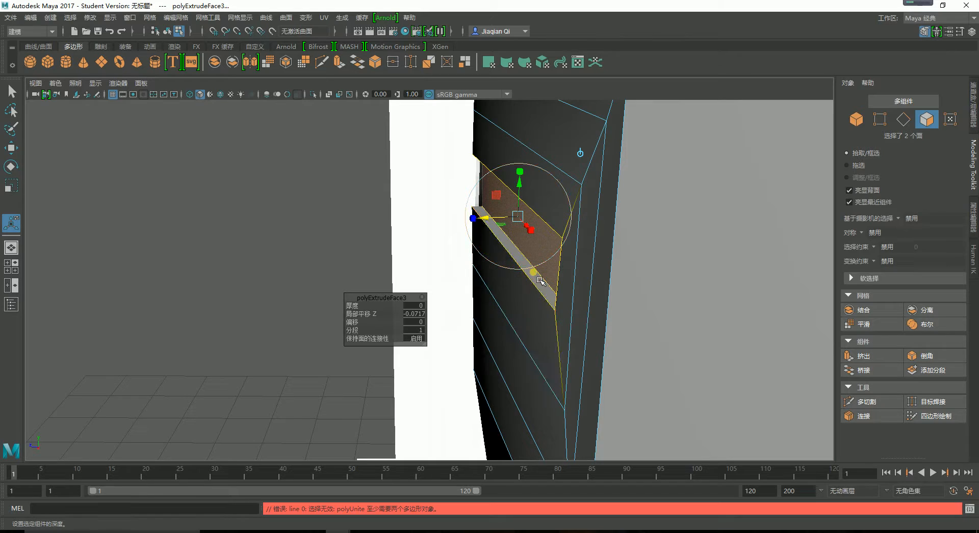
Step: Reselect both recessed mouth faces and extrude them again, deeper into the head, with a local Z translation of -0.284
alt+drag(494, 288, 587, 273)
click(384, 185)
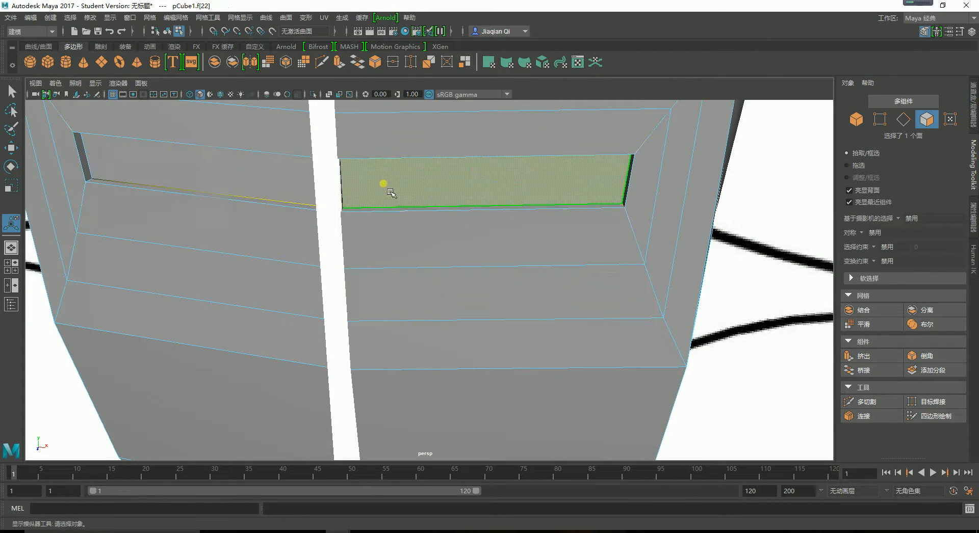
shift+click(304, 181)
alt+drag(663, 238, 628, 265)
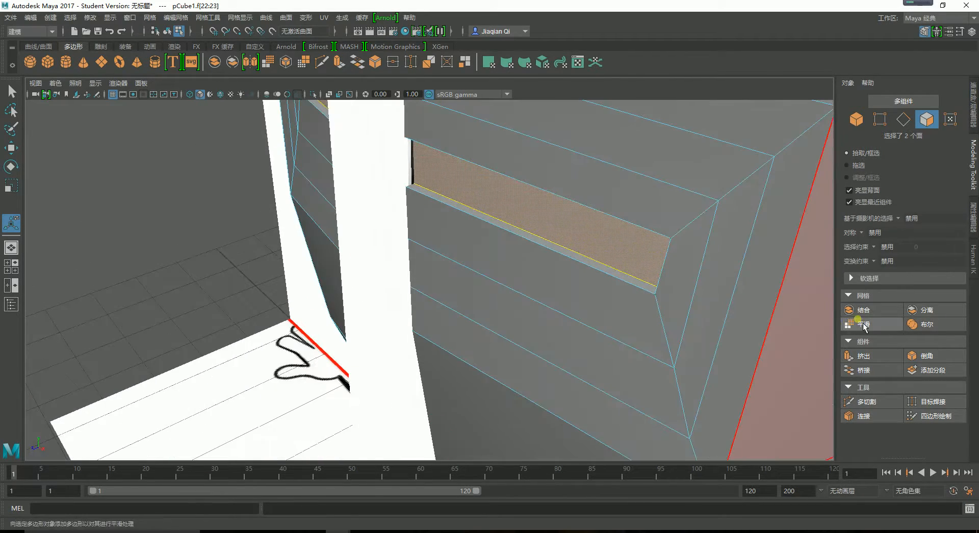
click(864, 356)
drag(519, 231, 548, 215)
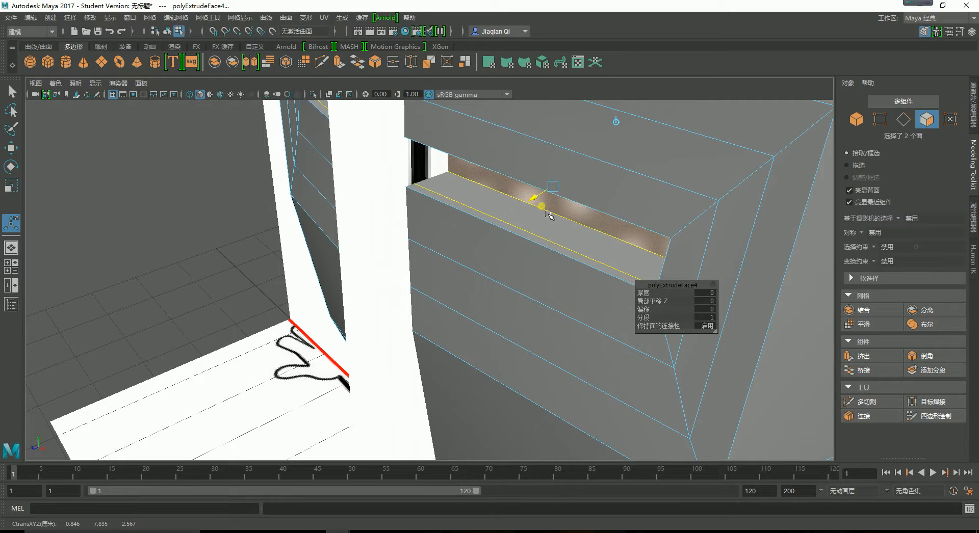
drag(543, 208, 541, 208)
Step: Turn on X-ray shading in the perspective view and hide the reference images on layer1
alt+drag(763, 288, 766, 299)
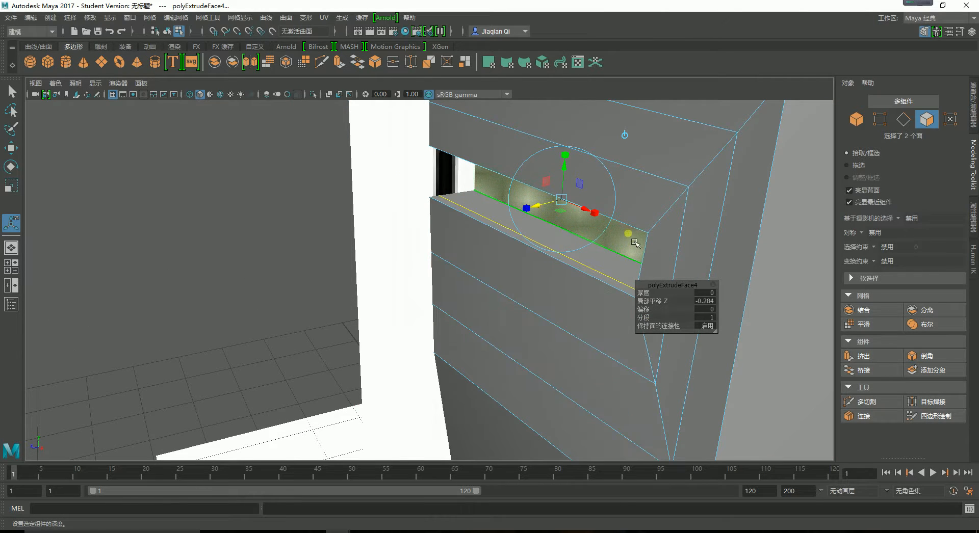
key(f)
click(55, 83)
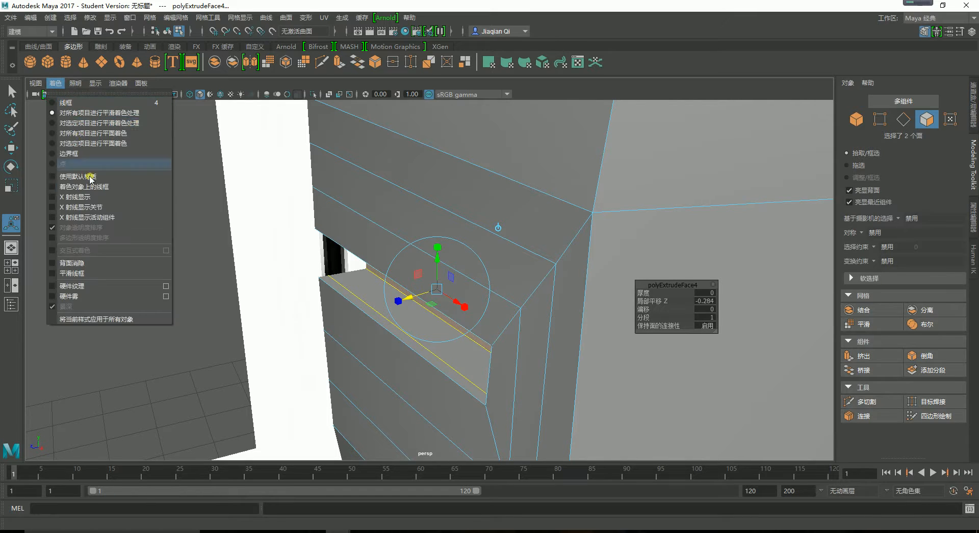
click(113, 198)
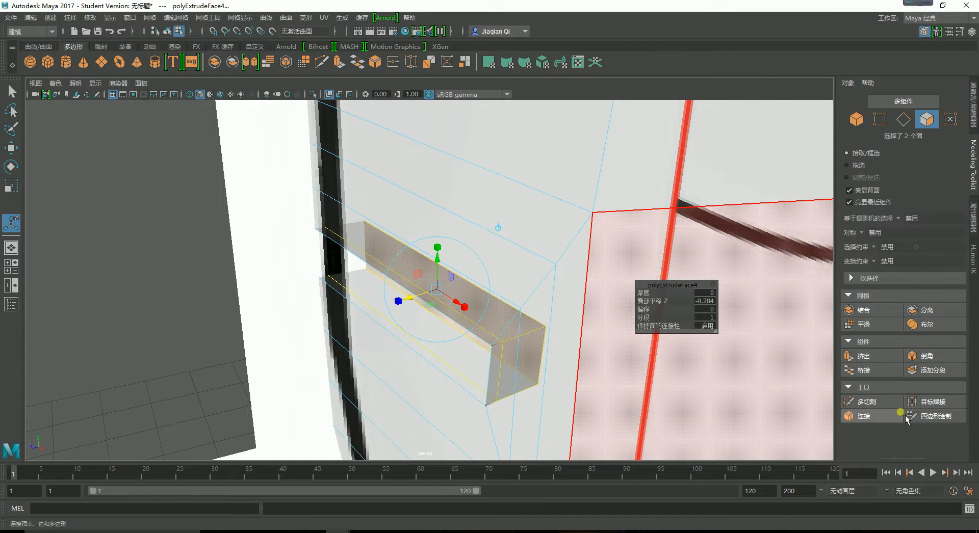
click(974, 158)
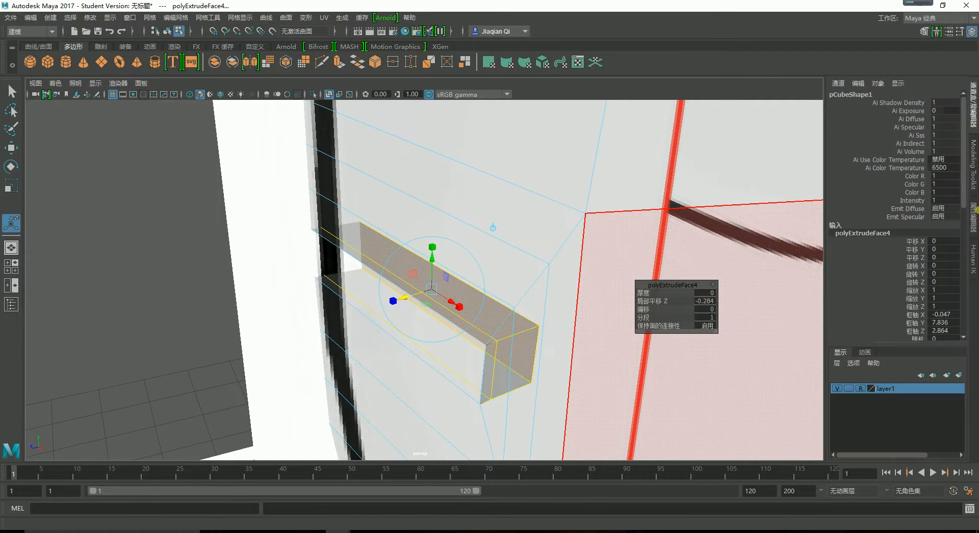
click(838, 389)
Step: Scale the two faces at the back of the mouth cavity taller
alt+drag(789, 367, 596, 299)
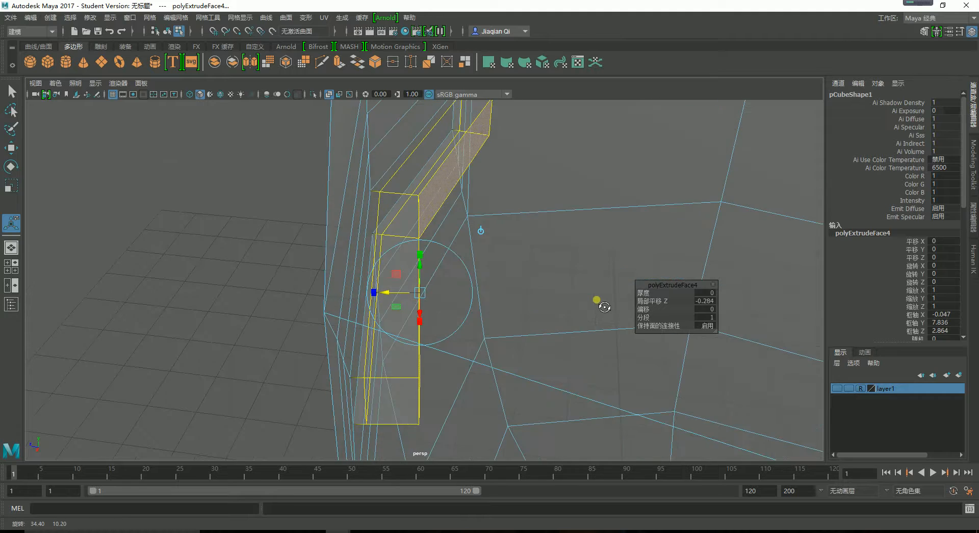
alt+drag(434, 265, 423, 226)
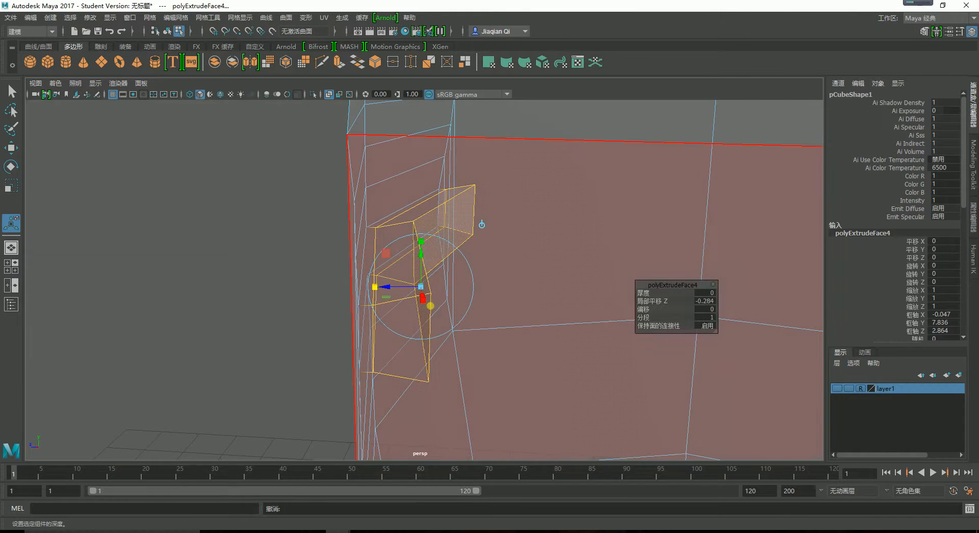
Step: Try scaling the faces at the back of the mouth cavity along their other axes and undo the changes
drag(422, 298, 436, 310)
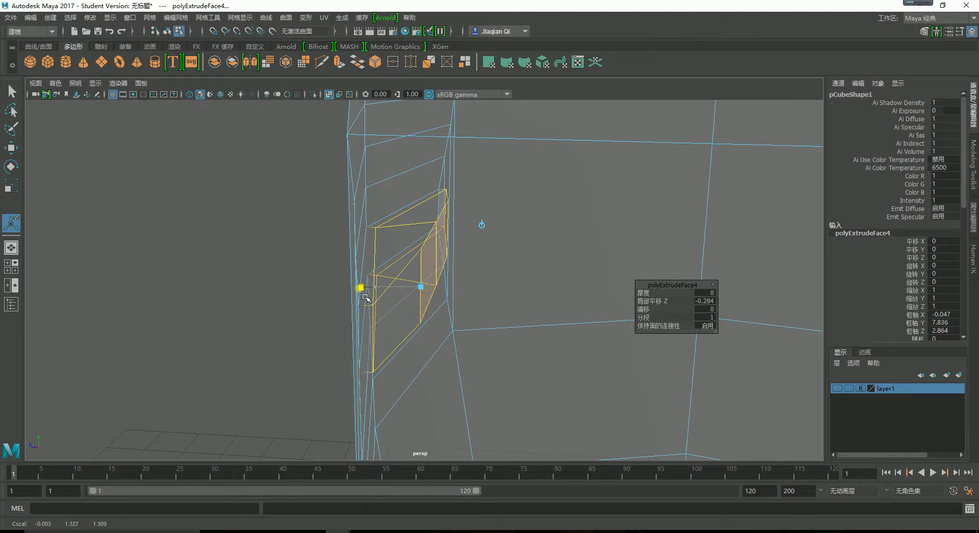
drag(493, 291, 492, 290)
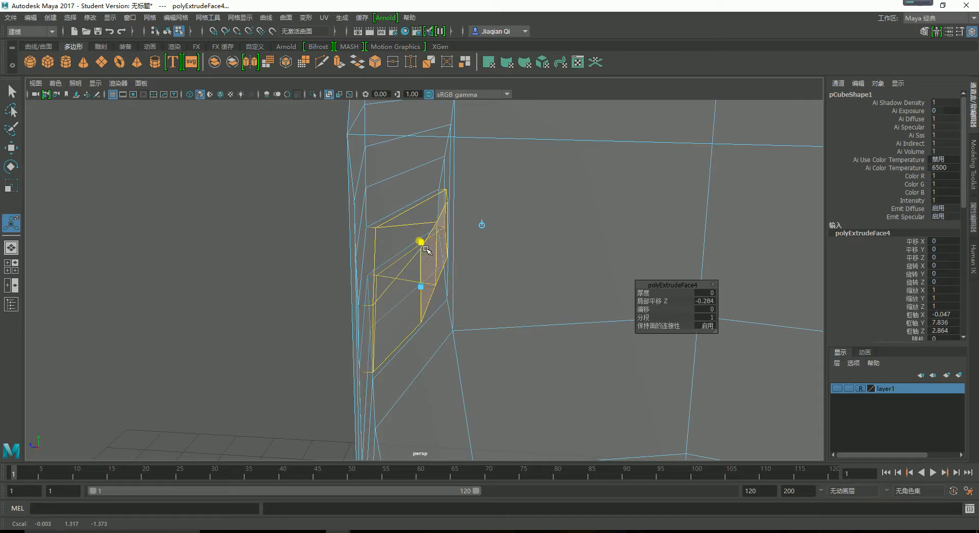
alt+drag(426, 240, 548, 338)
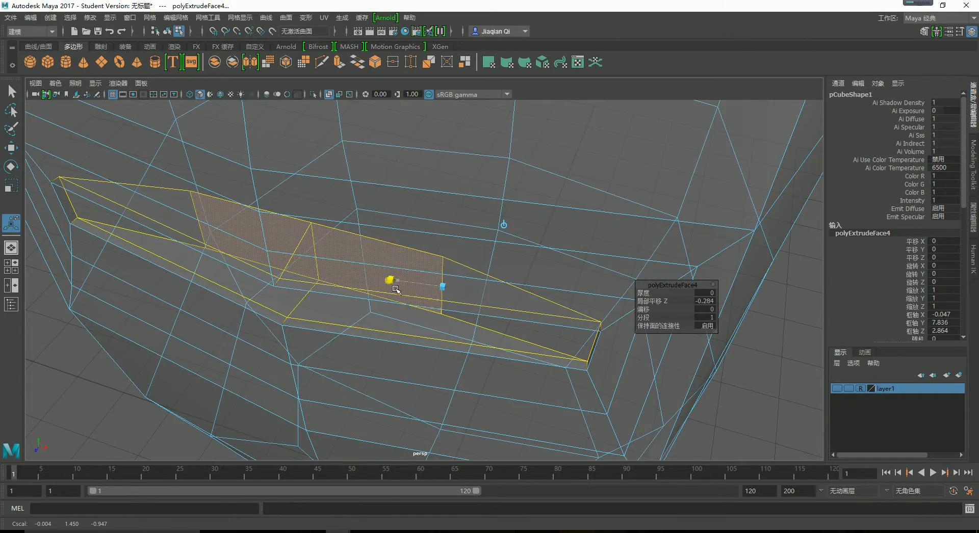
drag(448, 290, 445, 254)
alt+drag(505, 321, 447, 275)
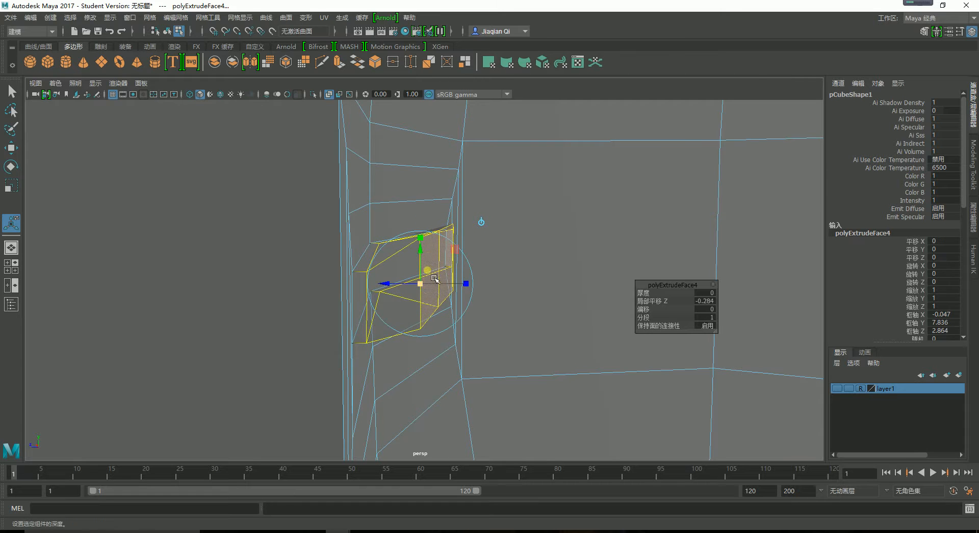
alt+drag(430, 255, 409, 313)
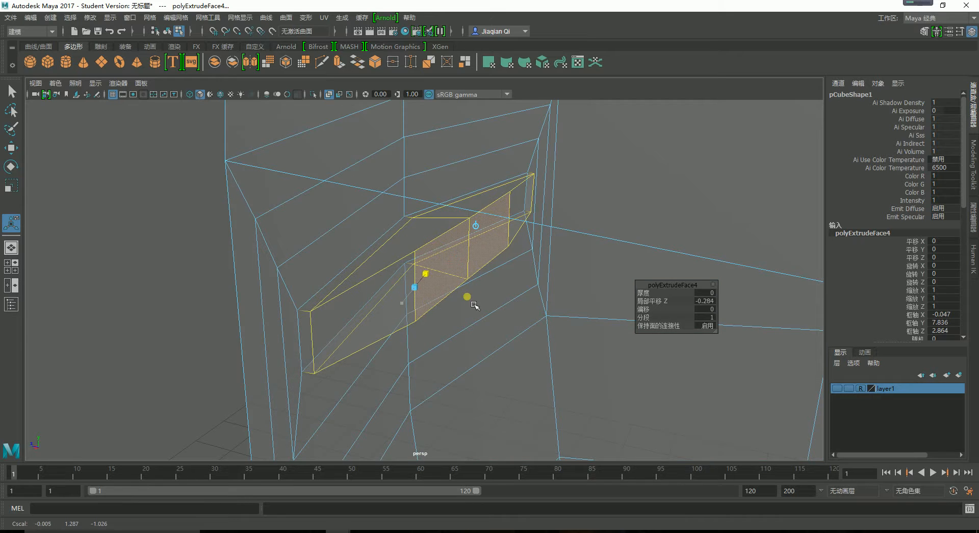
drag(364, 319, 373, 317)
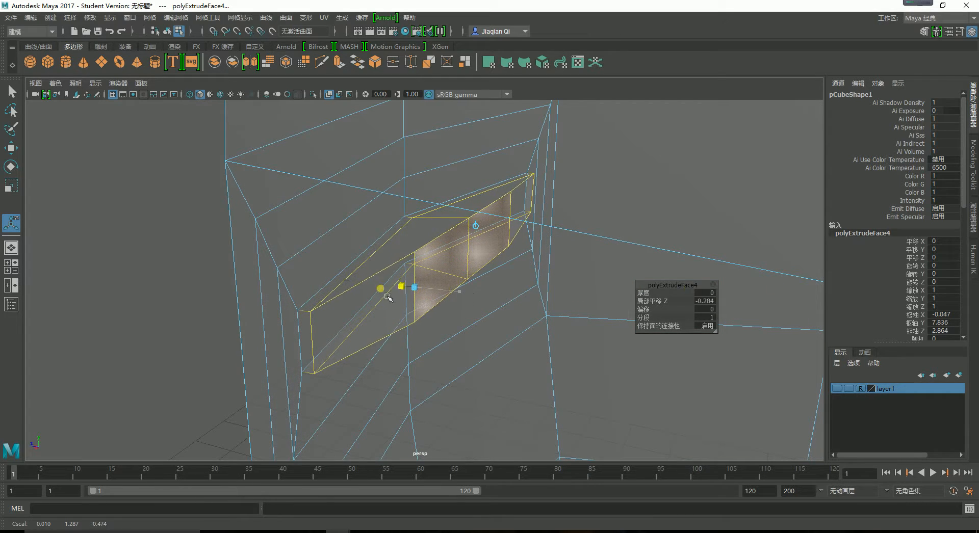
drag(149, 307, 541, 303)
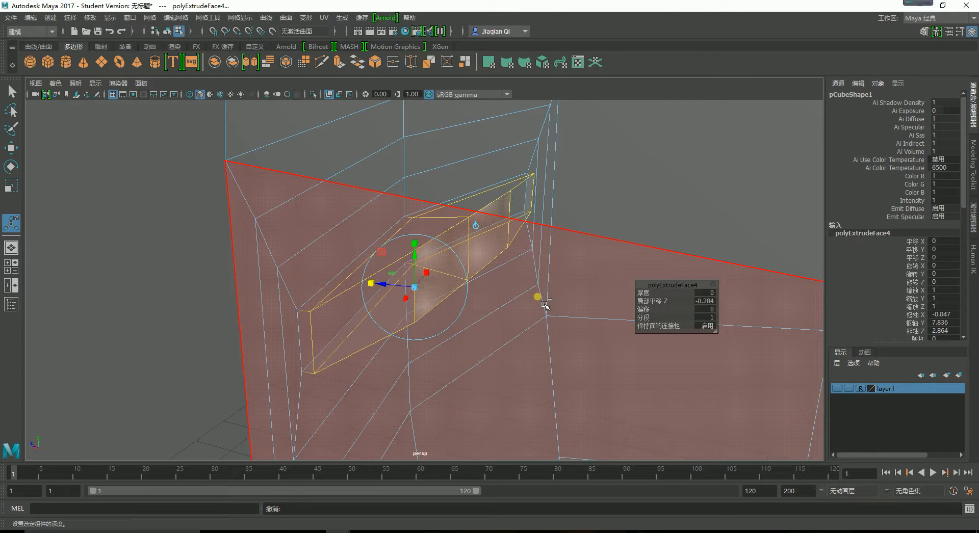
mouse_move(545, 305)
mouse_down()
mouse_move(418, 278)
mouse_move(454, 299)
mouse_move(398, 310)
mouse_move(496, 322)
mouse_move(485, 339)
mouse_move(468, 317)
mouse_move(489, 322)
mouse_up()
Step: Check the mouth cavity in the four views, then switch to the browser and rewind the tutorial to the cavity-scaling passage
key(space)
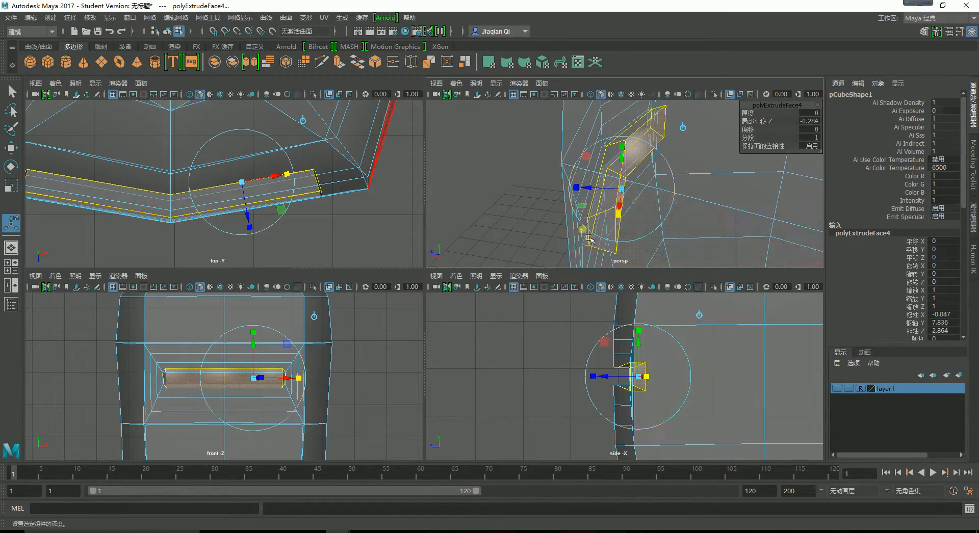
key(space)
key(alt+Tab)
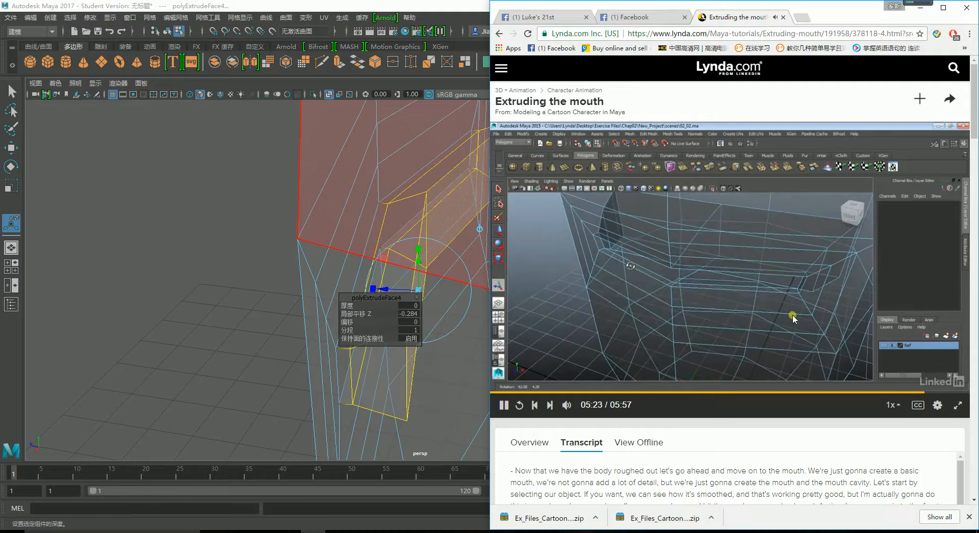
key(Left)
key(Left)
key(Left)
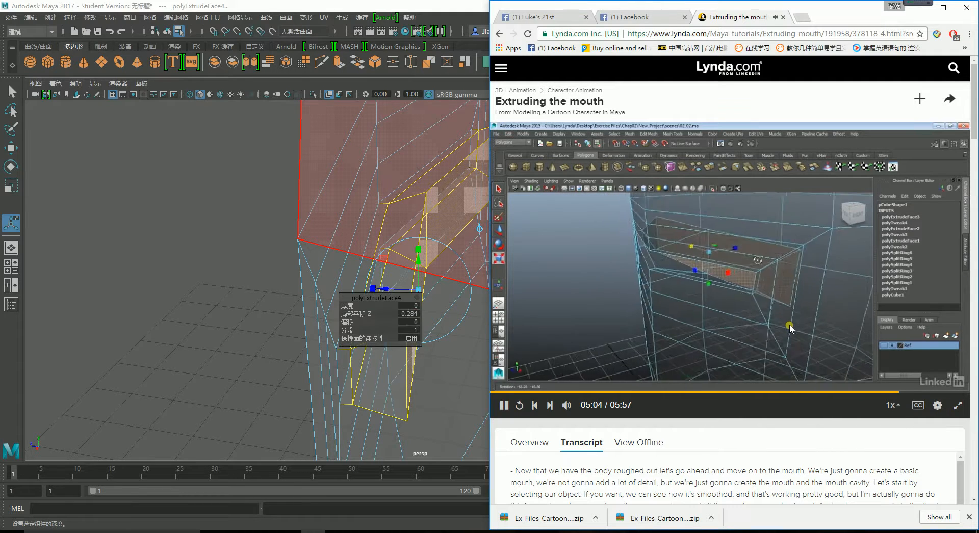
Step: Rewatch the tutorial's passage on scaling the mouth cavity and compare it with the cavity in the perspective view
key(Left)
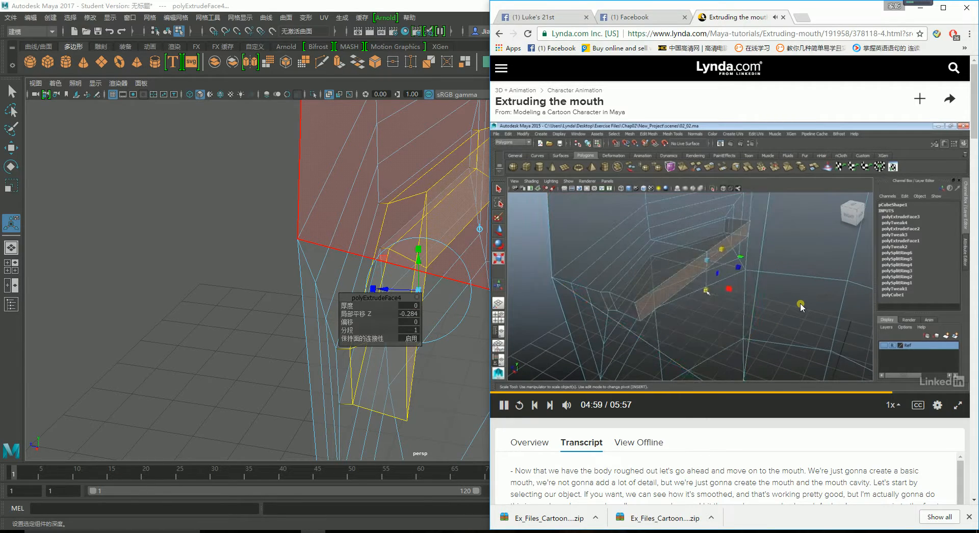
click(443, 296)
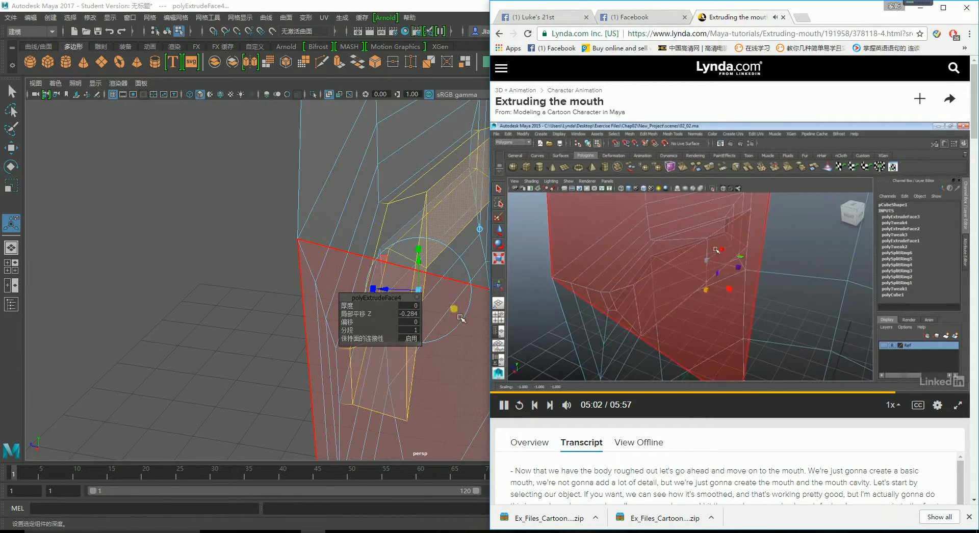
alt+drag(462, 319, 473, 332)
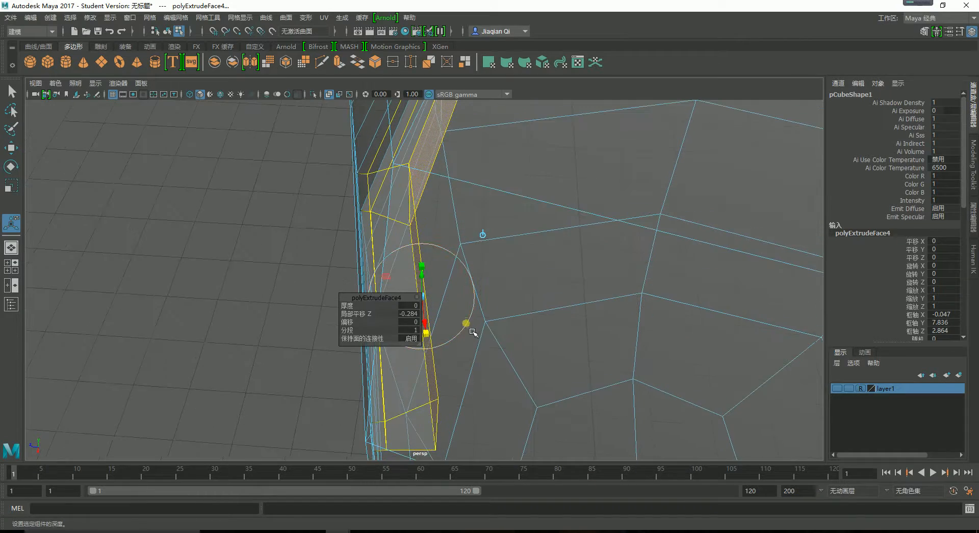
key(alt+Tab)
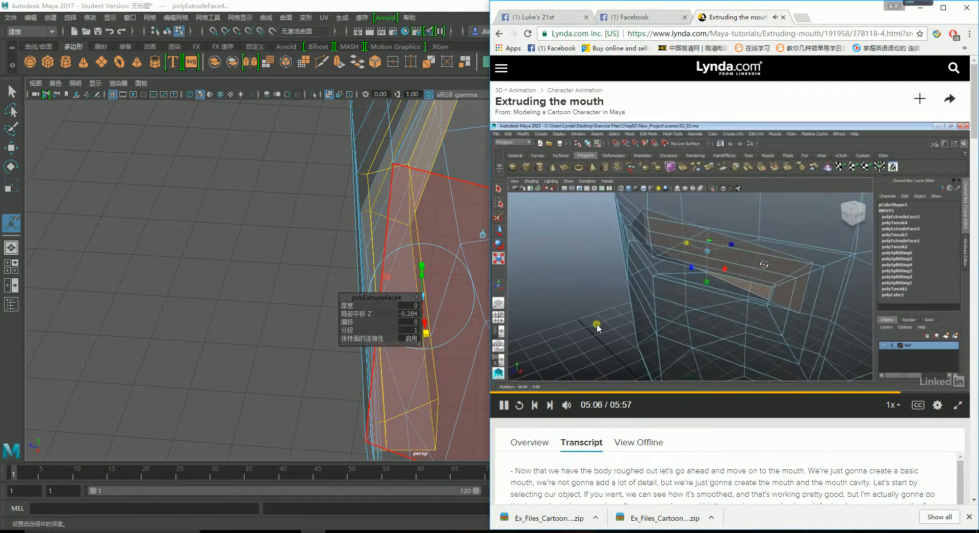
key(alt+Tab)
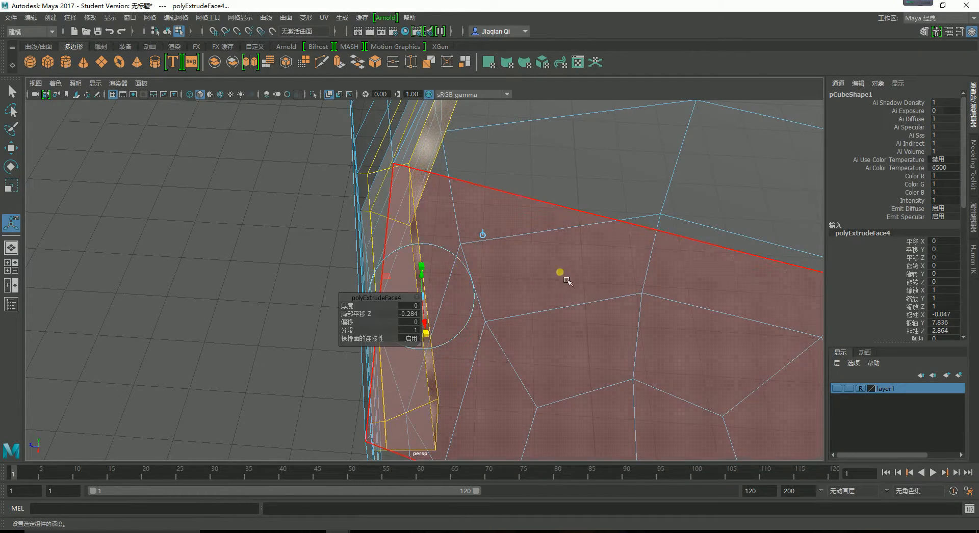
Step: Select the two faces at the back of the mouth cavity and nudge them slightly sideways
mouse_move(565, 282)
alt+mouse_down()
mouse_move(538, 289)
mouse_move(534, 342)
mouse_move(548, 283)
alt+mouse_up()
click(548, 283)
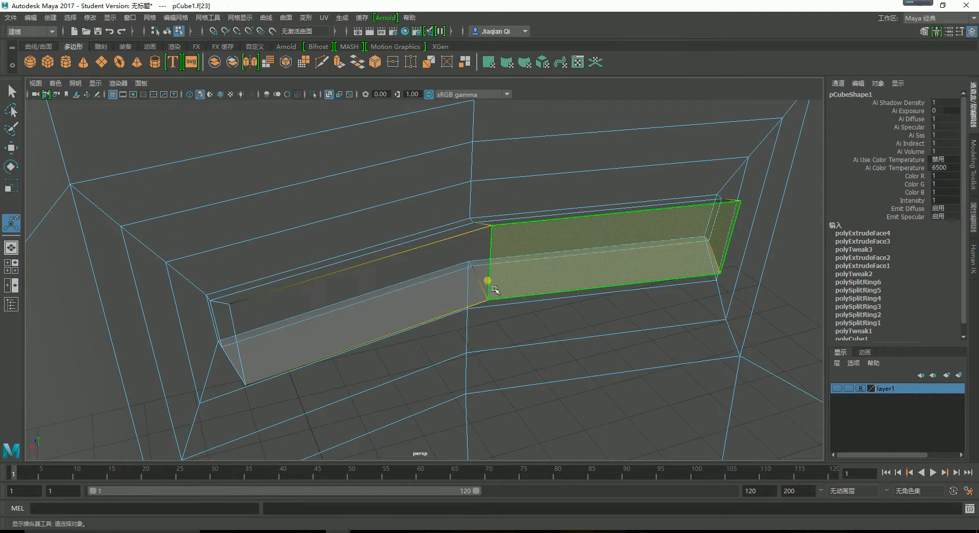
shift+click(406, 306)
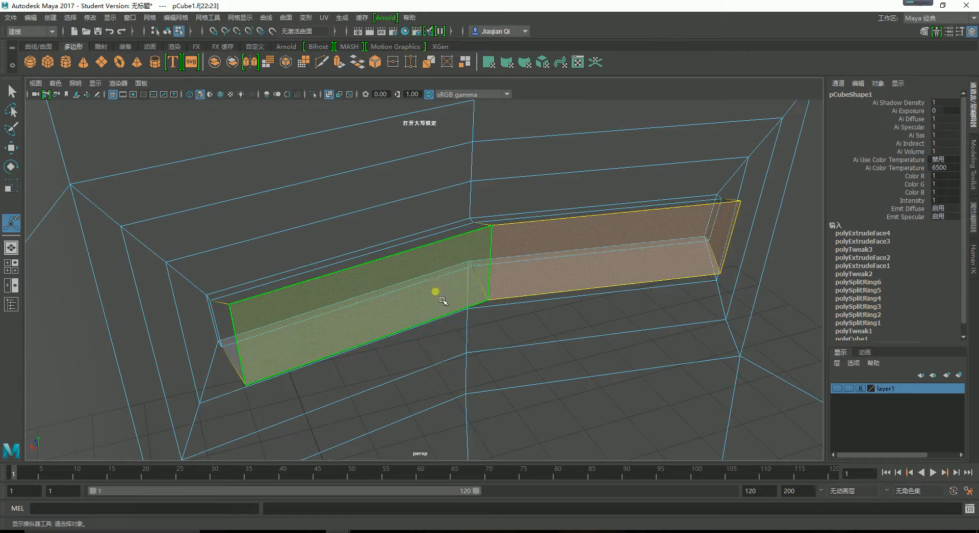
key(w)
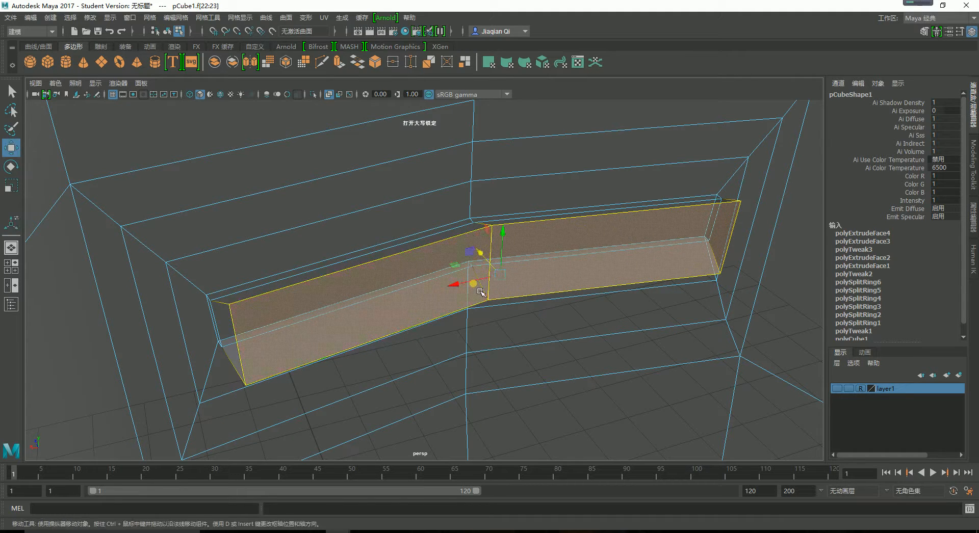
drag(464, 291, 459, 295)
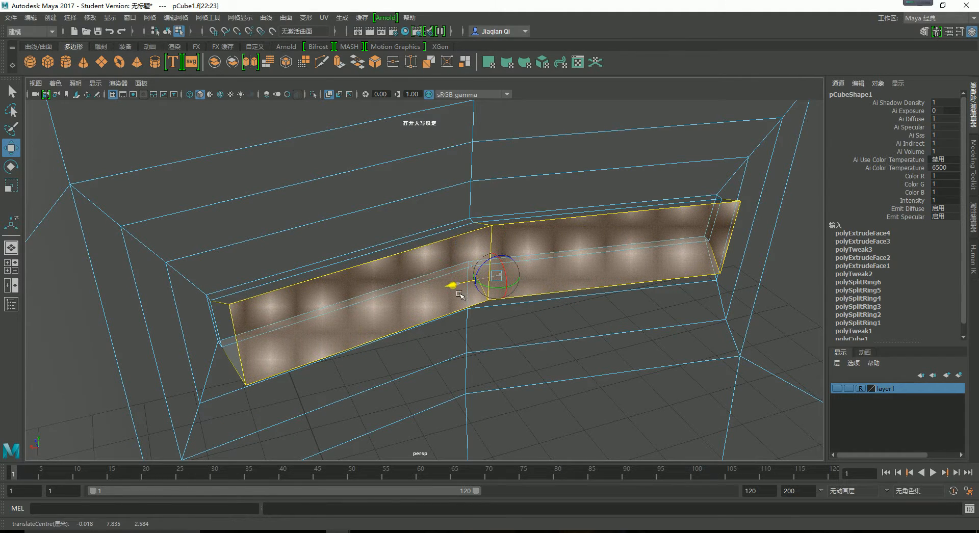
Step: Scale the two faces at the back of the mouth cavity wider
key(r)
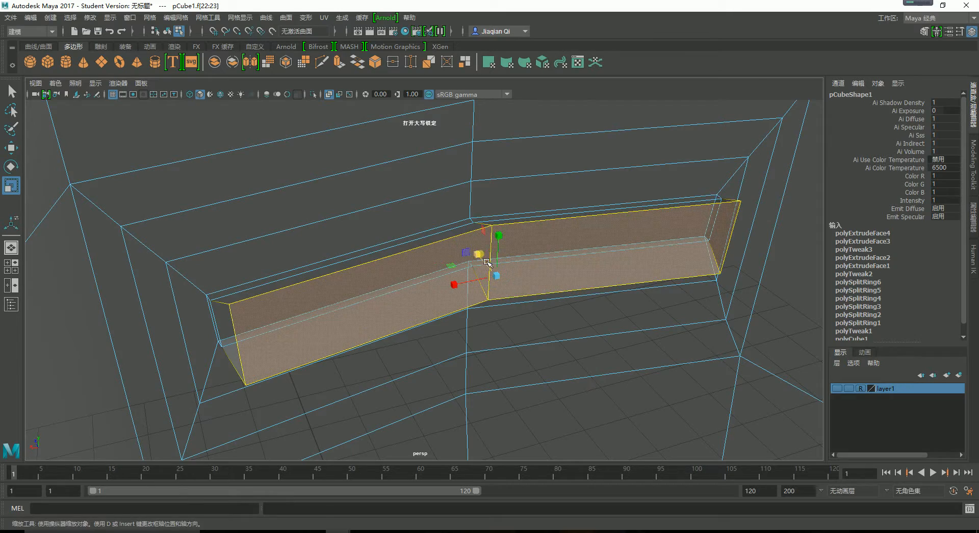
drag(486, 261, 553, 369)
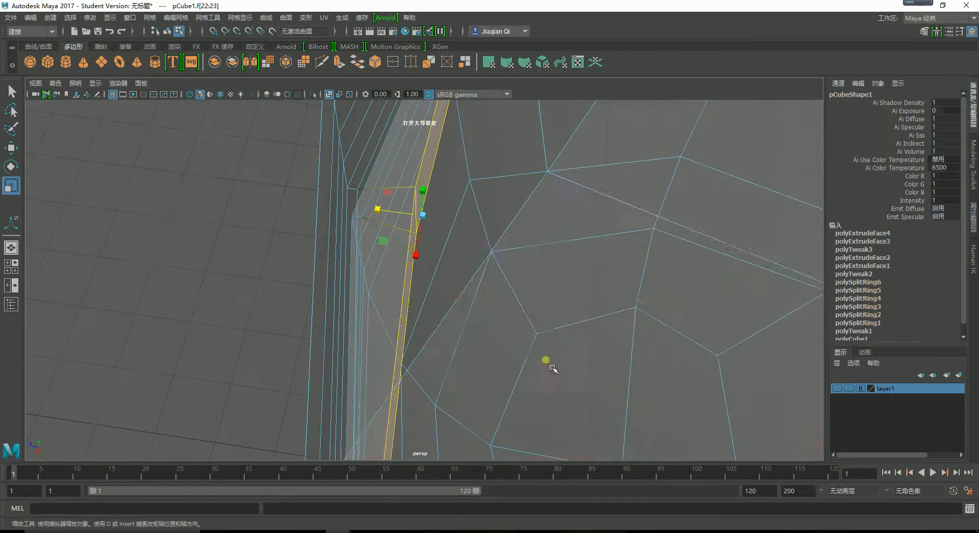
click(431, 219)
alt+drag(473, 263, 484, 225)
alt+drag(542, 308, 463, 304)
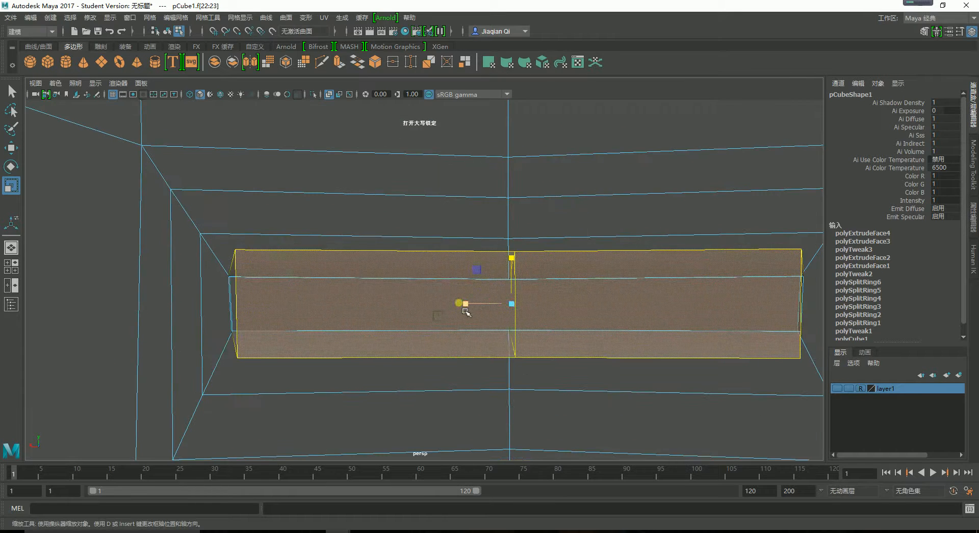
shift+click(517, 320)
drag(466, 306, 476, 284)
Step: Move the two back faces of the mouth cavity along the depth axis
key(w)
drag(371, 247, 459, 318)
key(r)
key(w)
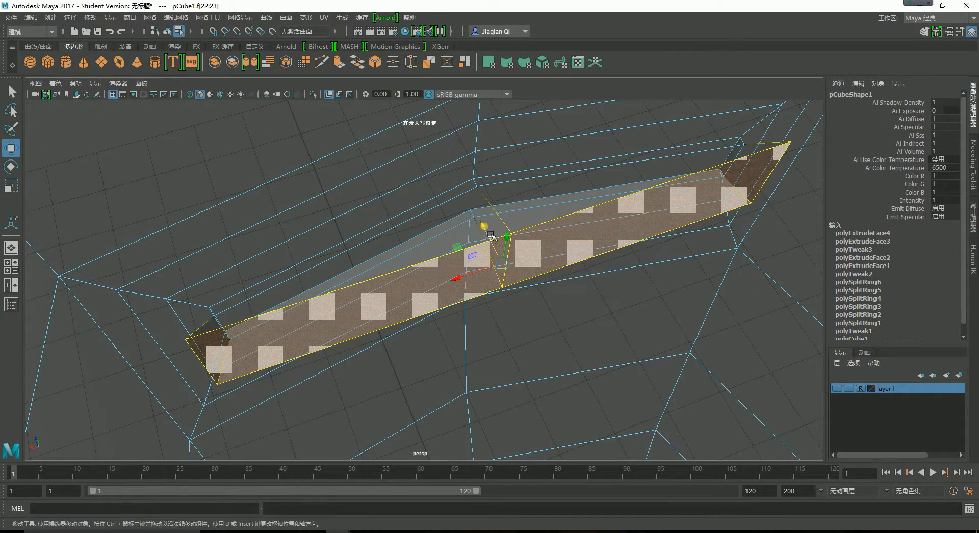
drag(486, 227, 677, 352)
Step: Extrude the two back faces of the mouth cavity and pull the new faces deeper into the body
click(973, 206)
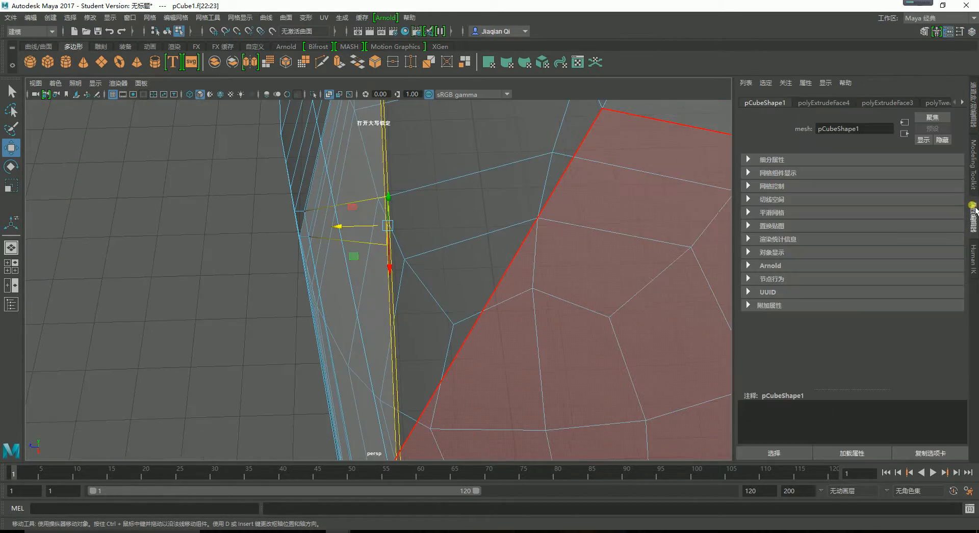
click(972, 182)
click(864, 356)
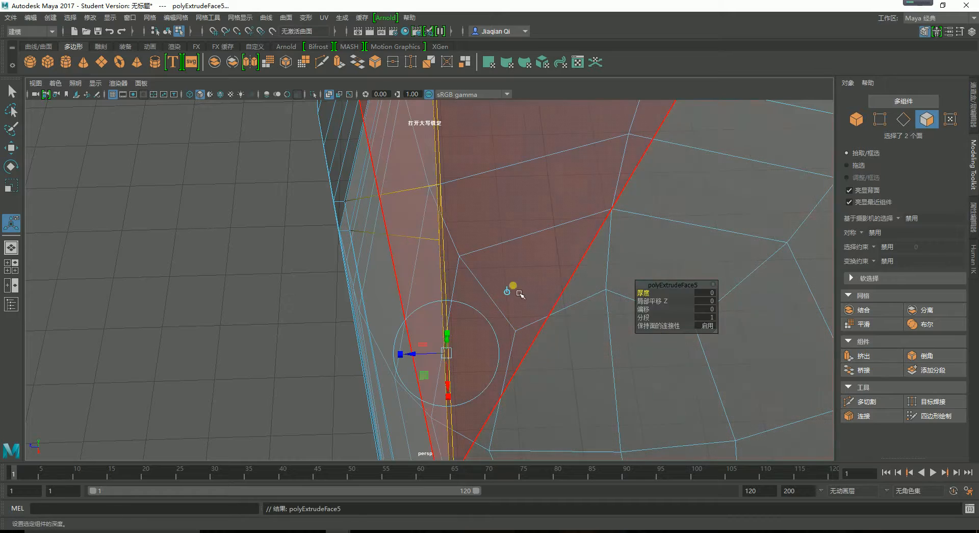
drag(429, 357, 517, 360)
Step: Scale the newly extruded cavity faces taller and wider, and undo the last extra scaling
key(r)
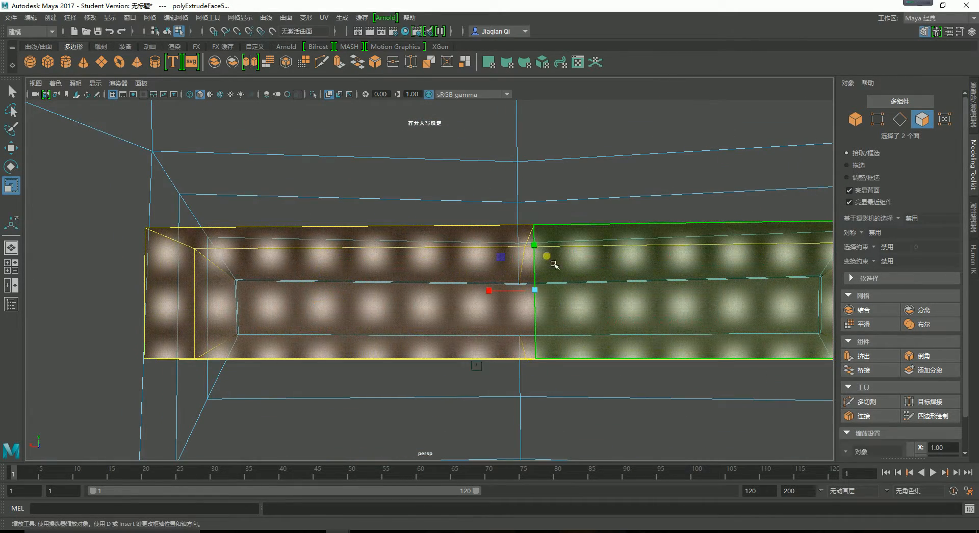
drag(535, 246, 540, 229)
mouse_move(489, 291)
mouse_down()
mouse_move(498, 297)
mouse_move(478, 301)
mouse_move(476, 291)
mouse_up()
alt+drag(548, 331, 515, 363)
mouse_move(487, 303)
mouse_down()
mouse_move(484, 315)
mouse_move(487, 305)
mouse_up()
key(ctrl+z)
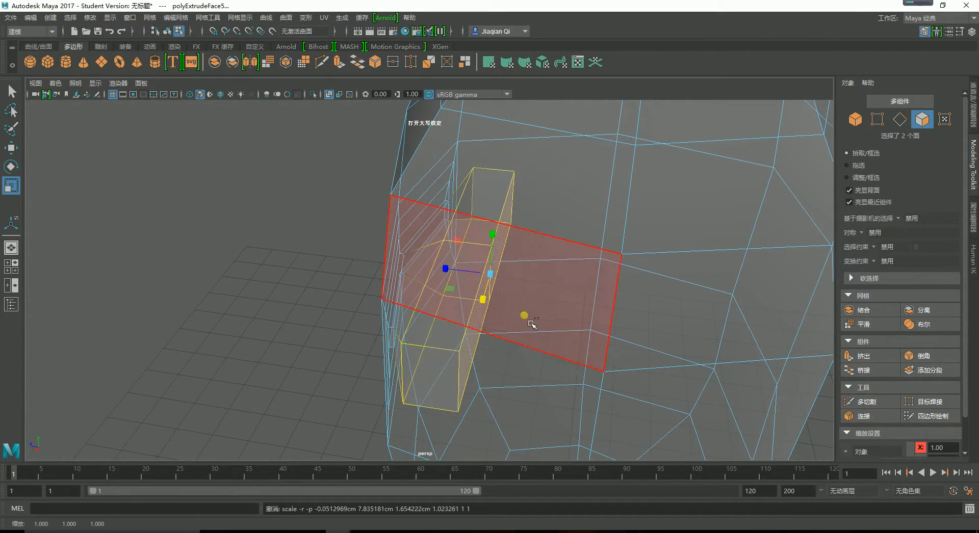
Step: Reselect the two rearmost cavity faces and adjust their width and height by scaling
alt+drag(569, 348, 505, 334)
click(618, 317)
alt+right_drag(505, 334, 753, 344)
click(621, 353)
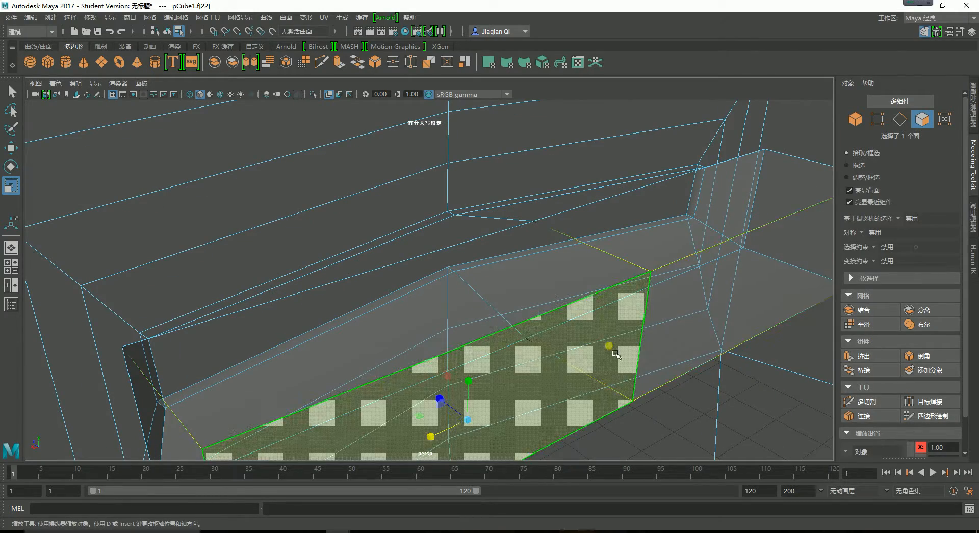
shift+click(726, 314)
alt+drag(626, 367, 630, 385)
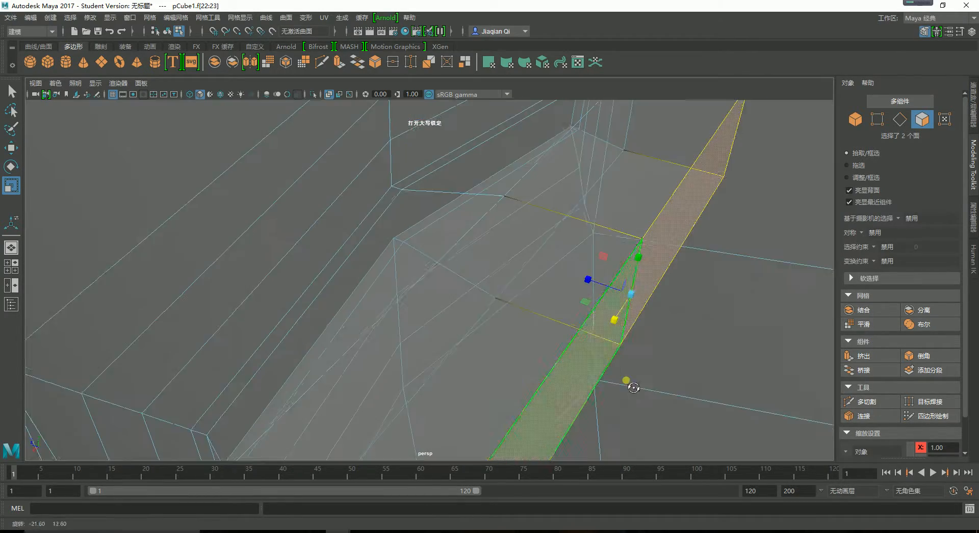
drag(616, 323, 473, 338)
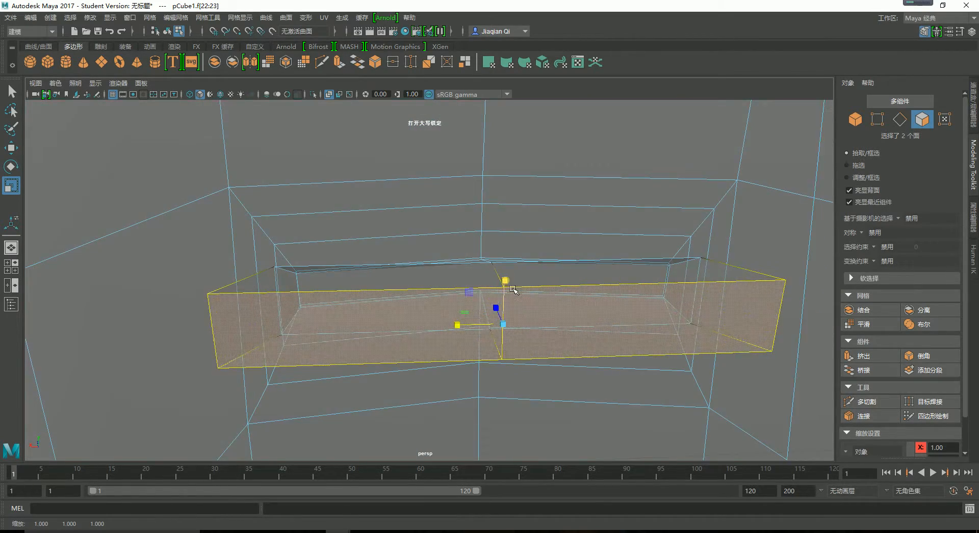
drag(505, 281, 397, 365)
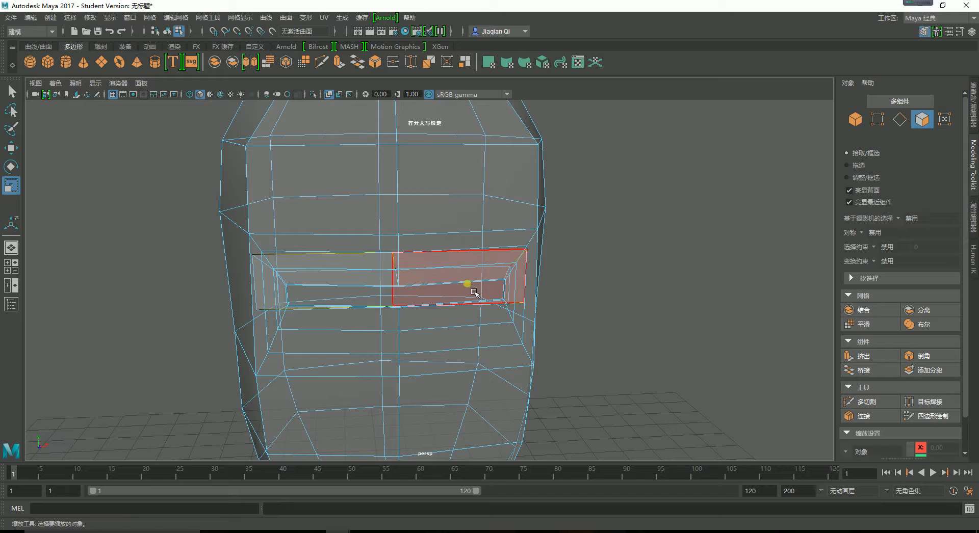
Step: Check the Making eye sockets tutorial, then compare the mouth in wireframe, smooth preview, shaded and textured display in Maya
key(alt+Tab)
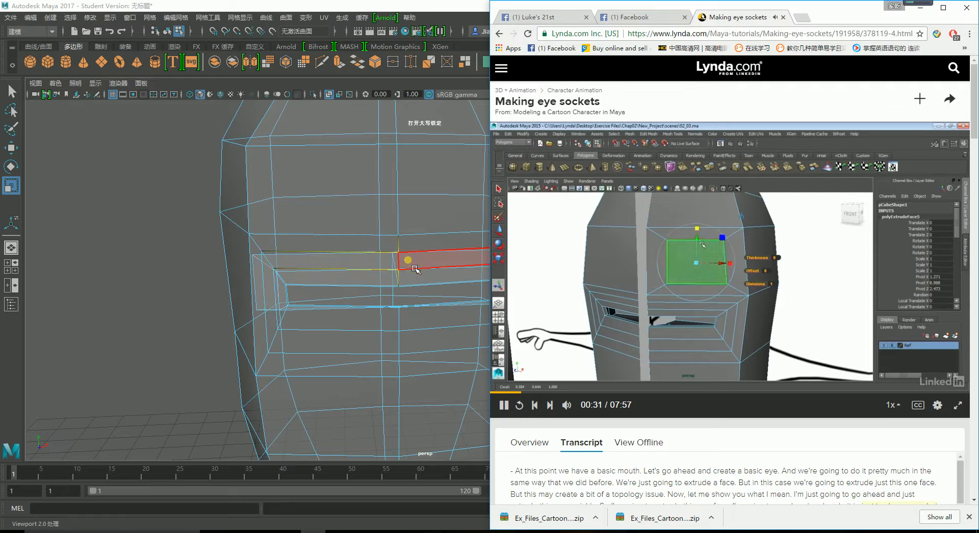
click(415, 263)
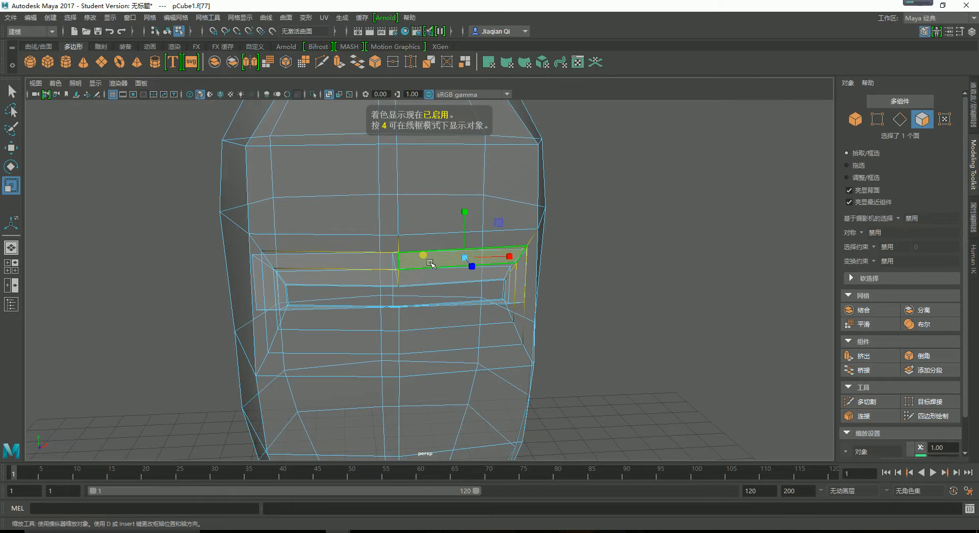
key(4)
key(3)
key(1)
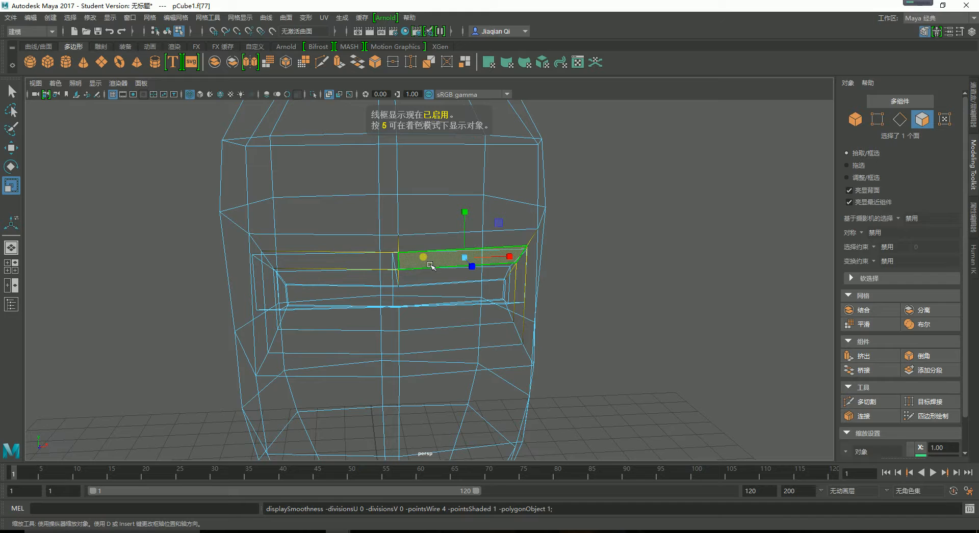
key(3)
key(1)
key(5)
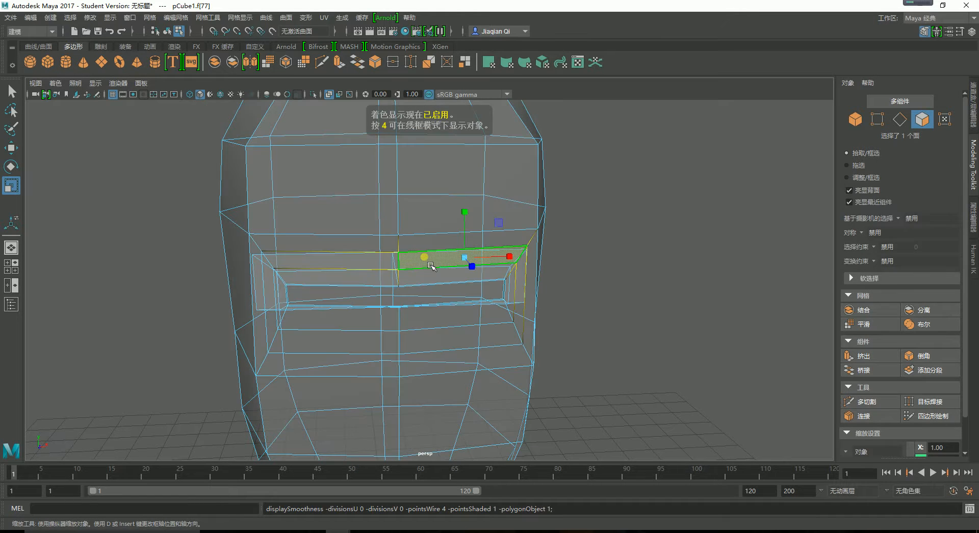
click(637, 302)
key(6)
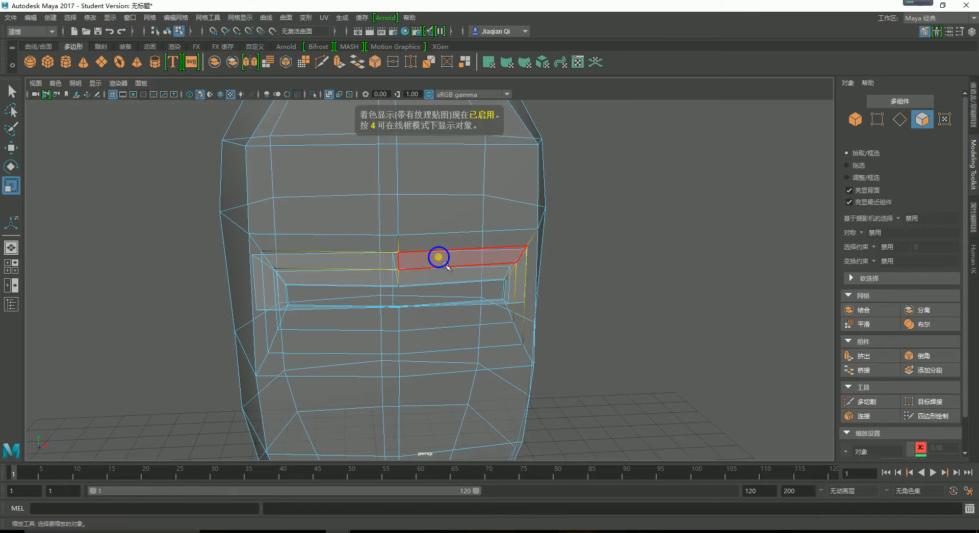
Step: Return to object mode, check the smooth preview, and turn off X-ray shading in the perspective view
mouse_move(437, 255)
right_down()
mouse_move(486, 233)
mouse_move(613, 280)
right_up()
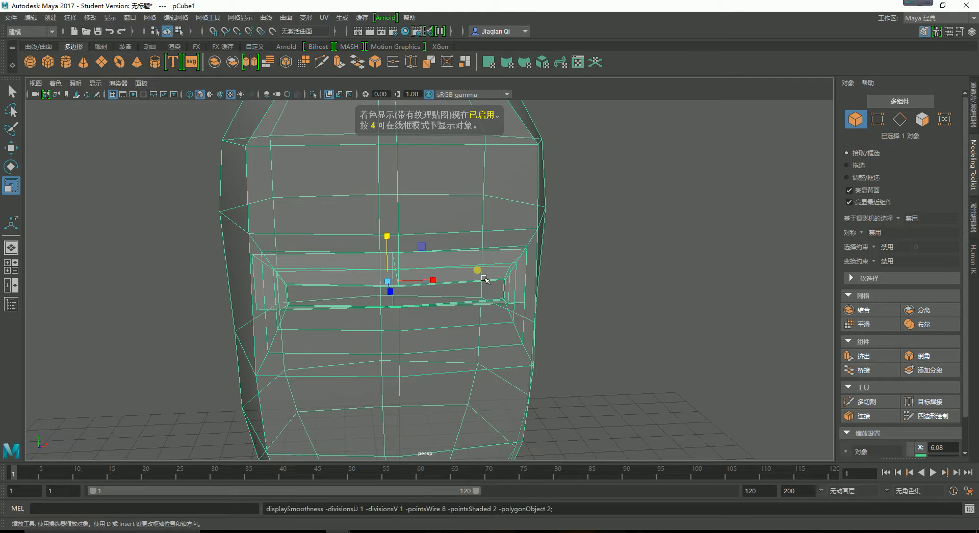
key(3)
key(1)
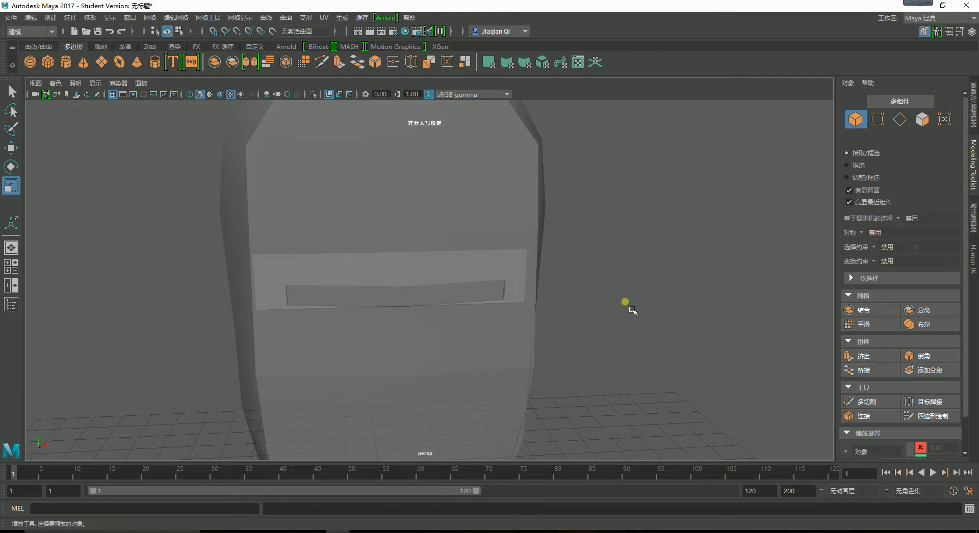
alt+drag(632, 309, 590, 306)
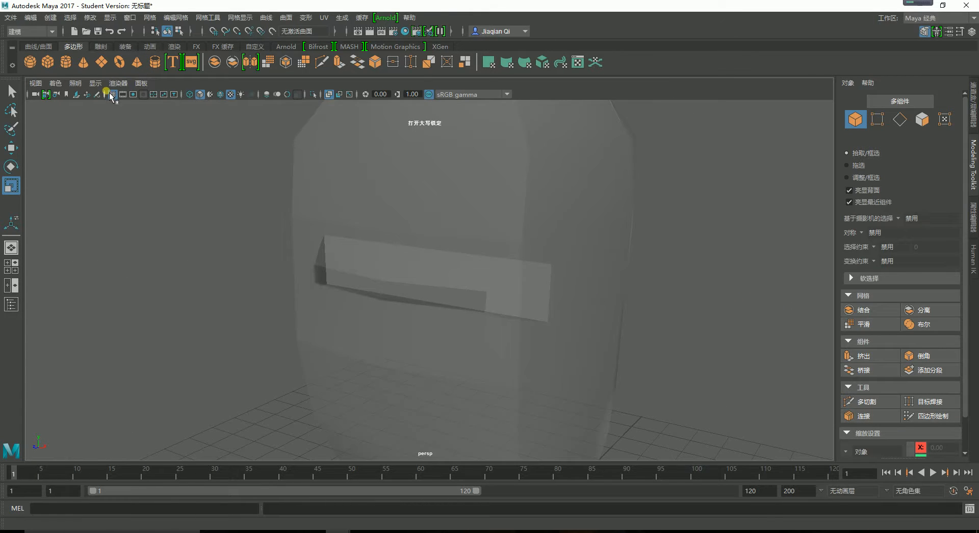
click(71, 87)
click(135, 199)
mouse_move(459, 285)
alt+mouse_down()
mouse_move(511, 282)
mouse_move(471, 287)
mouse_move(484, 299)
mouse_move(434, 278)
mouse_move(377, 280)
mouse_move(398, 274)
mouse_move(464, 286)
alt+mouse_up()
alt+drag(400, 280, 475, 278)
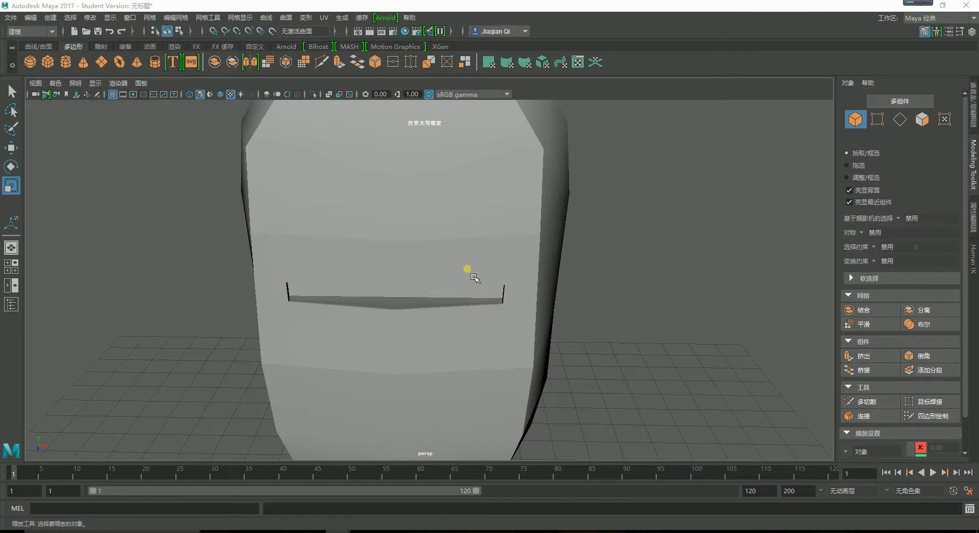
Step: Follow the Making eye sockets tutorial, dismiss the notification panel, and select the body mesh in Maya
key(alt+Tab)
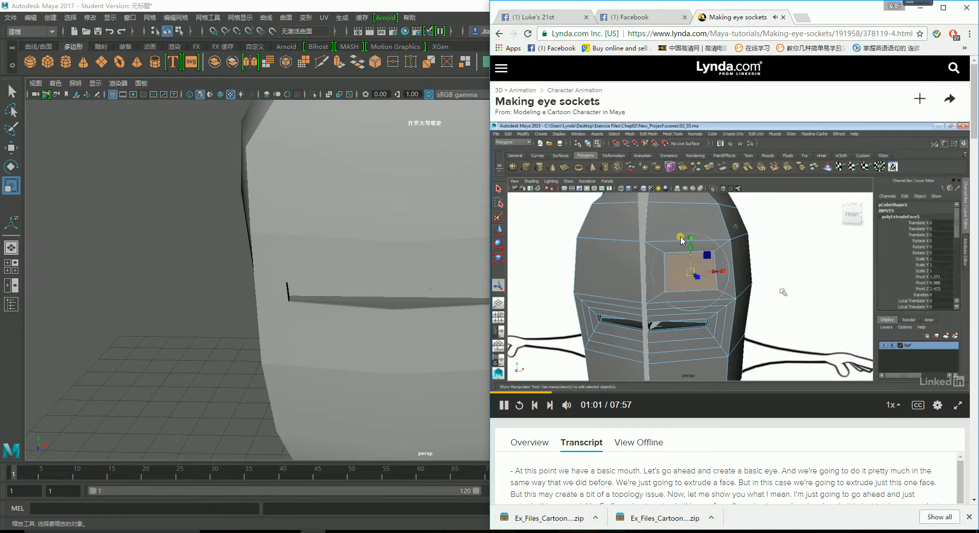
key(super+a)
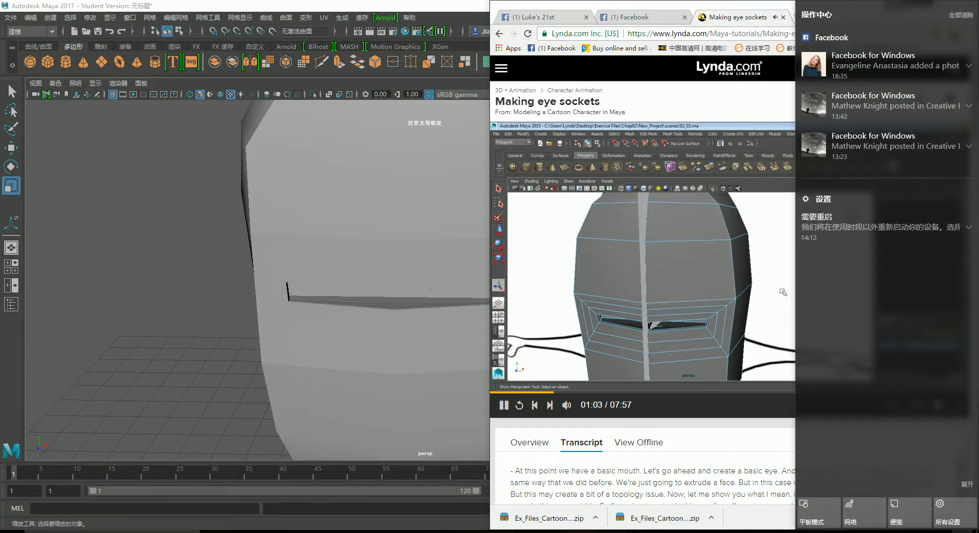
click(446, 372)
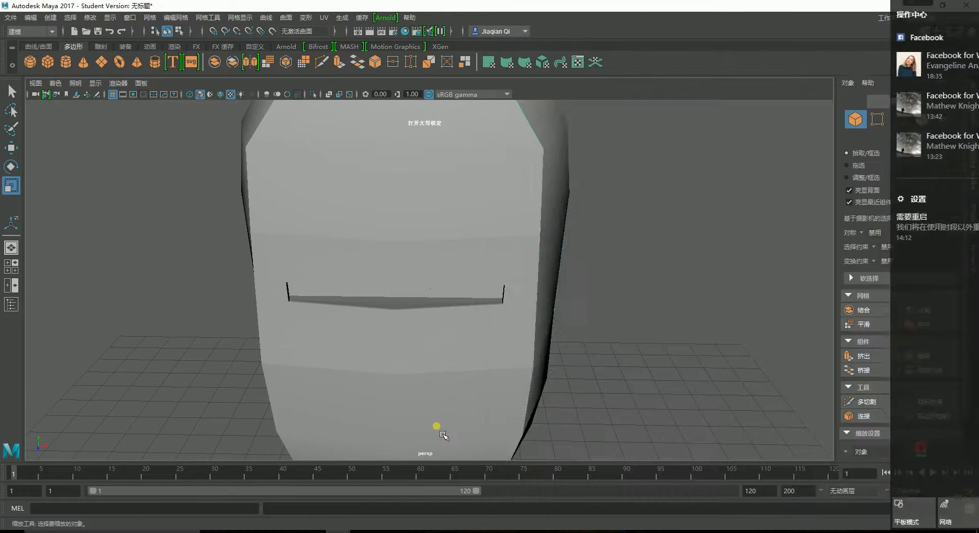
click(658, 304)
key(alt+Tab)
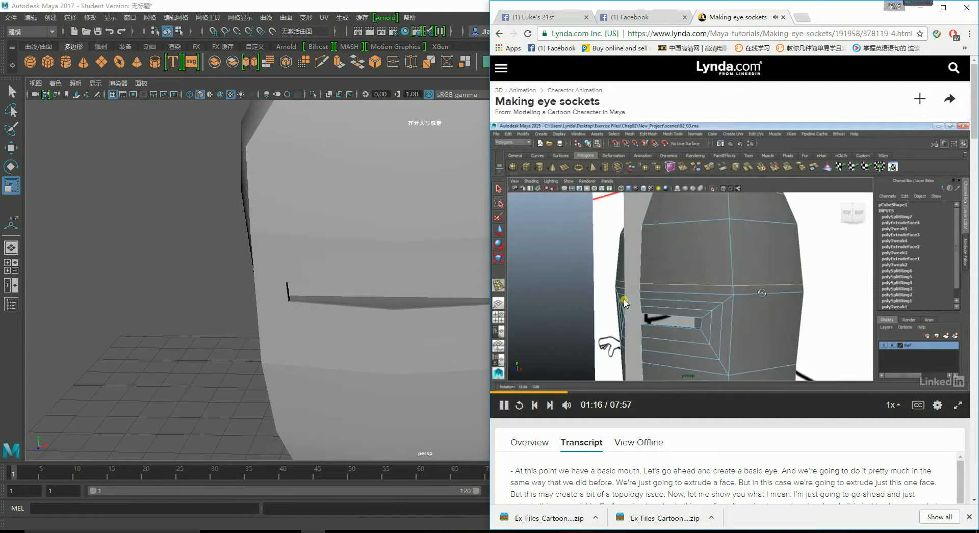
click(420, 250)
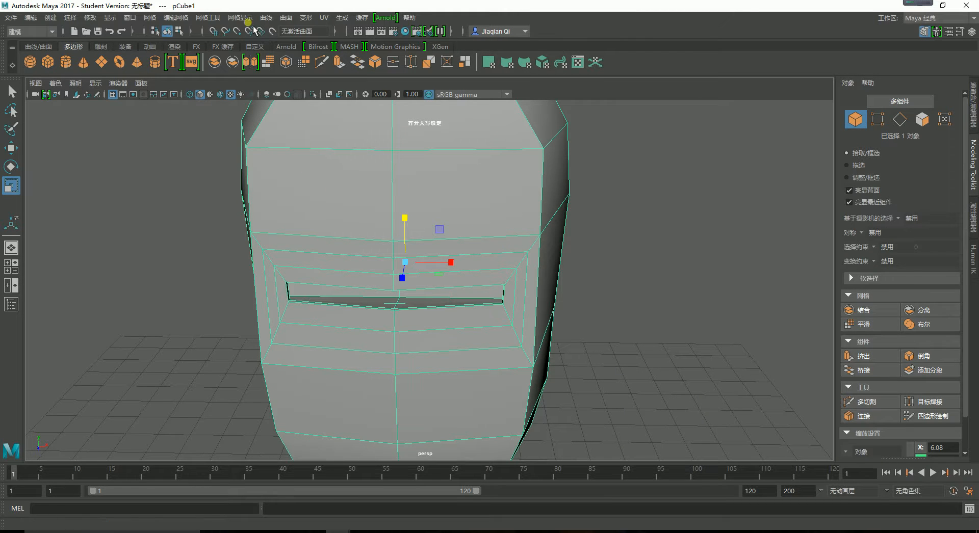
Step: Insert a horizontal edge loop around the head just above the mouth's outer edge loops
click(209, 18)
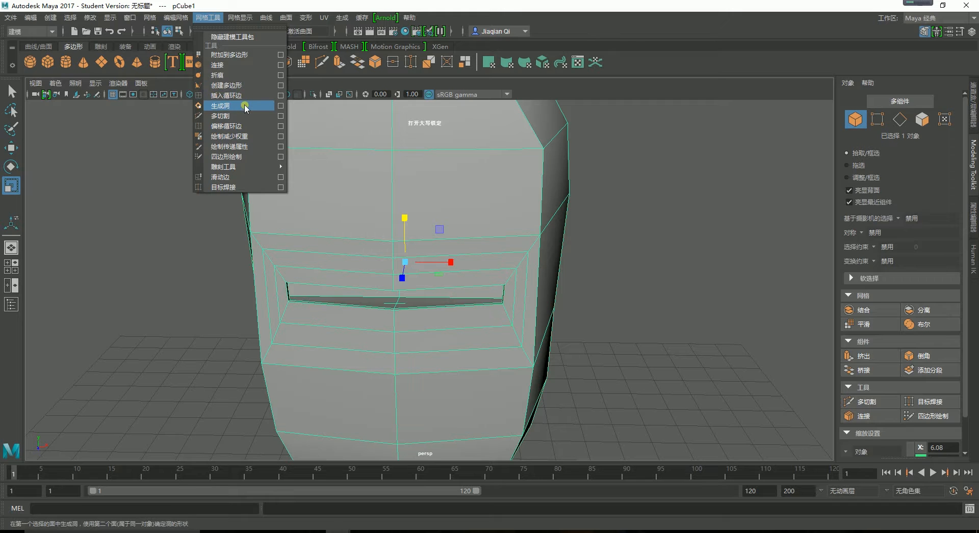
click(240, 95)
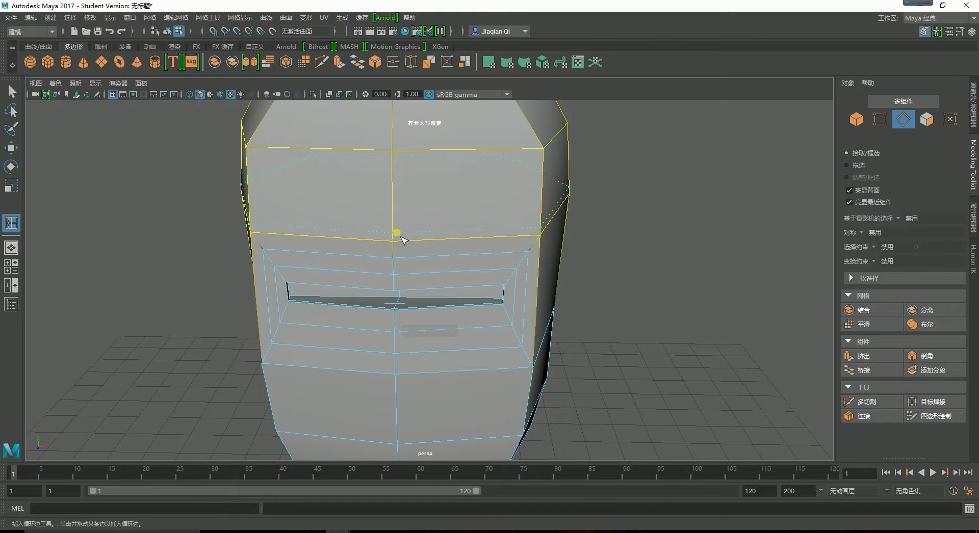
click(397, 234)
alt+drag(432, 268, 438, 250)
Step: Switch to the Making eye sockets tutorial to compare its edge loop placement with the model in Maya
key(alt+Tab)
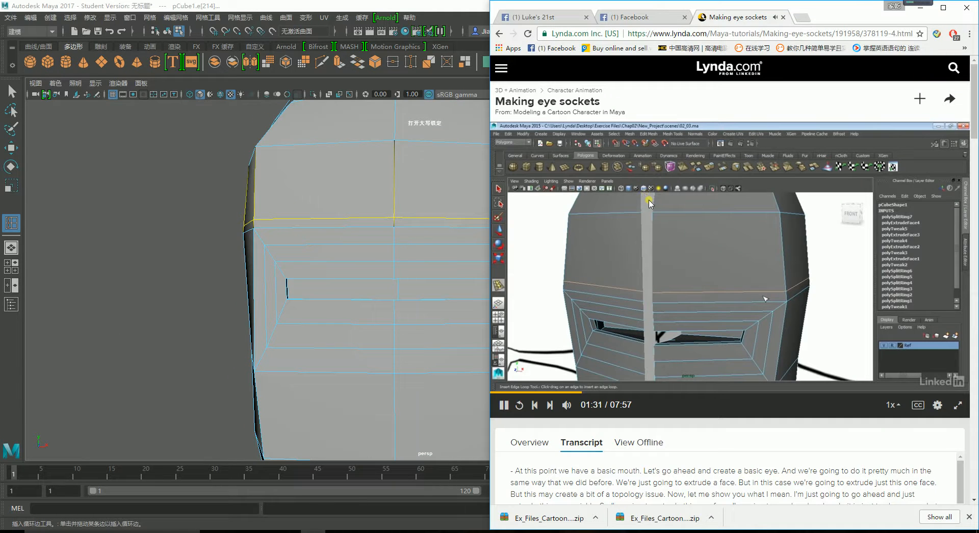
key(alt+Tab)
key(alt+Tab)
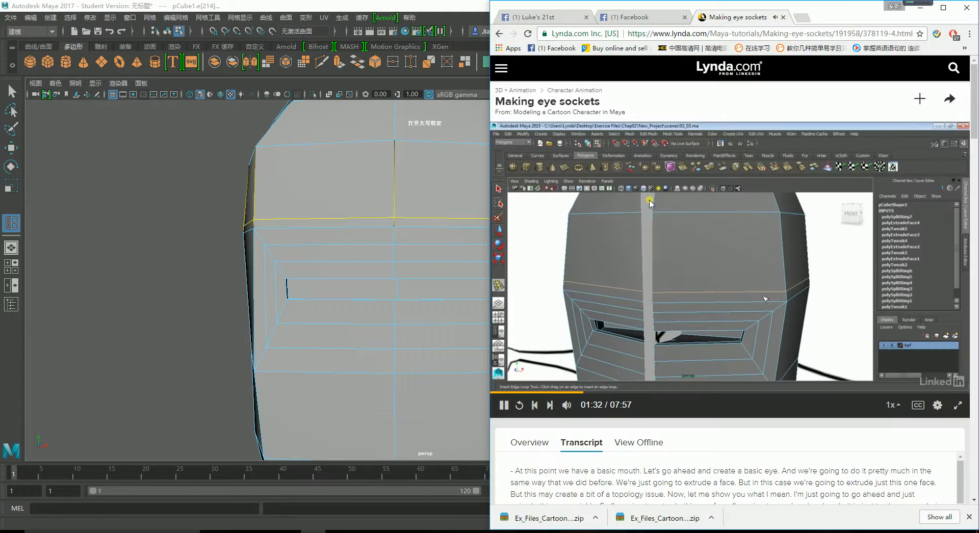
key(alt+Tab)
key(alt+Tab)
key(alt+Tab)
Step: Try to insert an additional edge loop through the mouth area of the head and undo it
alt+drag(437, 286, 404, 294)
mouse_move(403, 246)
right_down()
mouse_move(365, 254)
mouse_move(416, 241)
right_up()
drag(404, 301, 408, 306)
key(ctrl+z)
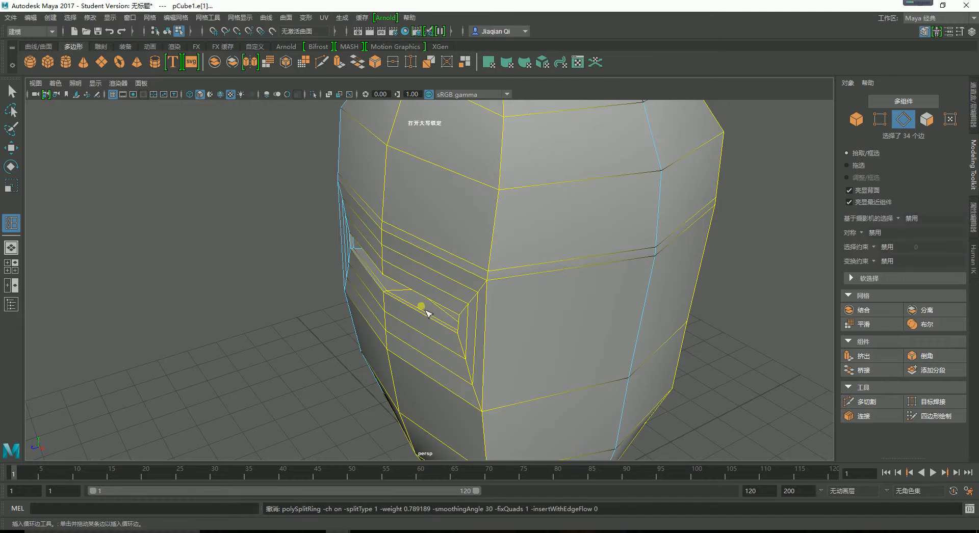
key(ctrl+z)
Step: Reselect the body mesh, try to insert another horizontal edge loop slightly above the one over the mouth, and undo it
alt+drag(743, 186, 431, 179)
mouse_move(425, 185)
right_down()
mouse_move(475, 169)
mouse_move(415, 182)
mouse_move(431, 187)
right_up()
click(444, 208)
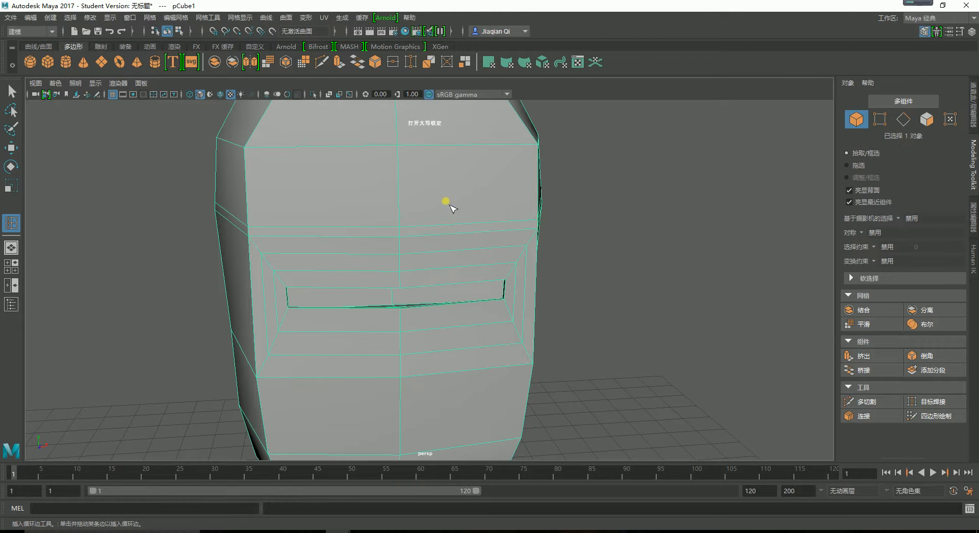
drag(402, 202, 406, 207)
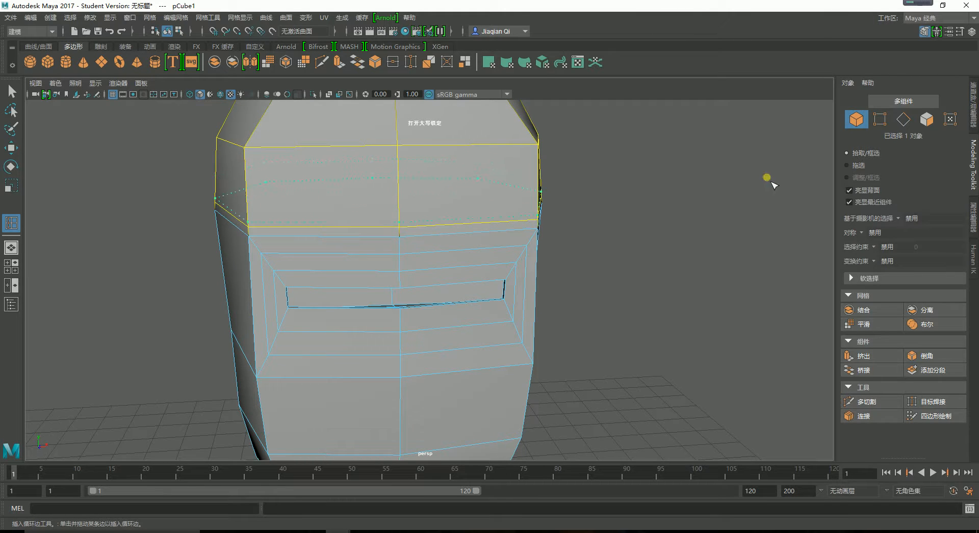
key(Return)
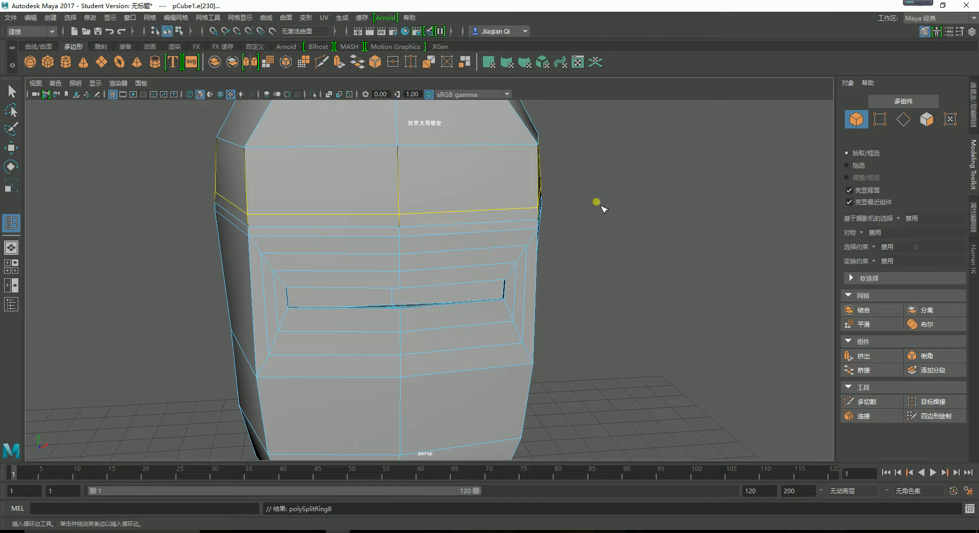
key(ctrl+z)
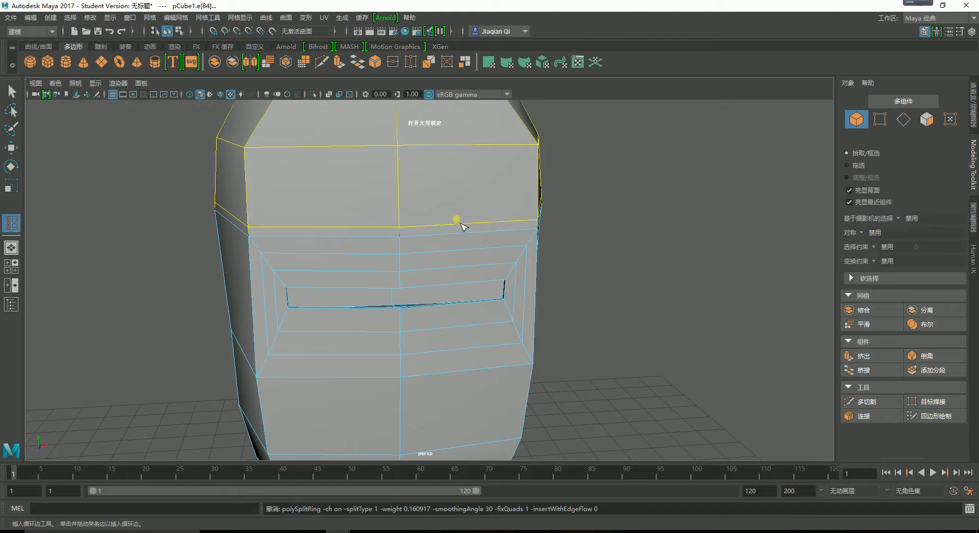
Step: Check the Making eye sockets tutorial, pause its video, and return to the head model in Maya
key(alt+Tab)
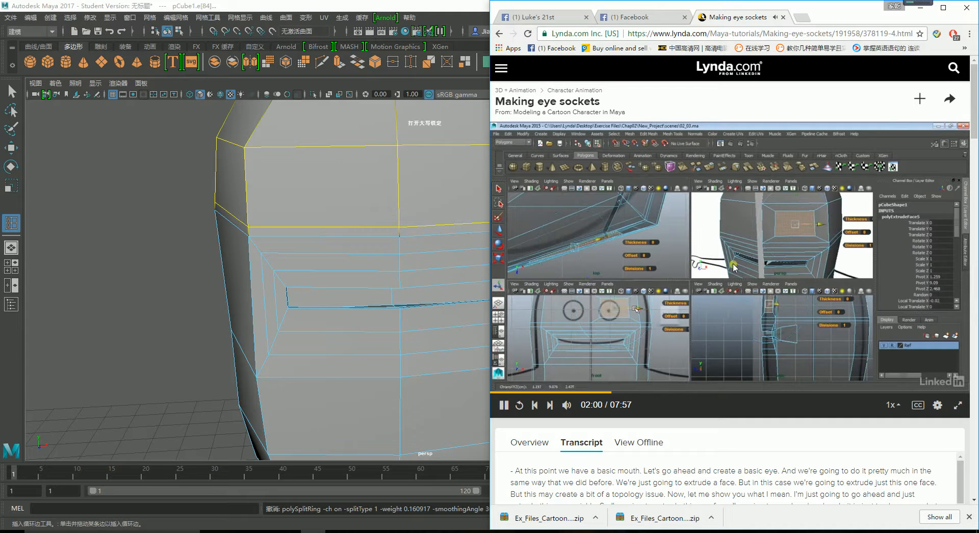
click(760, 216)
click(924, 12)
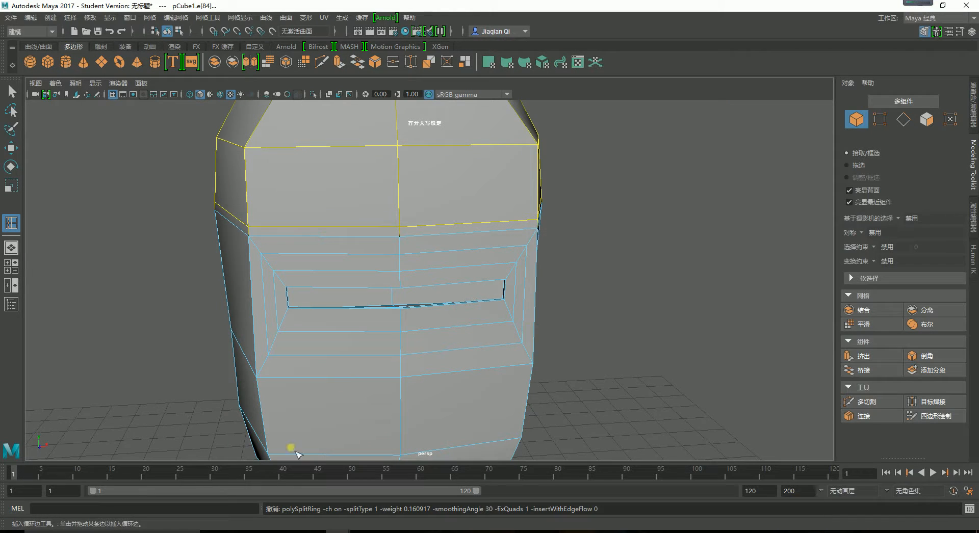
click(627, 532)
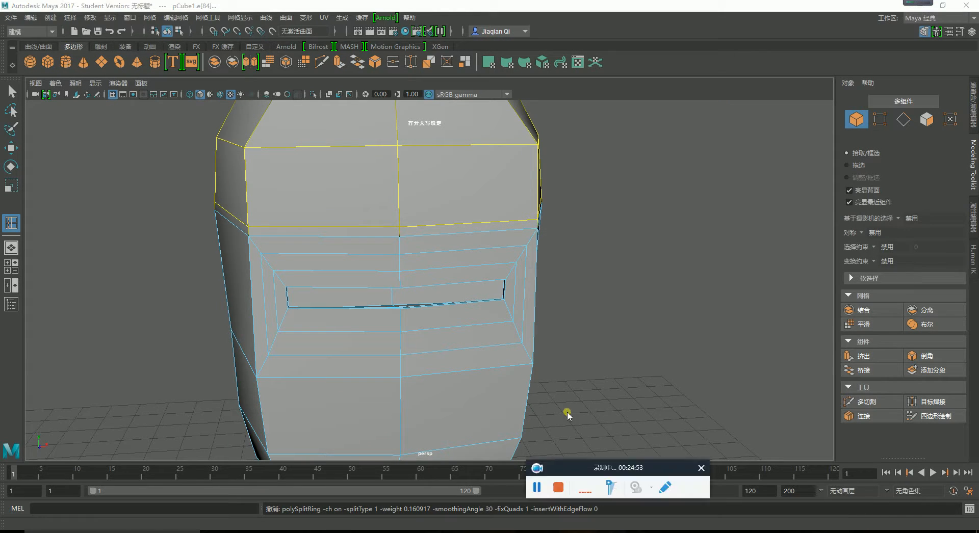